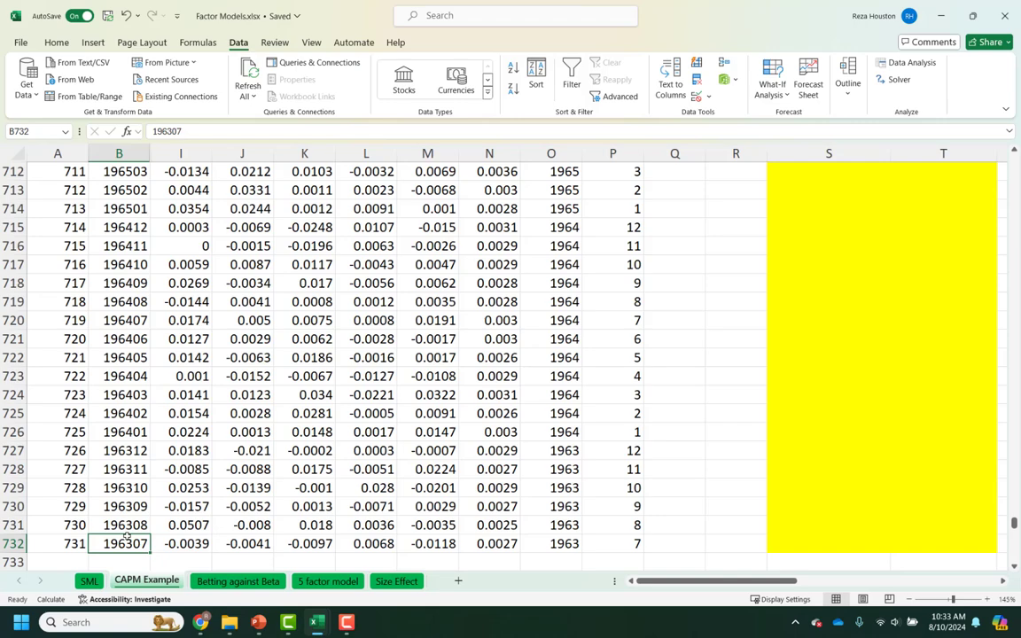
Return to the start of the data and review the factor columns from Mkt-RF through RF.
key(XF86AudioLowerVolume)
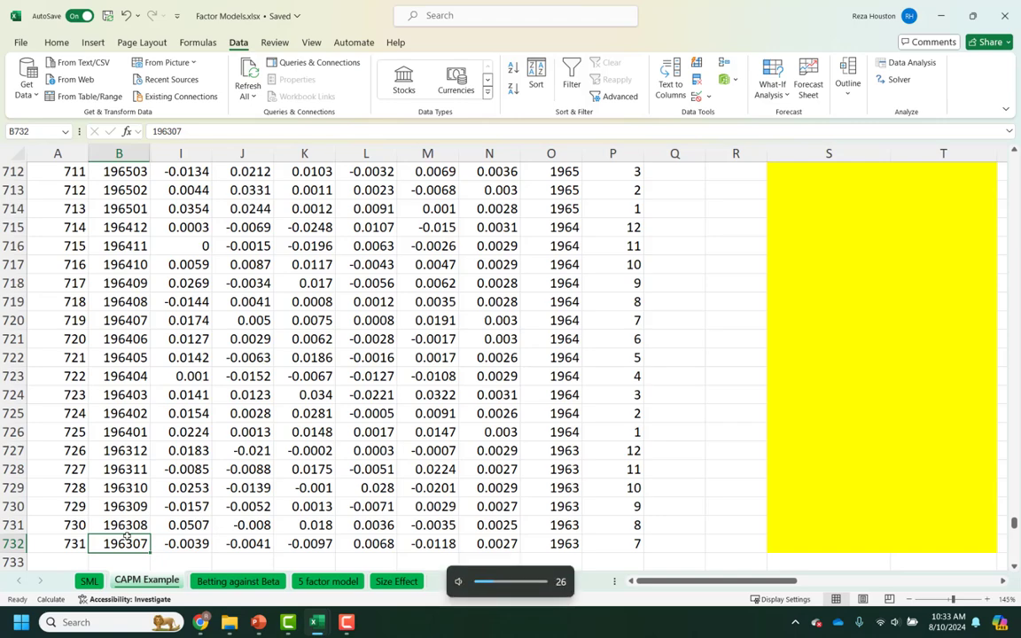
key(ctrl+Up)
drag(241, 358, 237, 224)
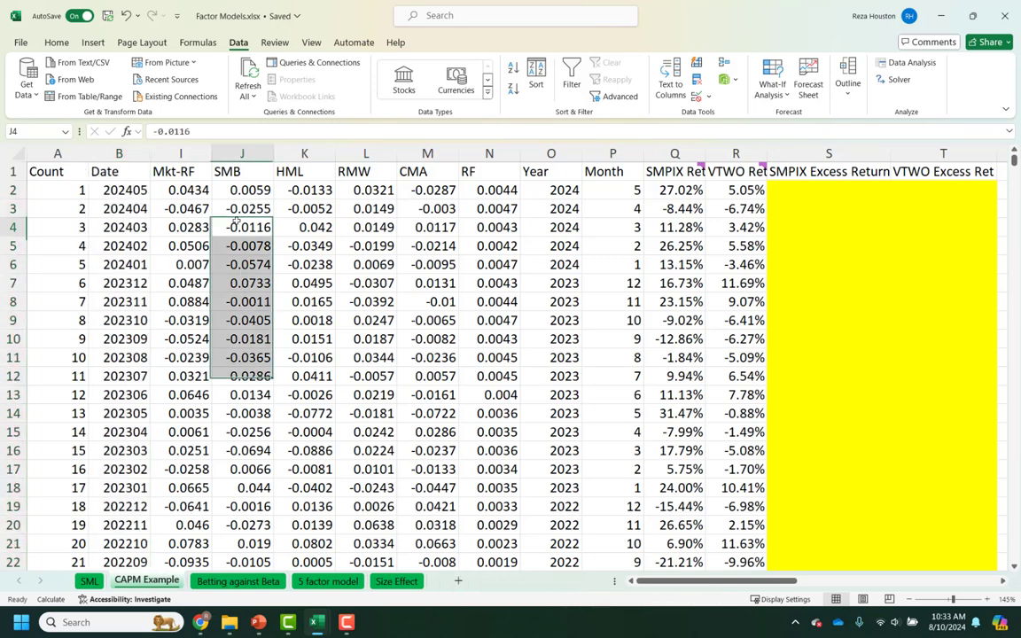
click(236, 224)
drag(161, 171, 411, 179)
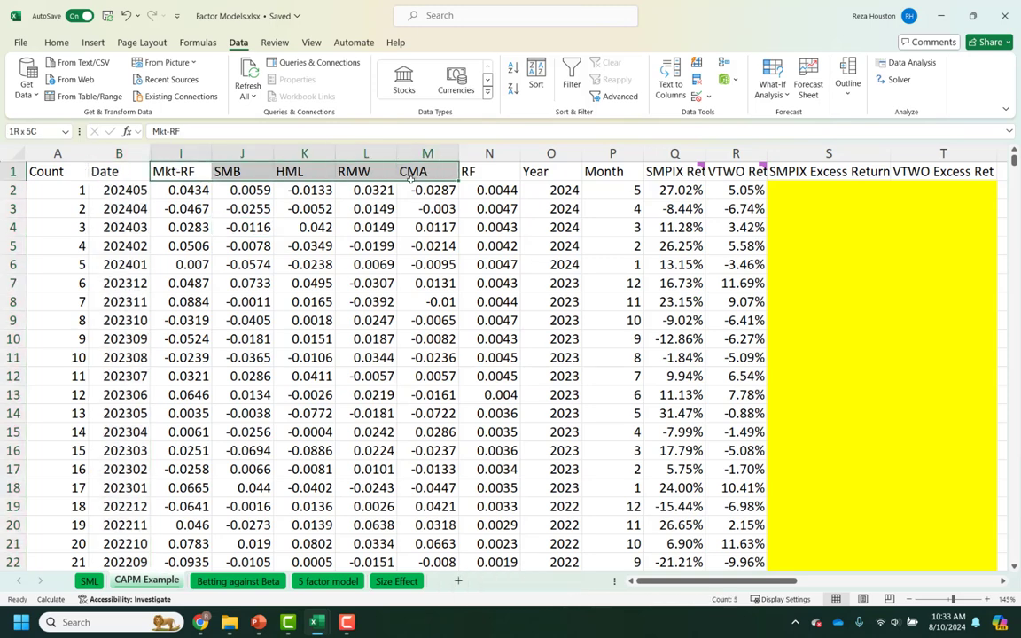
click(411, 179)
key(ctrl+shift+Down)
key(shift+Left)
key(shift+Left)
key(shift+Left)
key(shift+Left)
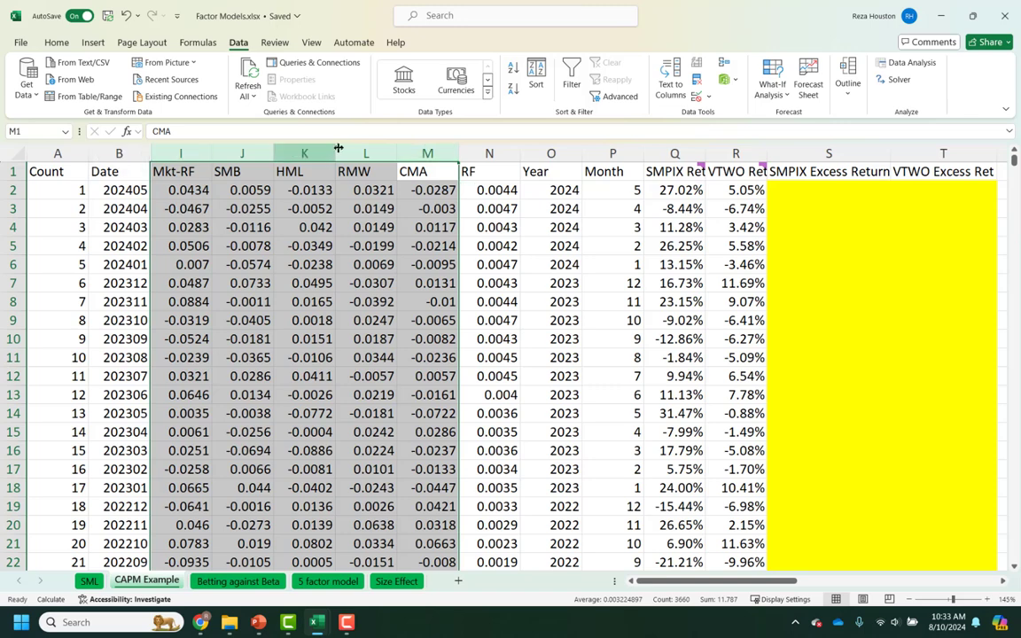
drag(484, 153, 189, 152)
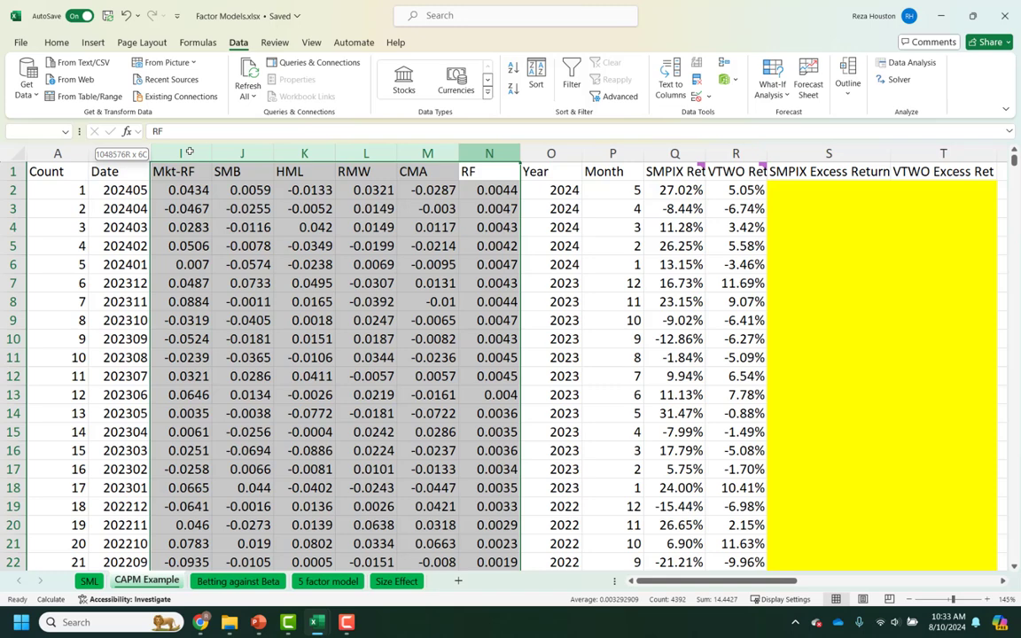
drag(189, 152, 189, 153)
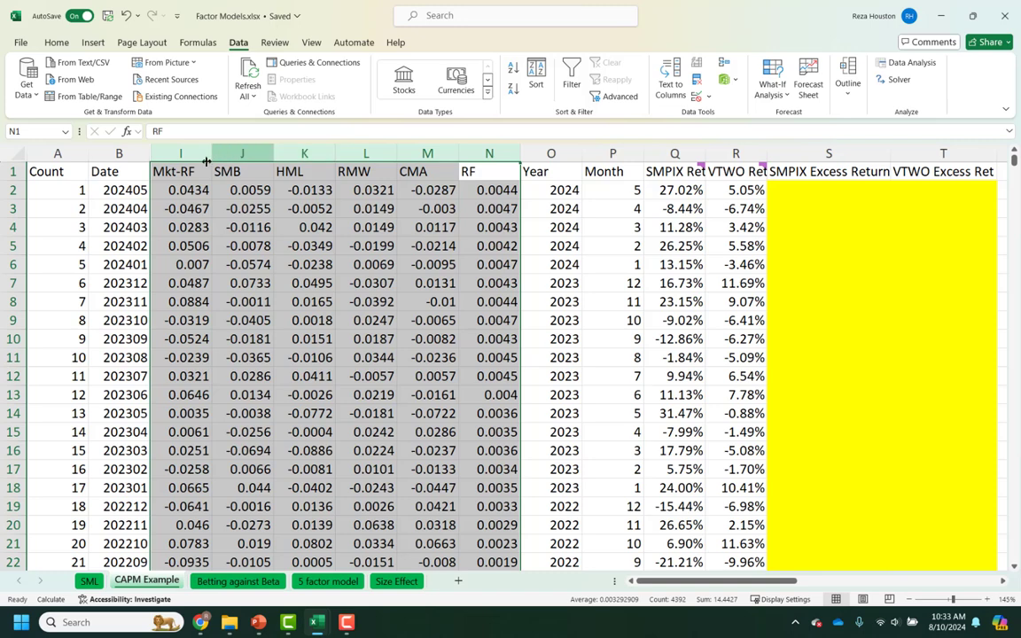
Examine the Mkt-RF column, the SMB to CMA factor columns and the RF column separately.
click(180, 170)
click(181, 153)
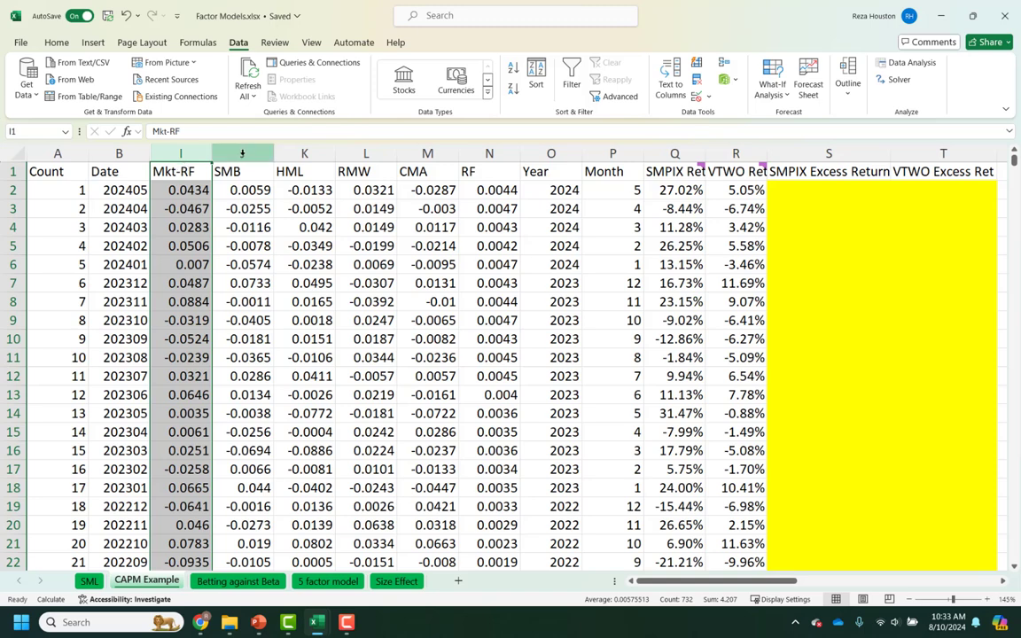
drag(235, 153, 400, 152)
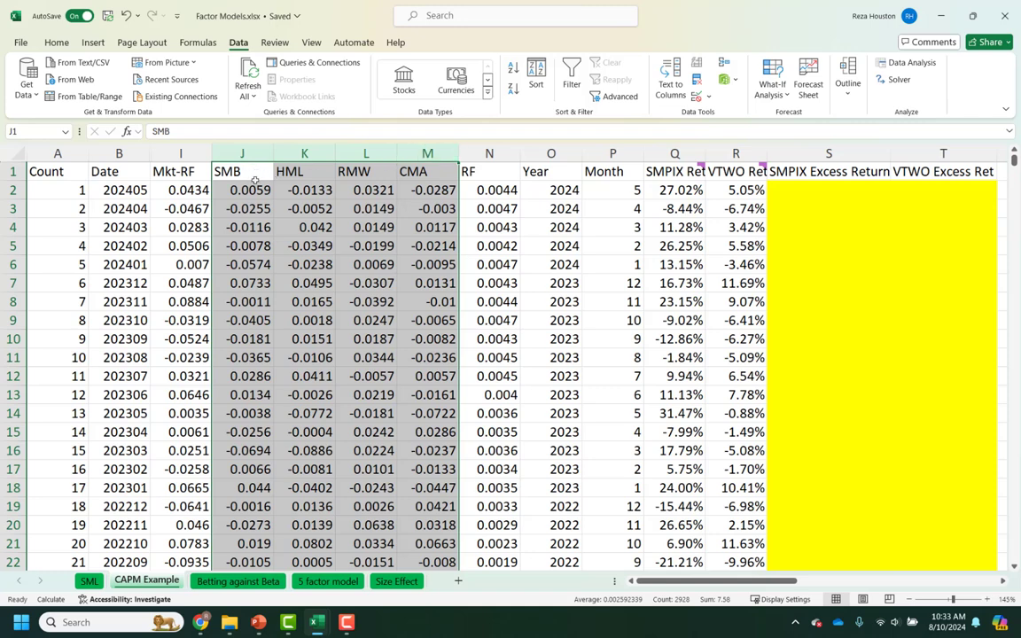
click(292, 169)
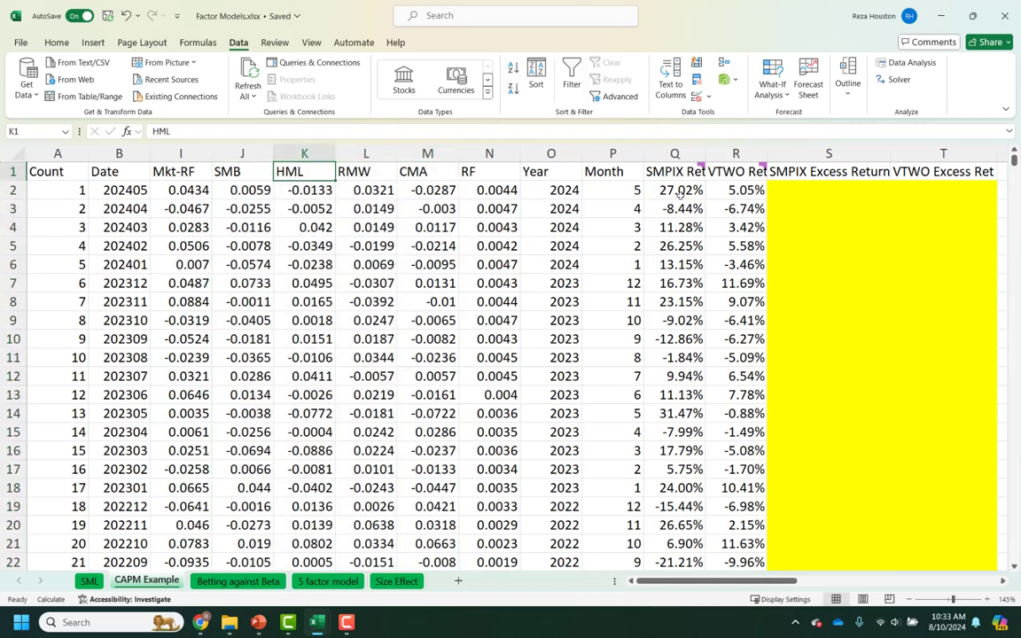
click(486, 149)
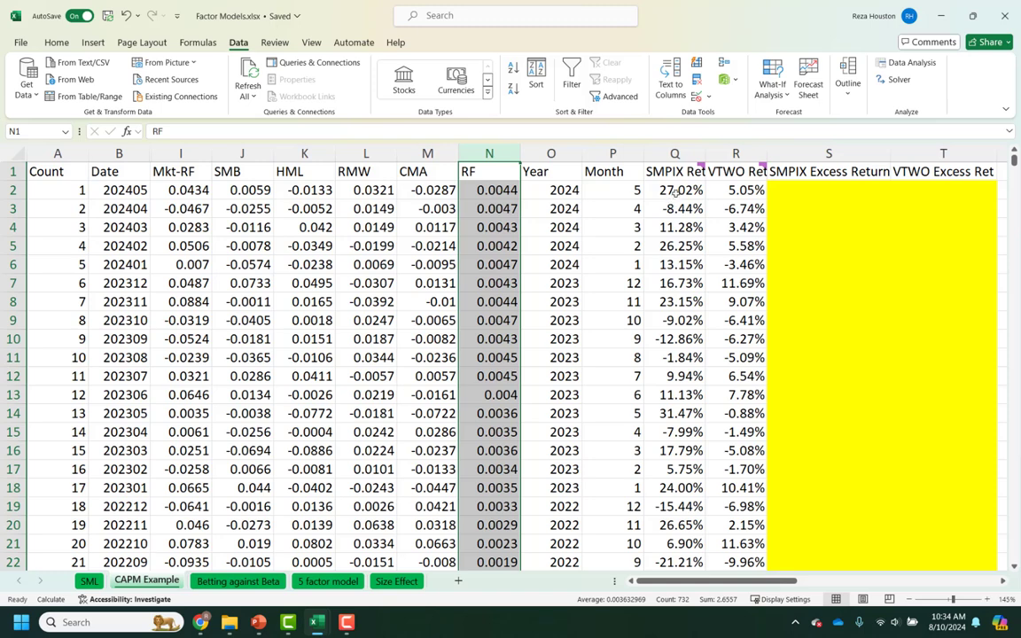
Review the SMPIX Ret and VTWO Ret columns and read the header comments identifying each fund.
click(675, 154)
drag(725, 154, 674, 154)
mouse_move(676, 173)
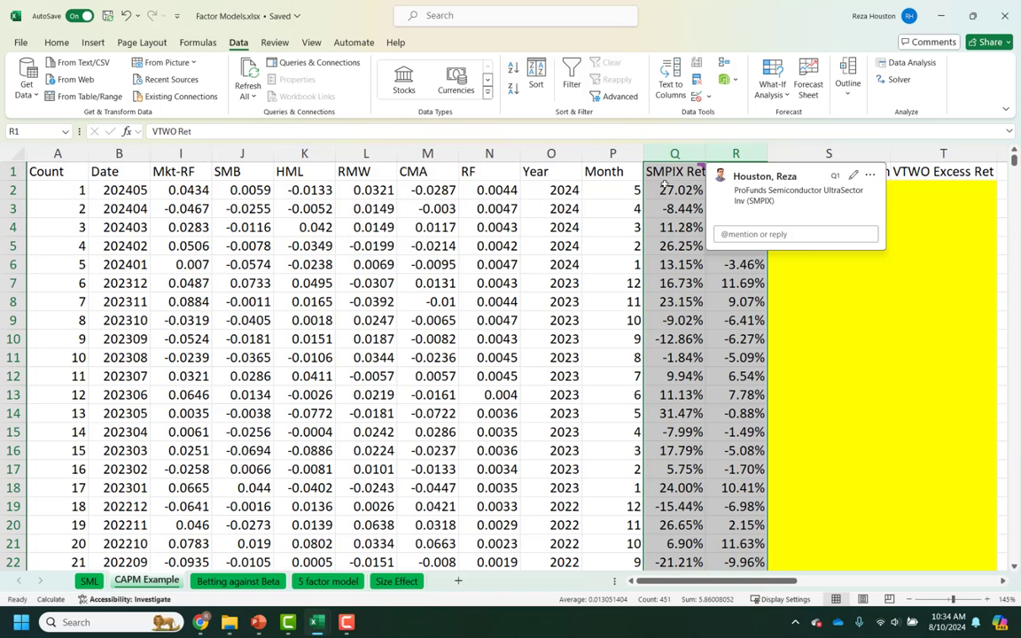
click(671, 174)
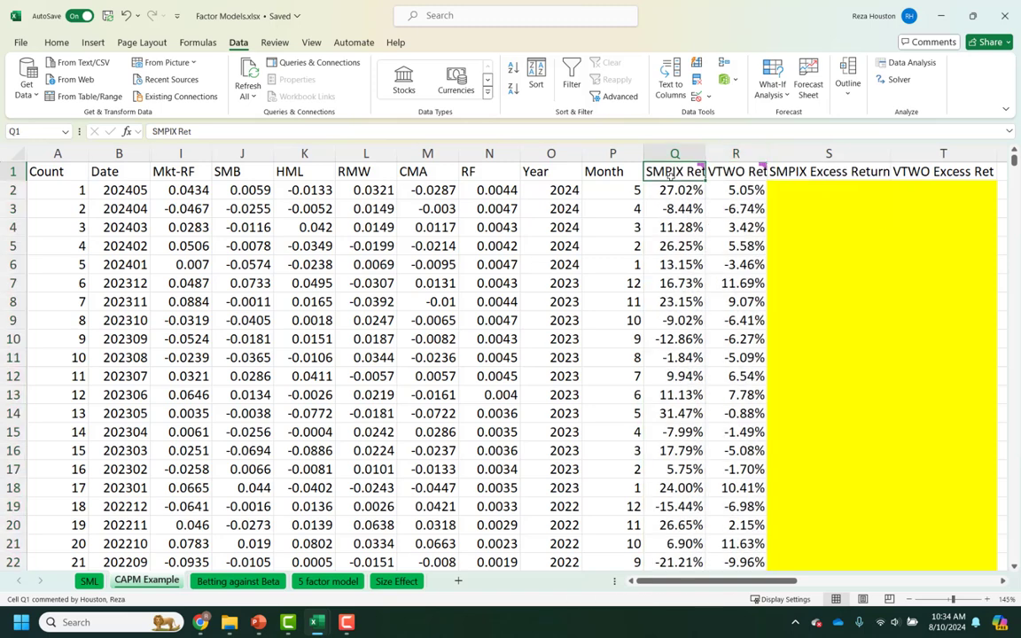
mouse_move(672, 176)
click(671, 228)
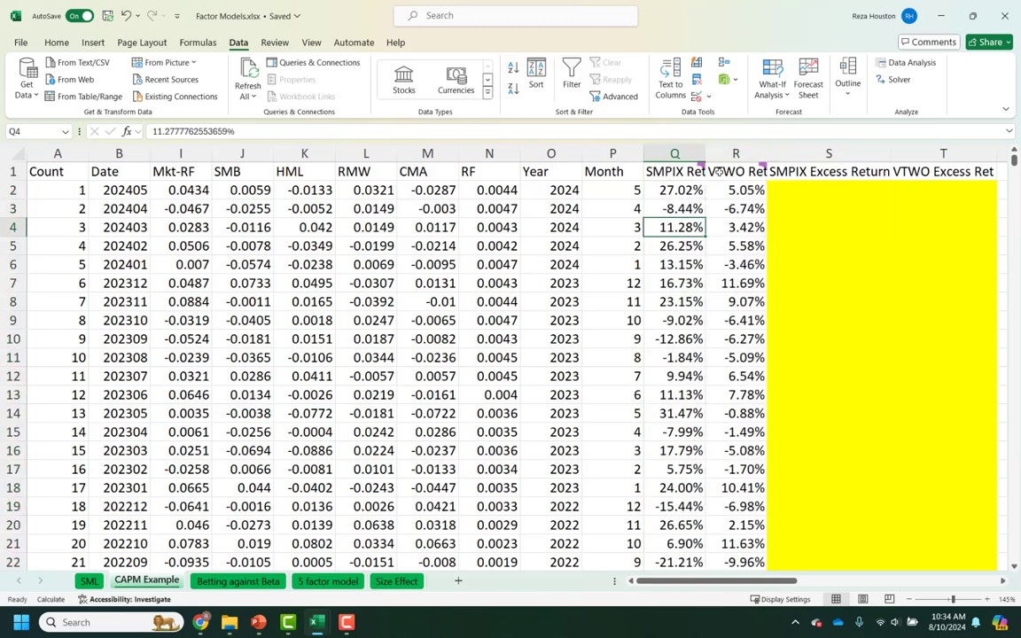
click(719, 174)
mouse_move(719, 174)
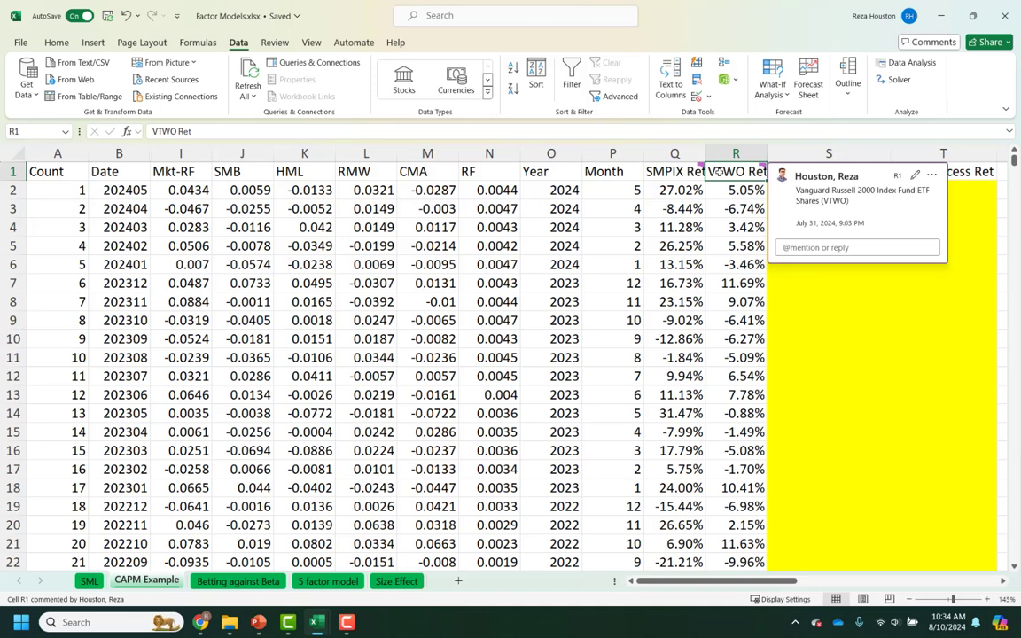
key(Down)
key(Down)
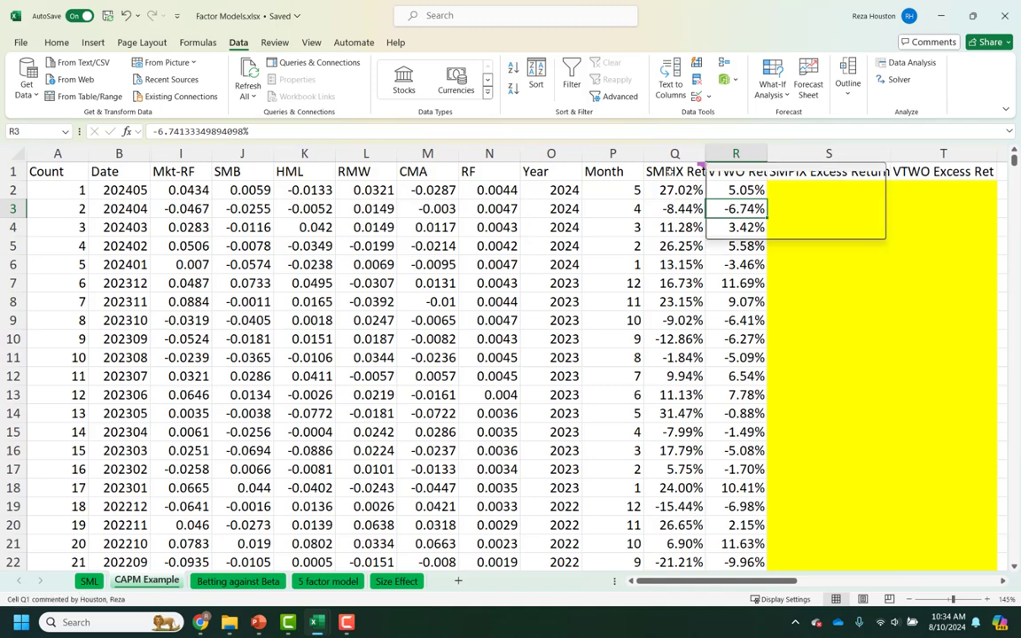
drag(674, 171, 733, 171)
click(733, 171)
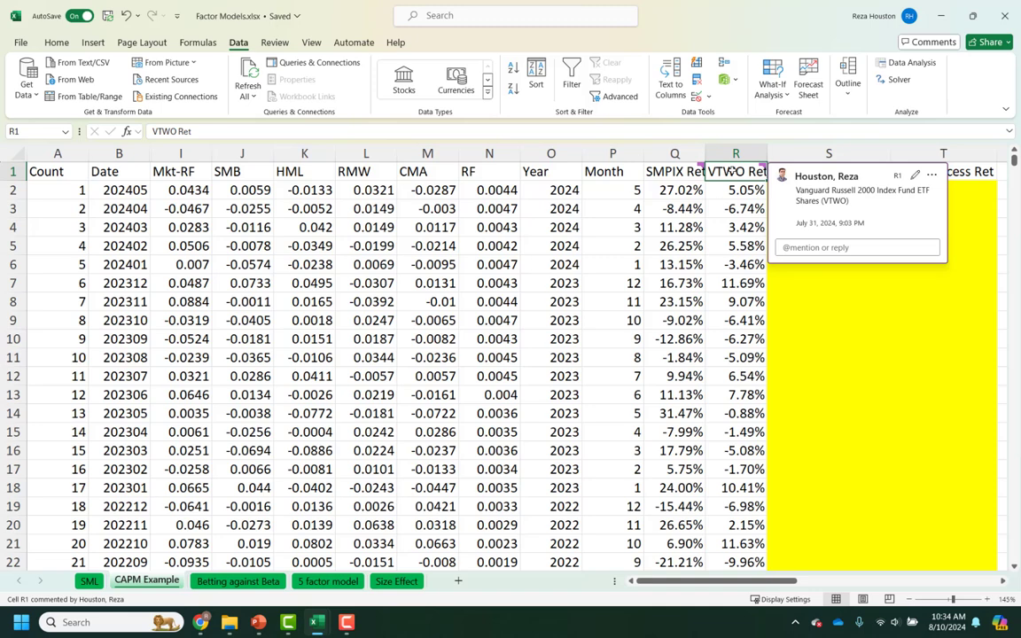
click(666, 171)
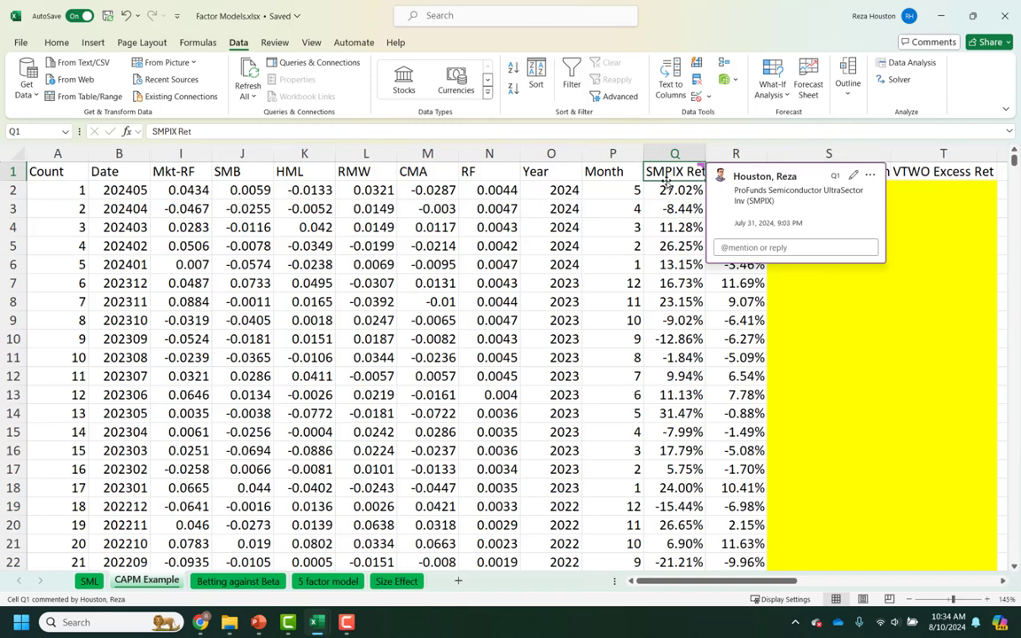
Calculate the SMPIX excess return in S2 with =Q2-N2 and fill the formula down the column.
click(824, 190)
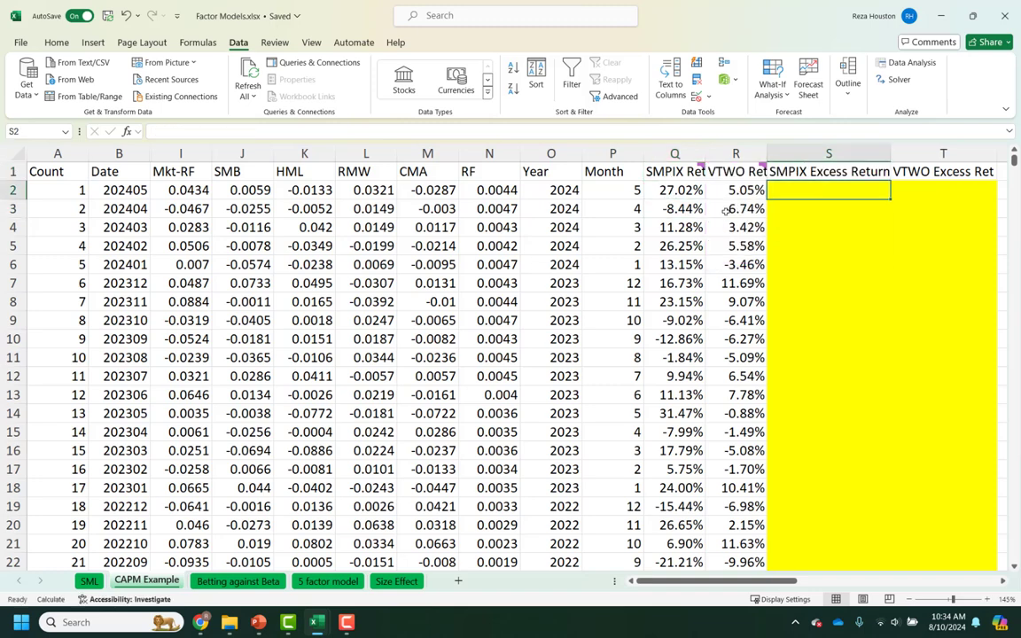
click(826, 172)
click(674, 174)
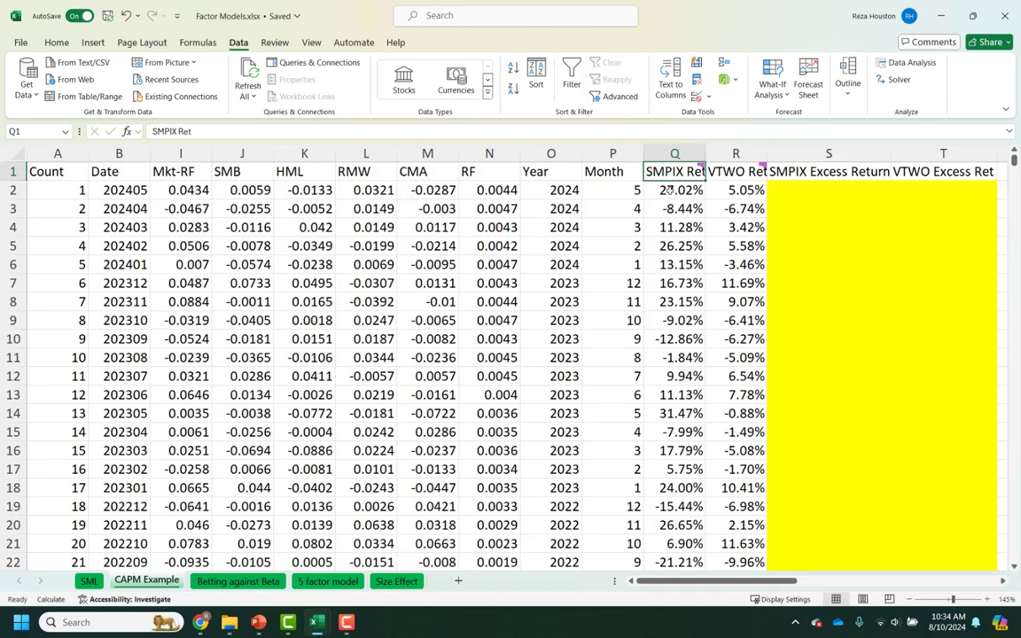
click(671, 189)
click(878, 191)
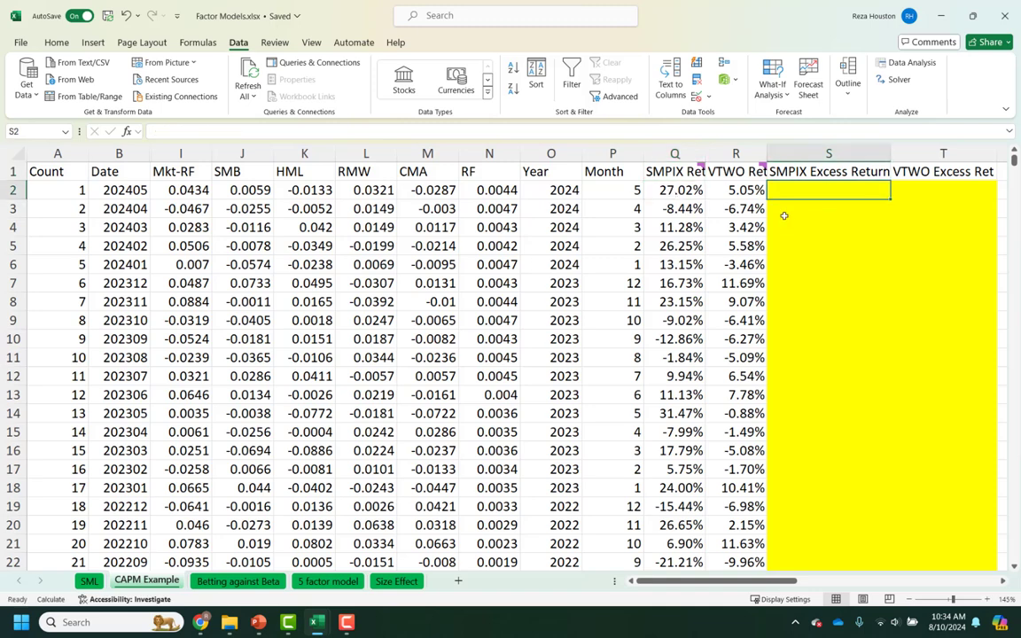
text(=)
click(664, 190)
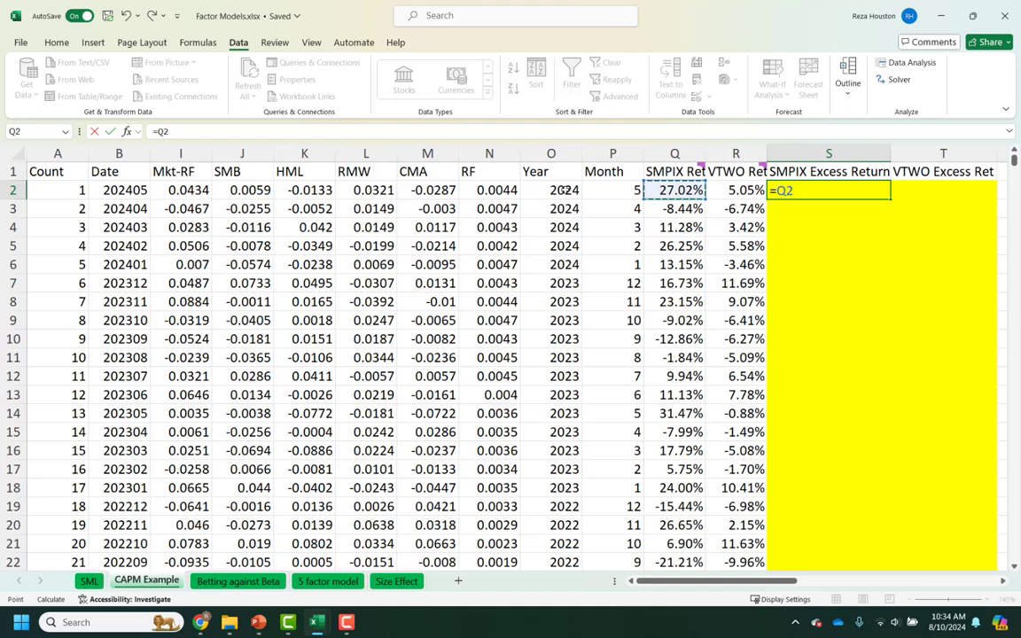
text(-)
click(502, 190)
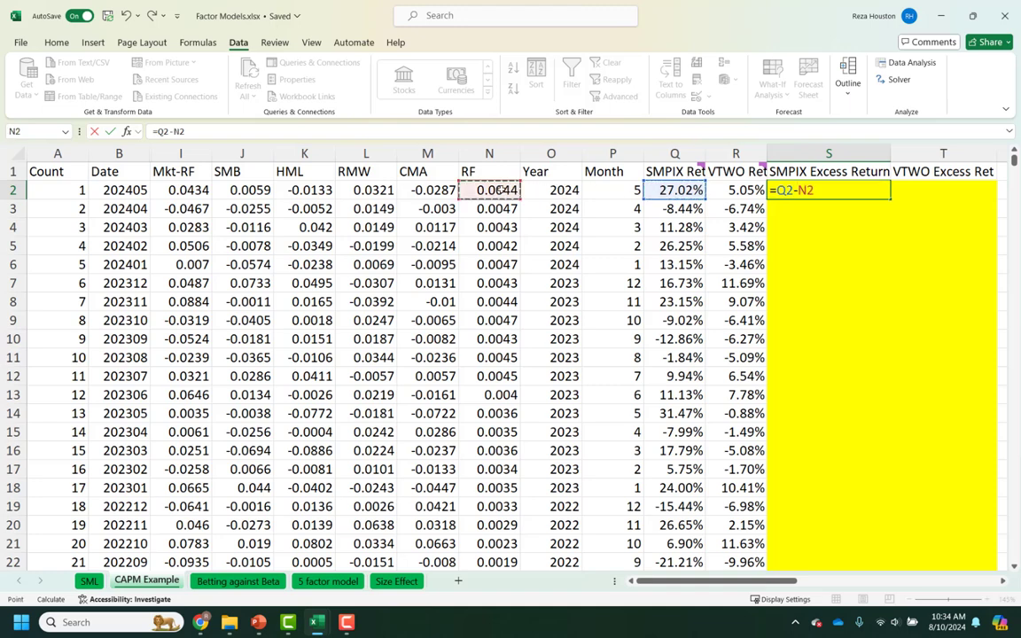
key(Return)
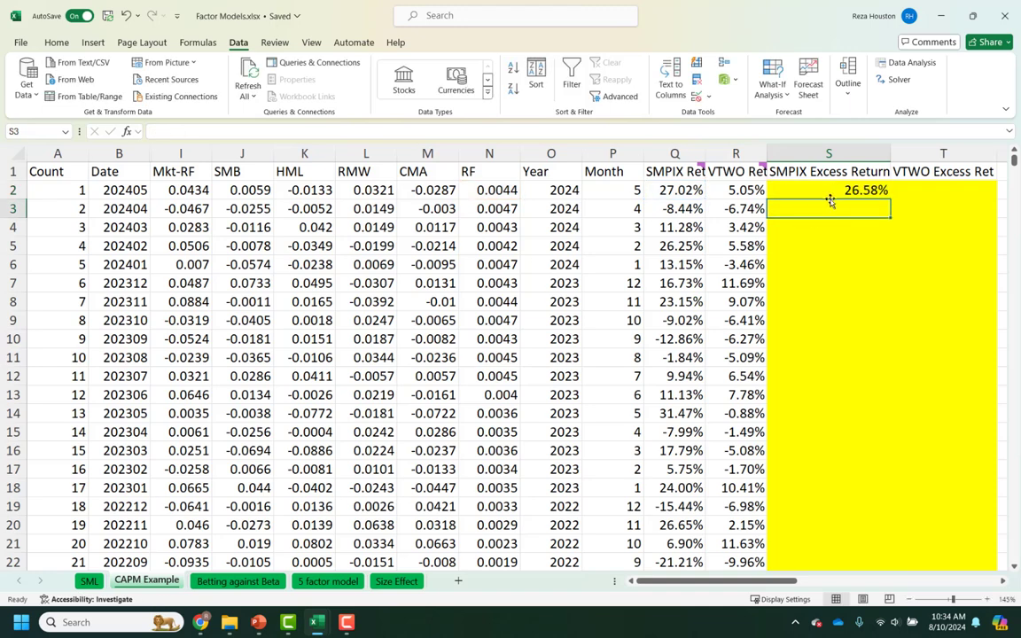
click(798, 191)
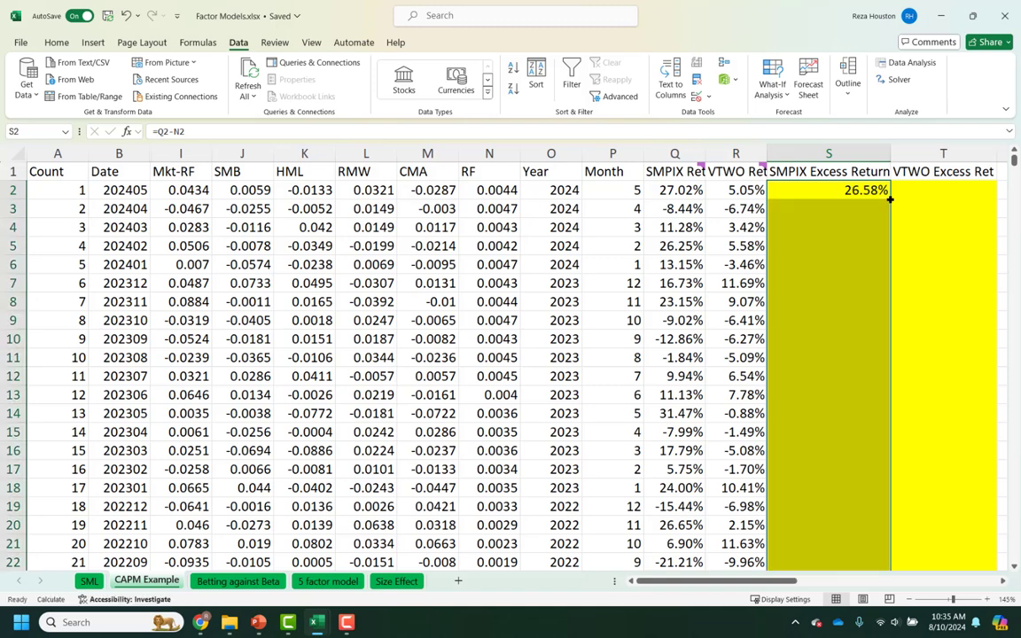
double_click(890, 199)
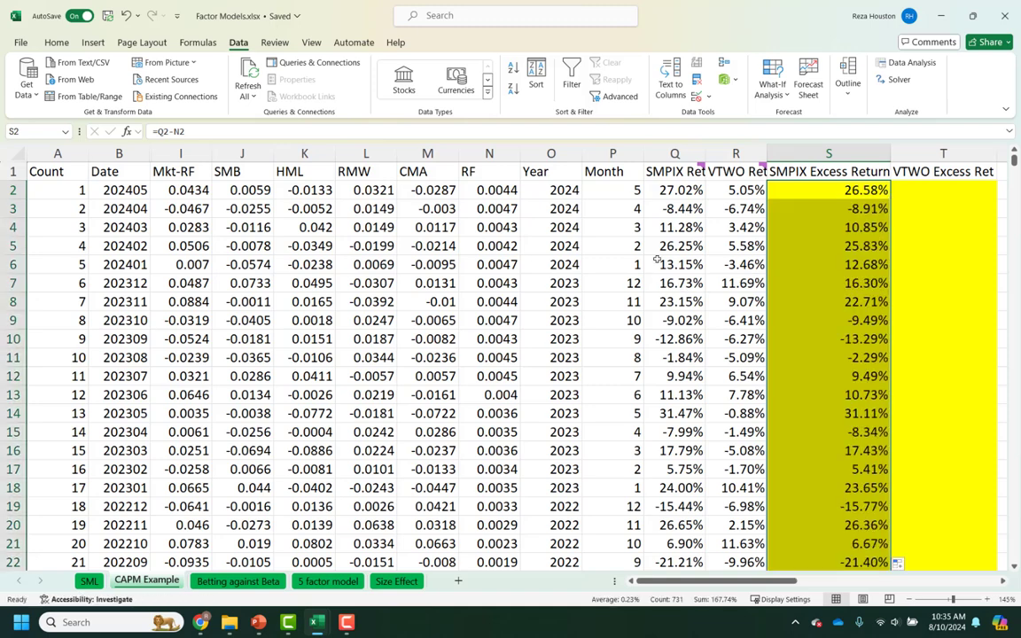
Calculate the VTWO excess return in T2 with =R2-N2 and fill the formula down the column.
click(918, 192)
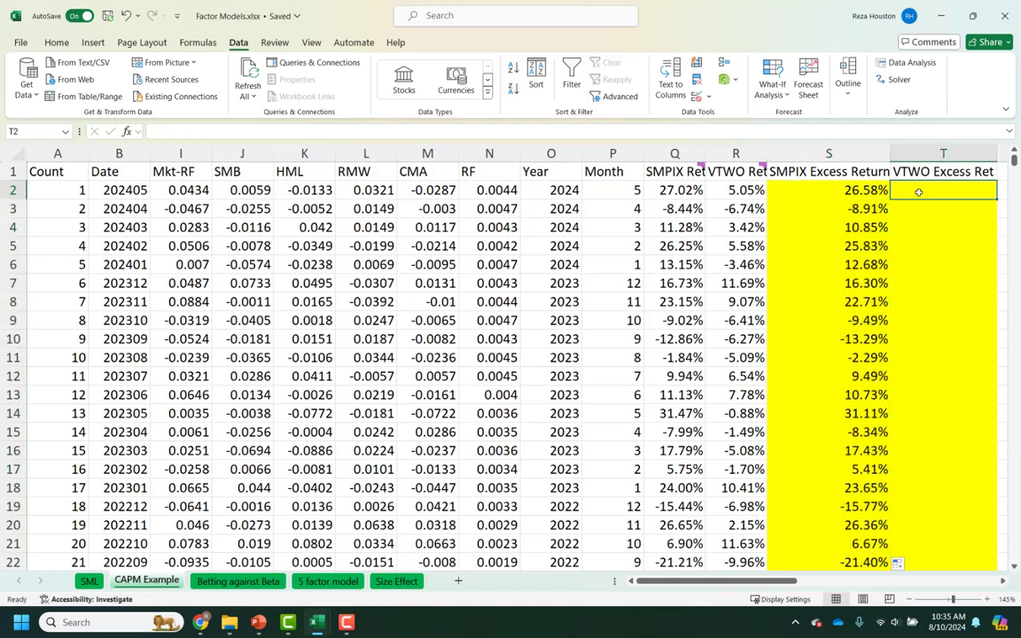
text(=)
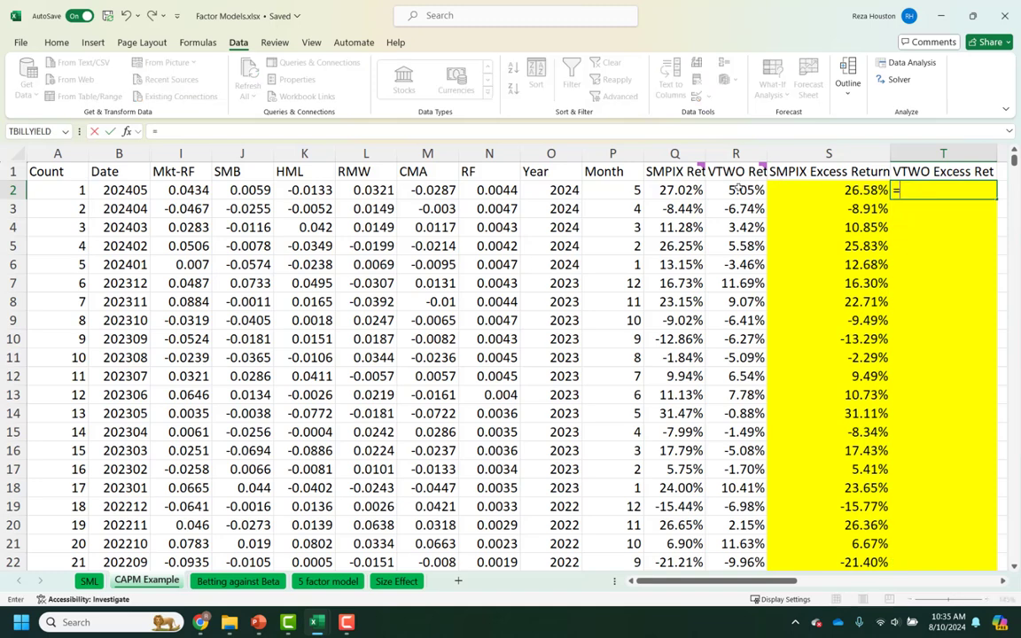
click(737, 189)
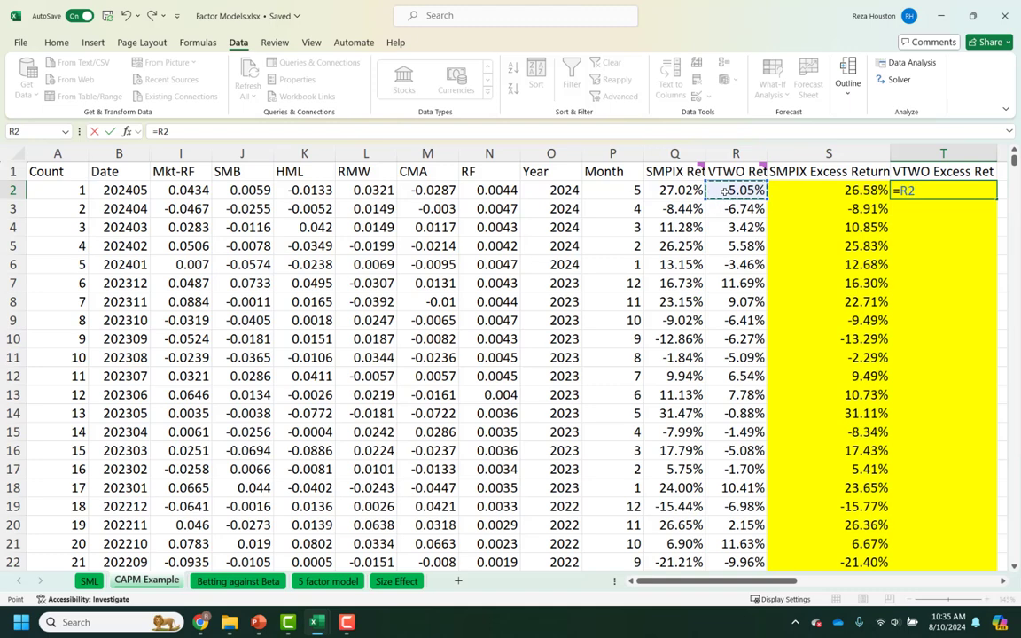
text(-)
click(489, 190)
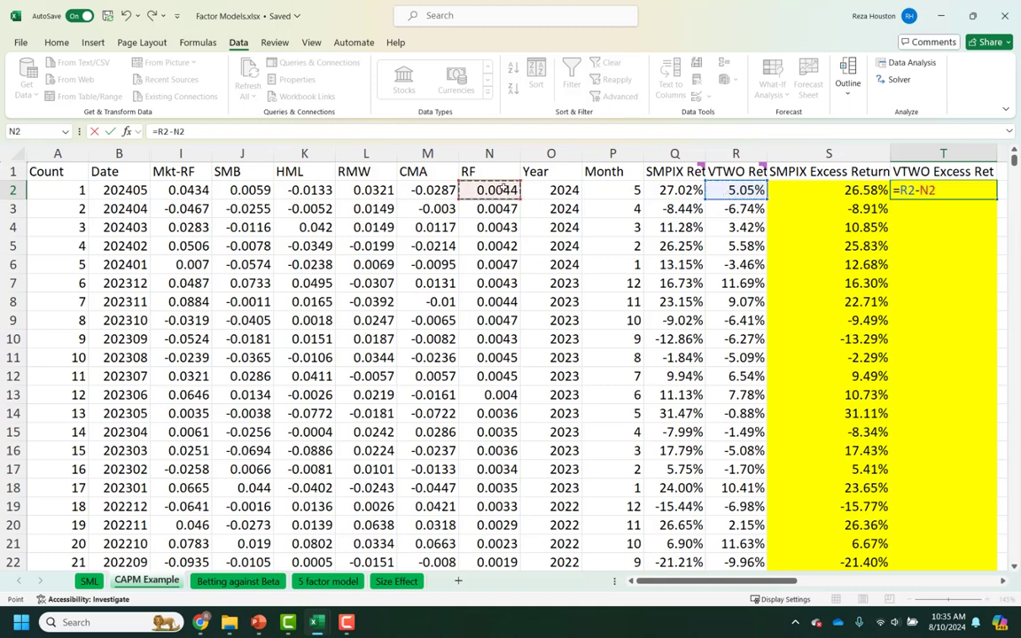
key(Return)
click(897, 188)
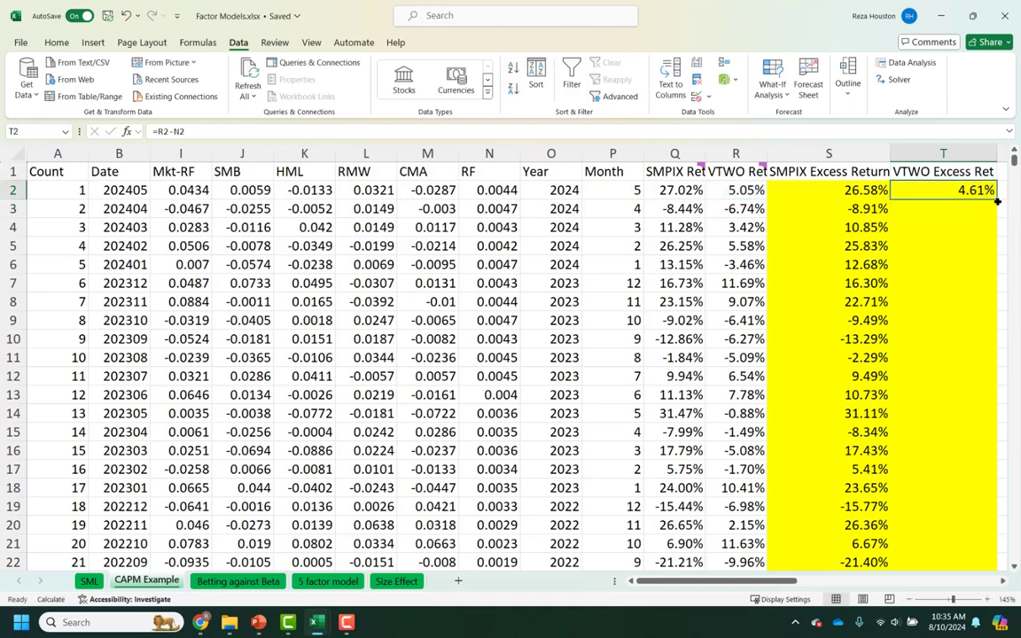
double_click(998, 202)
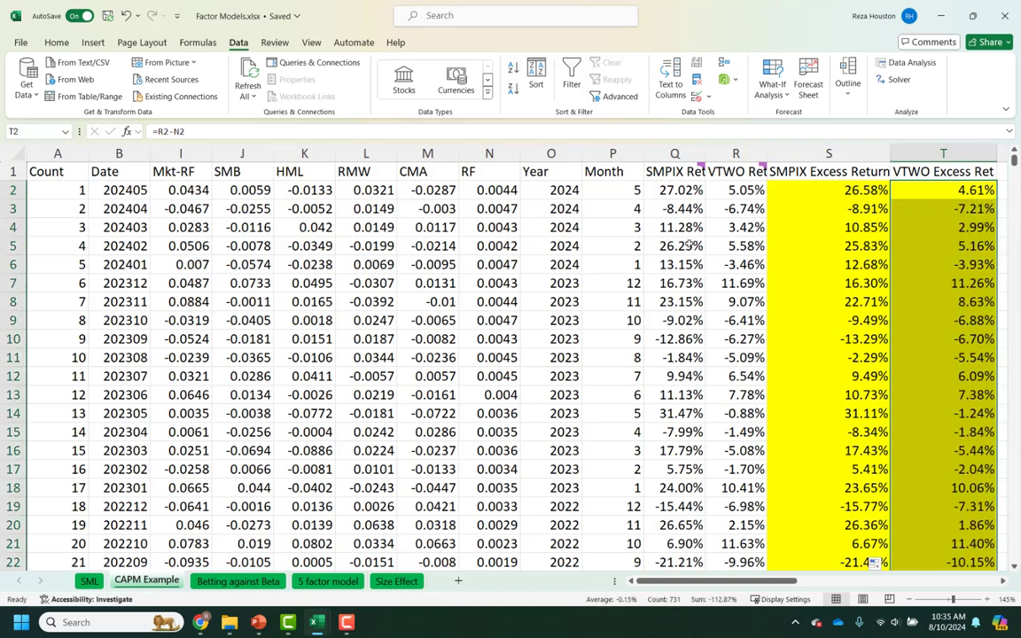
Clear the VTWO excess return formulas from T165 to the end of the column, where no VTWO returns exist.
click(753, 258)
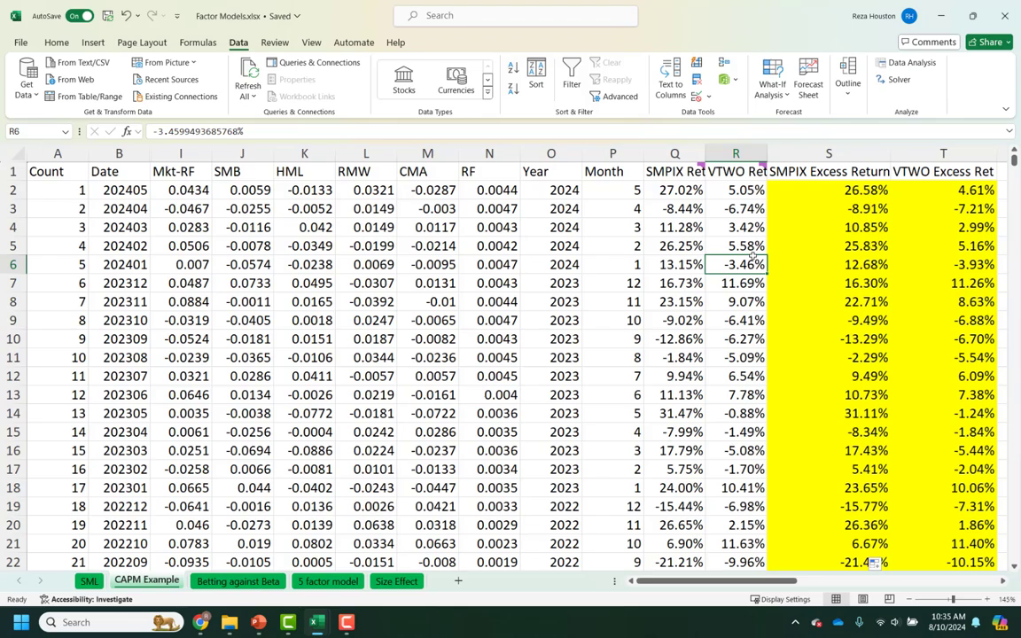
key(ctrl+shift+Down)
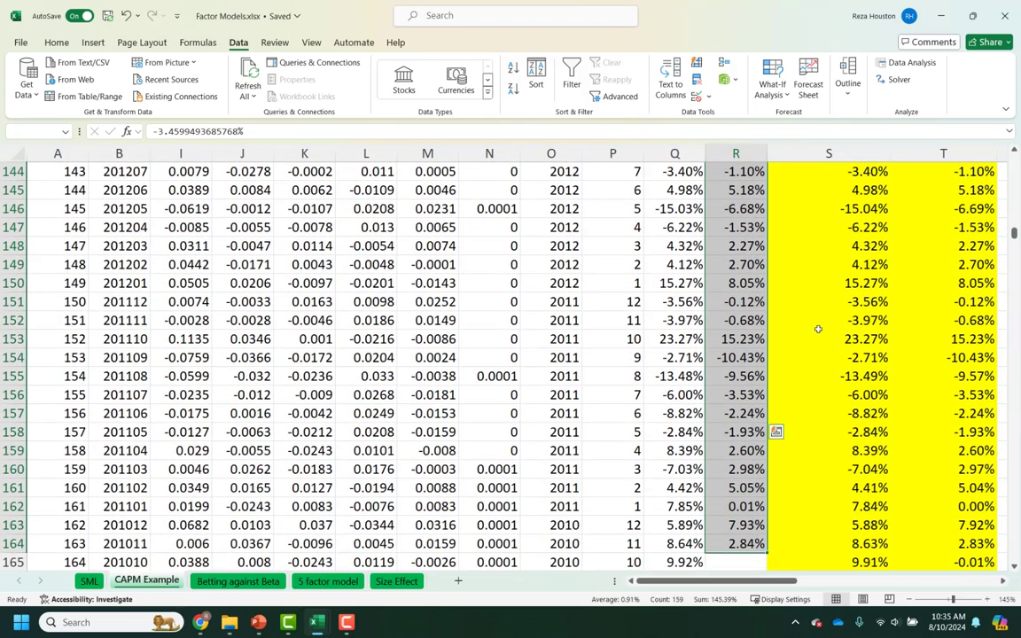
scroll(802, 335, down, 5)
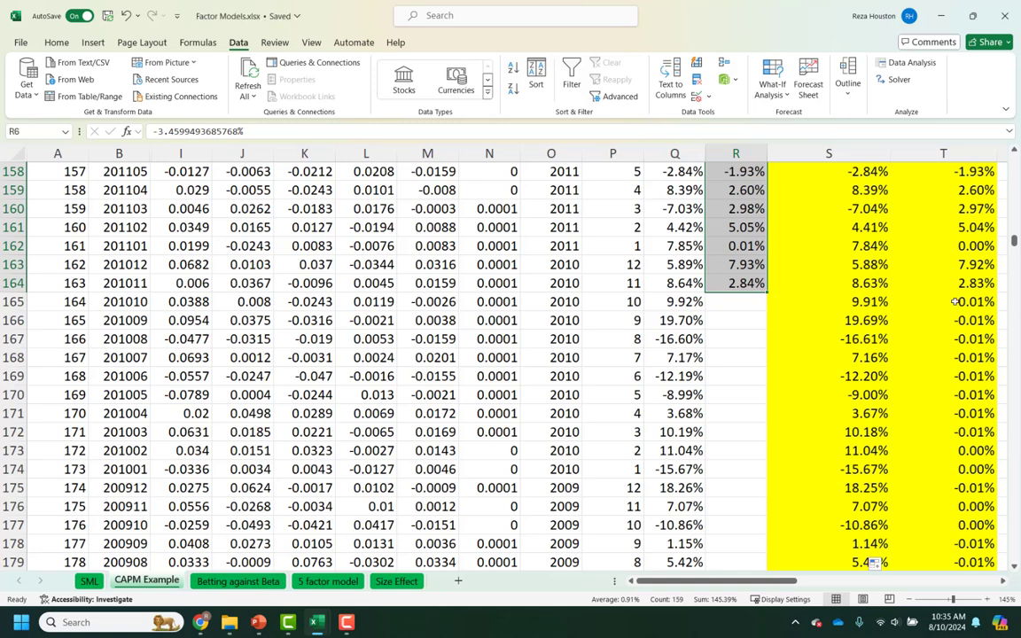
click(955, 301)
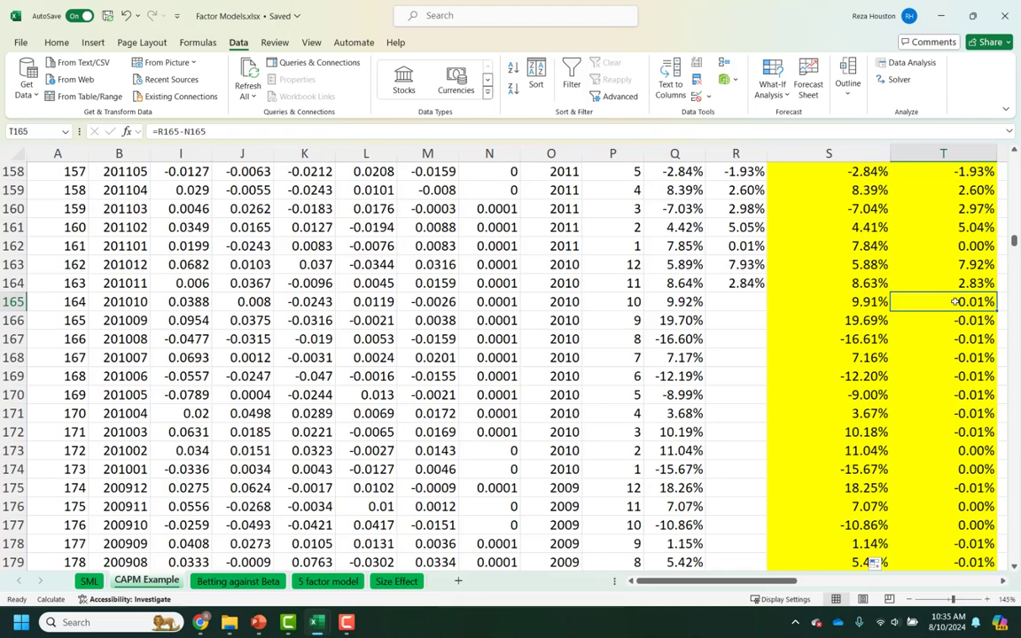
key(ctrl+shift+Down)
key(Delete)
key(ctrl+BackSpace)
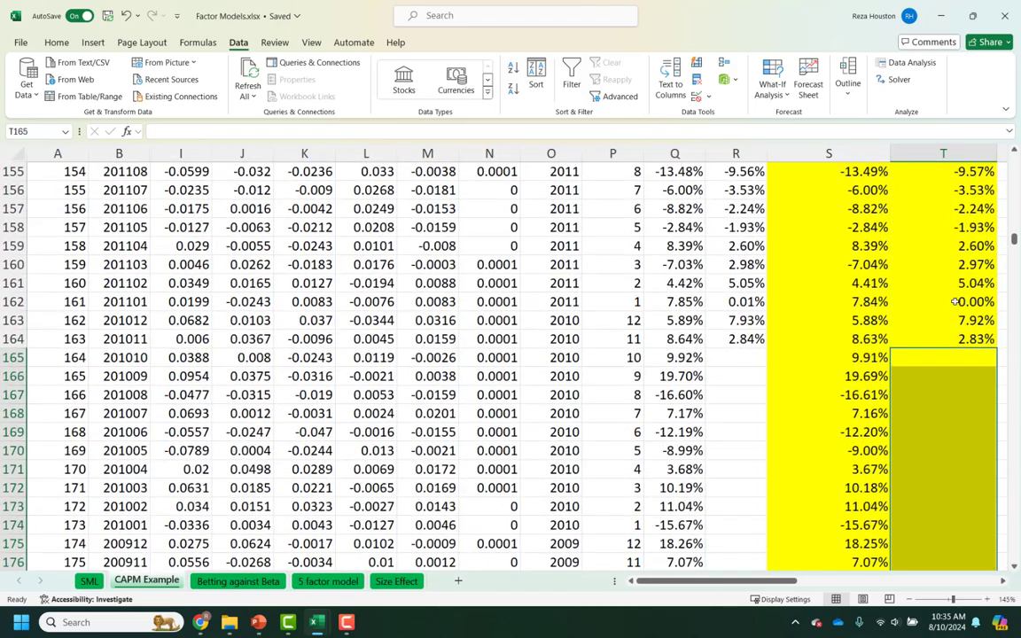
Clear the SMPIX excess return formulas from S288 to the end of the column, where no SMPIX returns exist.
click(693, 357)
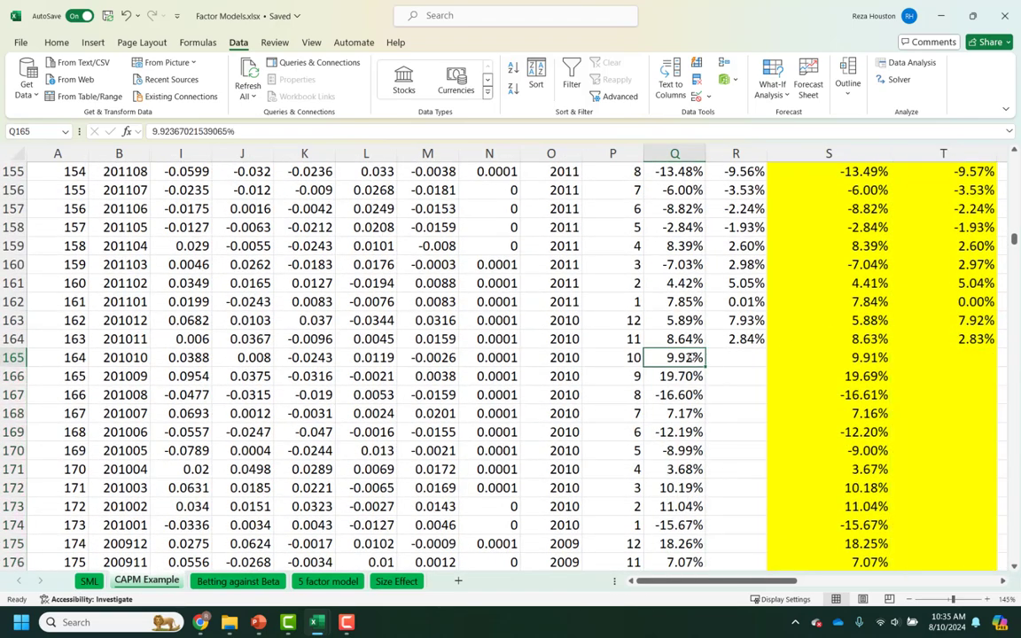
key(ctrl+shift+Down)
scroll(689, 304, down, 5)
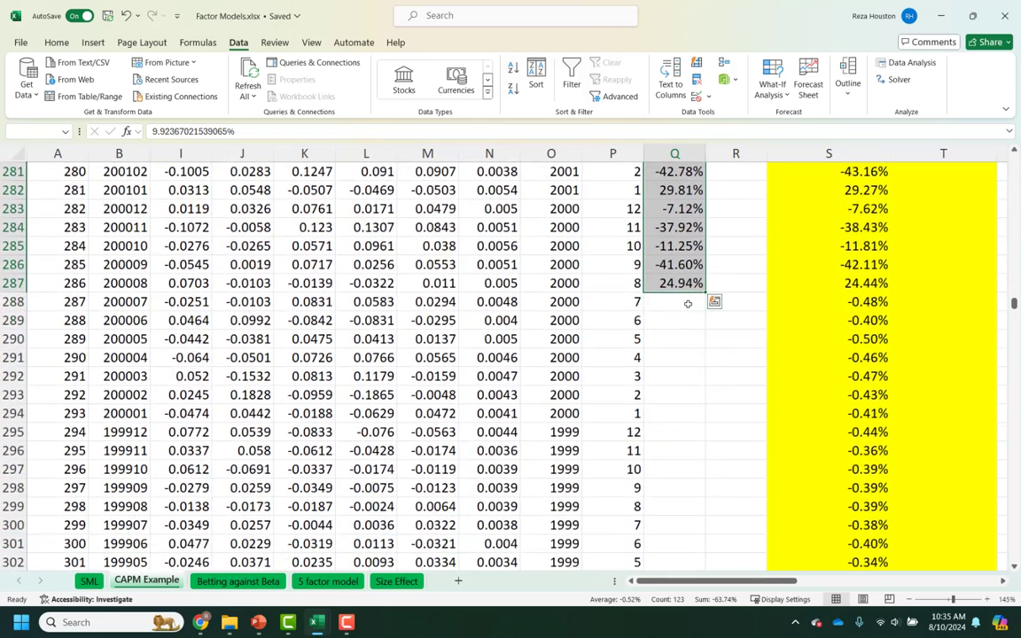
click(822, 303)
key(ctrl+shift+Down)
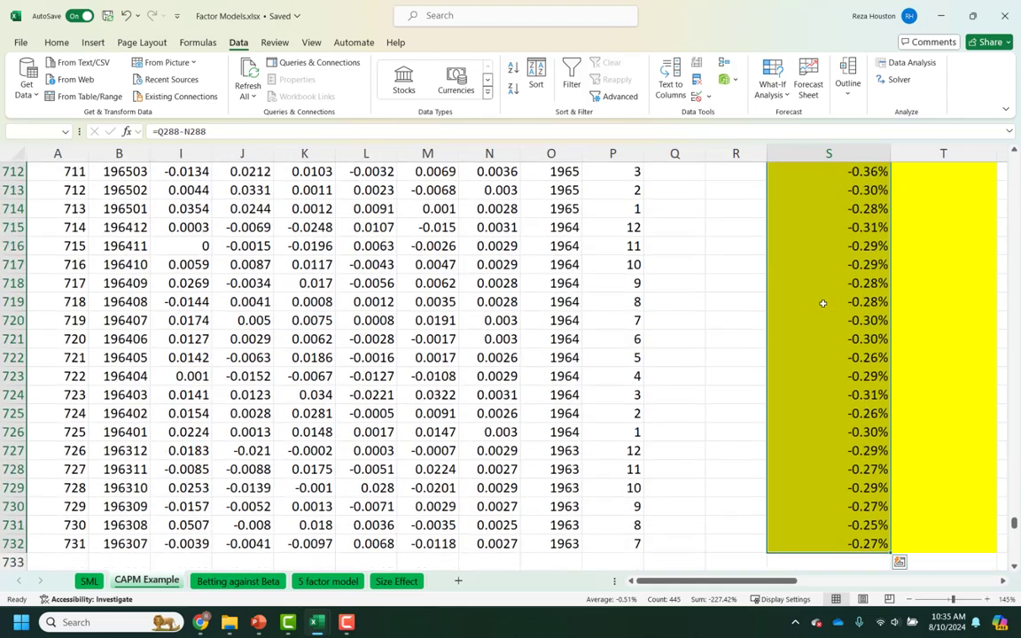
key(Delete)
key(ctrl+BackSpace)
Review the first SMPIX and VTWO excess return formulas and the portfolio weight, alpha and beta table in column V.
click(823, 303)
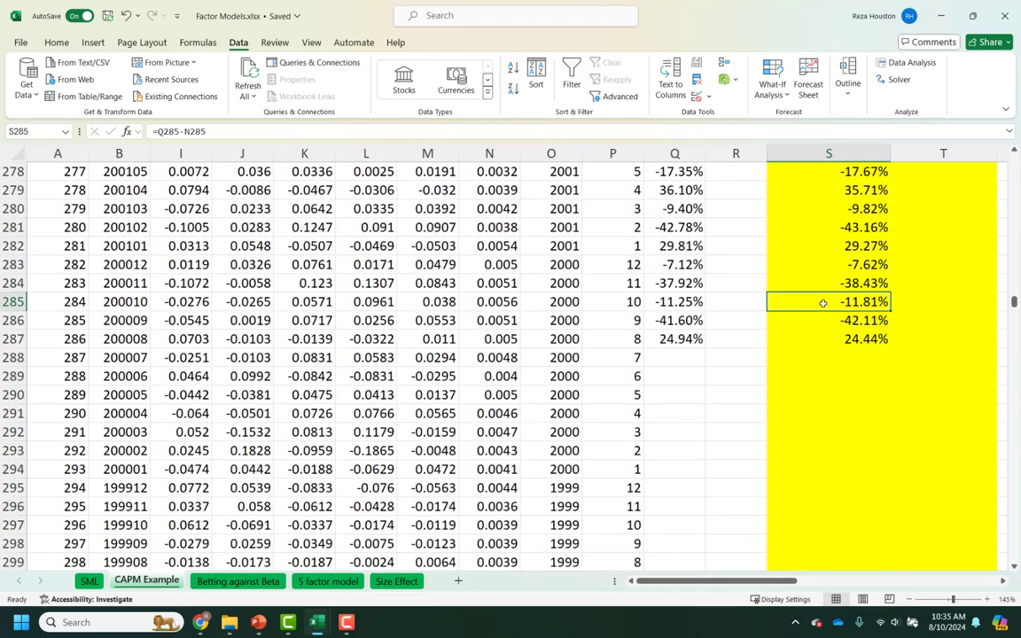
key(ctrl+shift+Up)
click(780, 188)
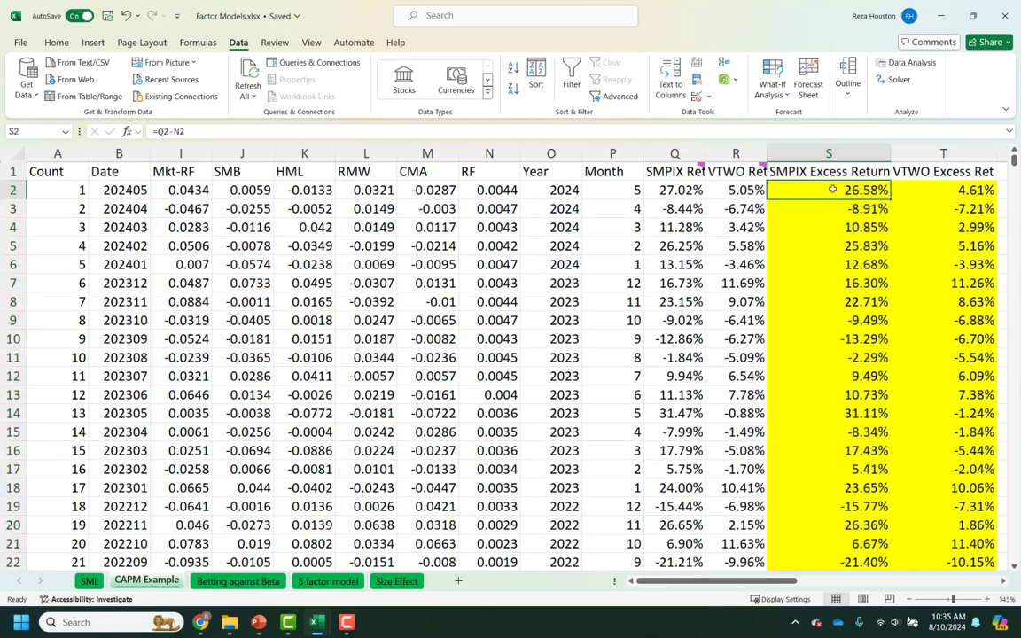
click(916, 189)
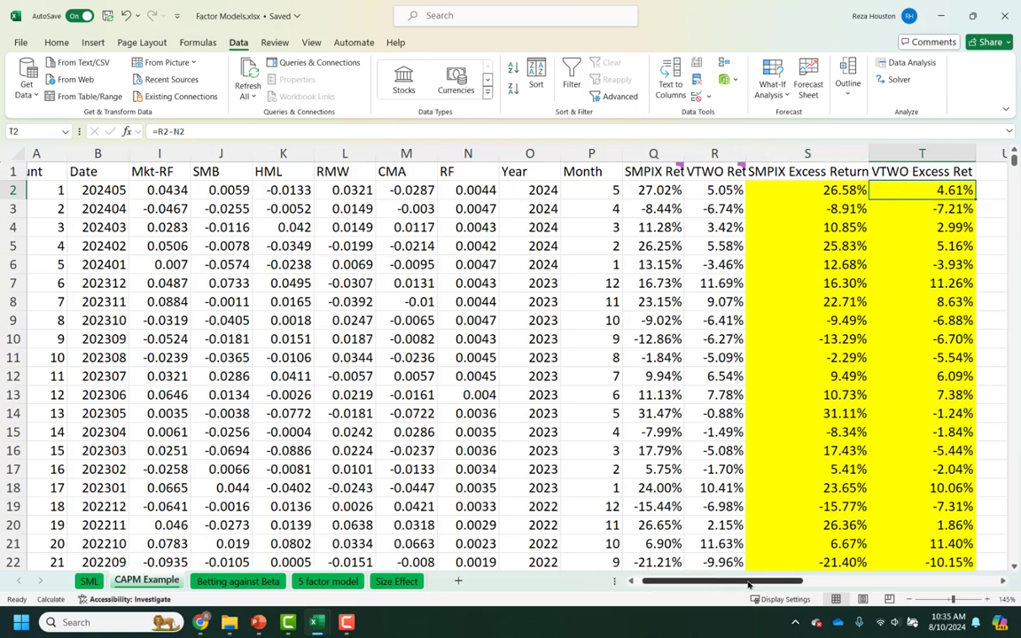
drag(737, 581, 802, 584)
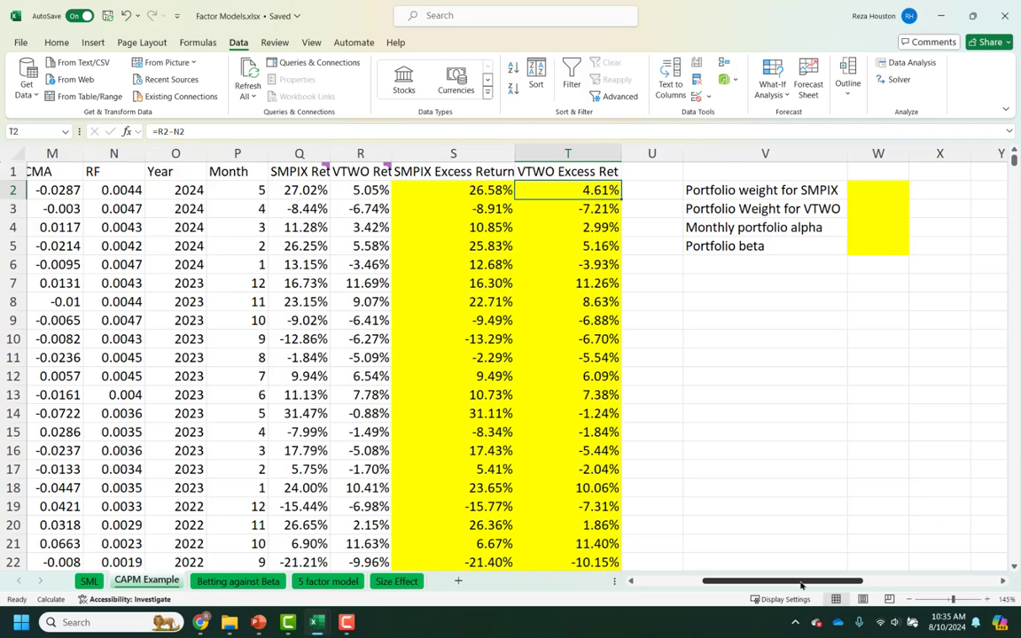
click(696, 282)
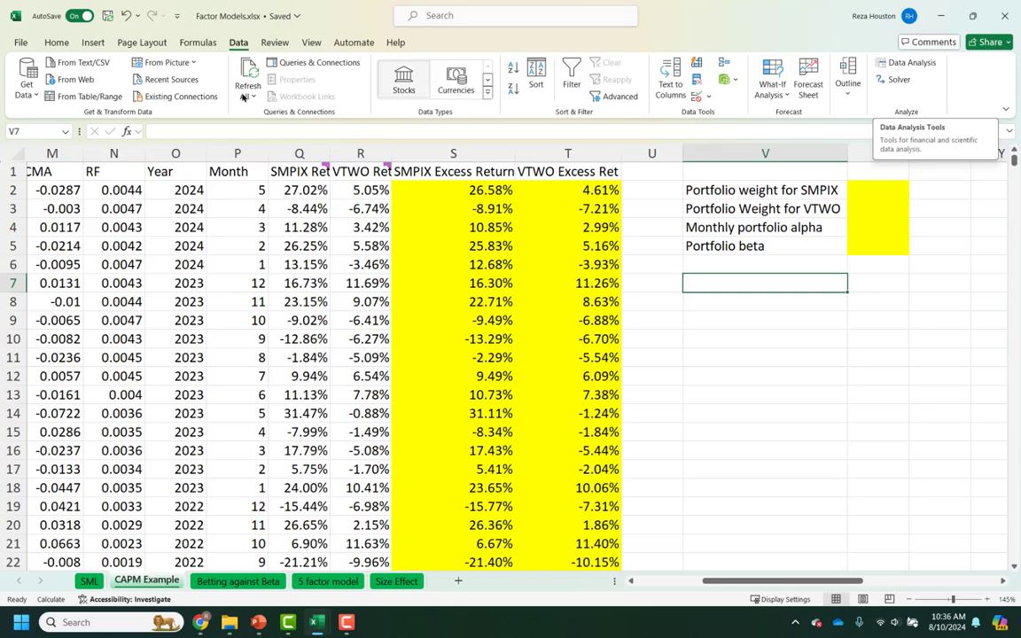
Check in the Excel add-ins list whether the Analysis ToolPak is enabled.
click(21, 43)
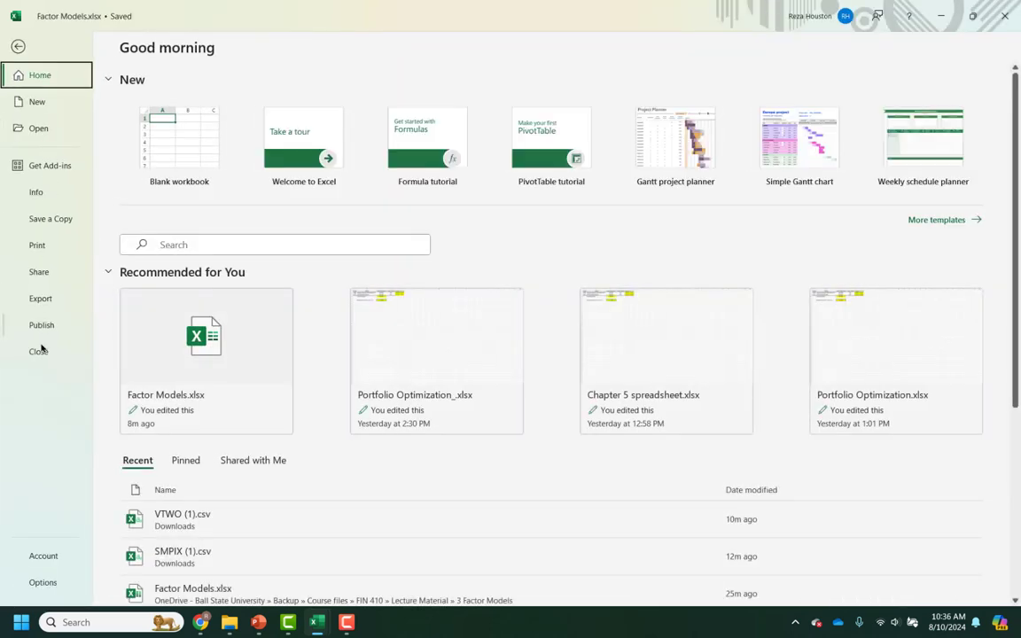
click(43, 583)
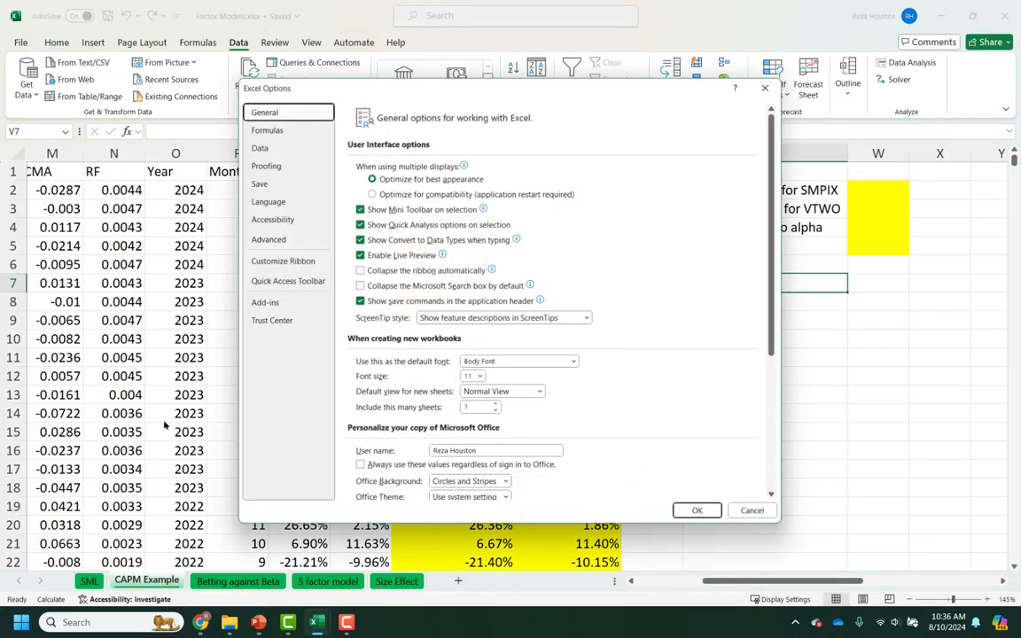
click(276, 303)
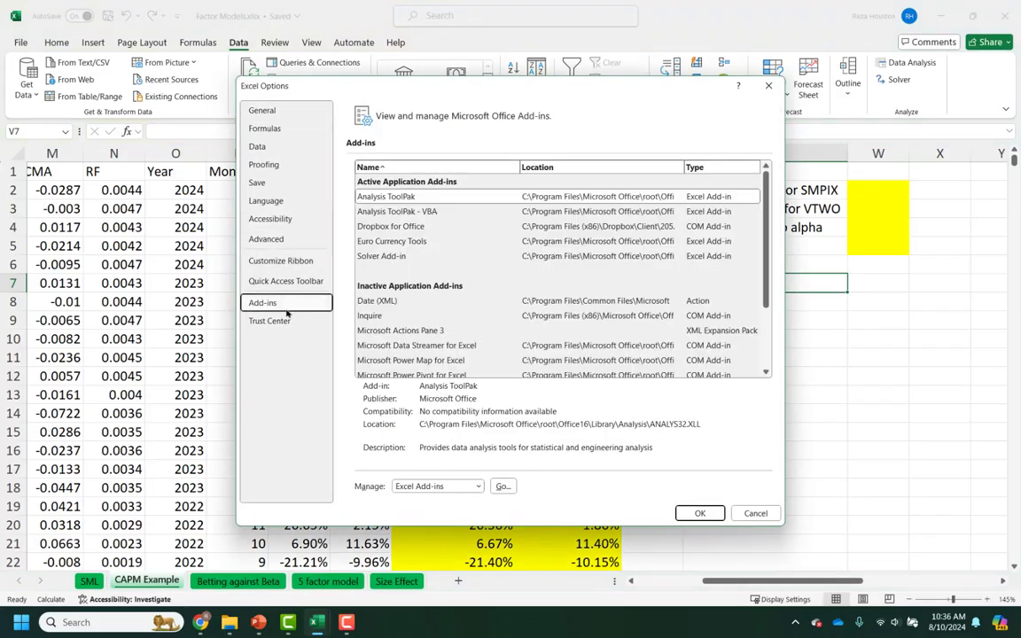
click(502, 486)
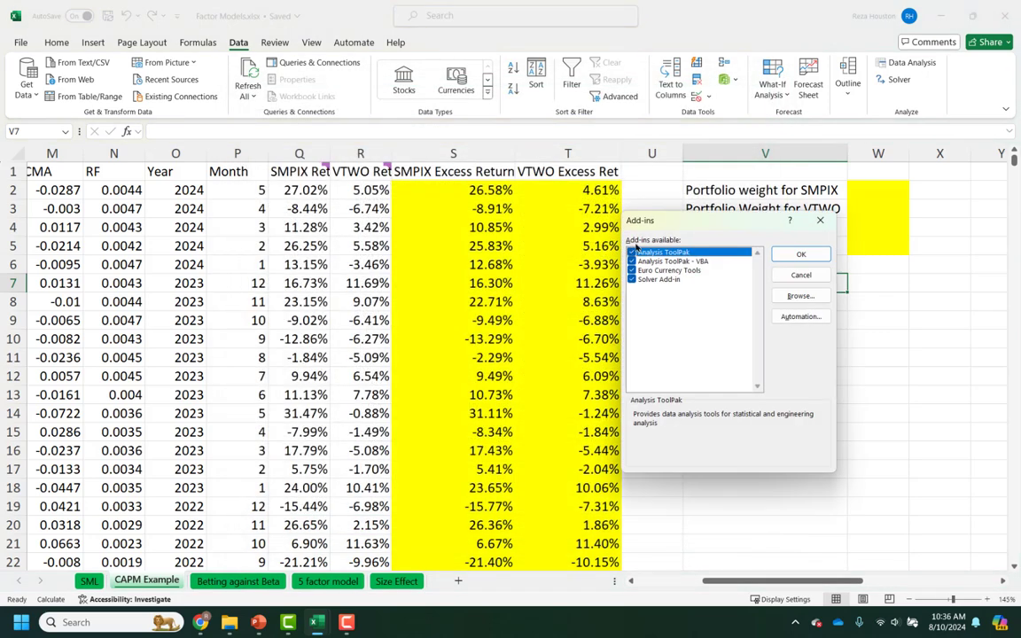
click(800, 254)
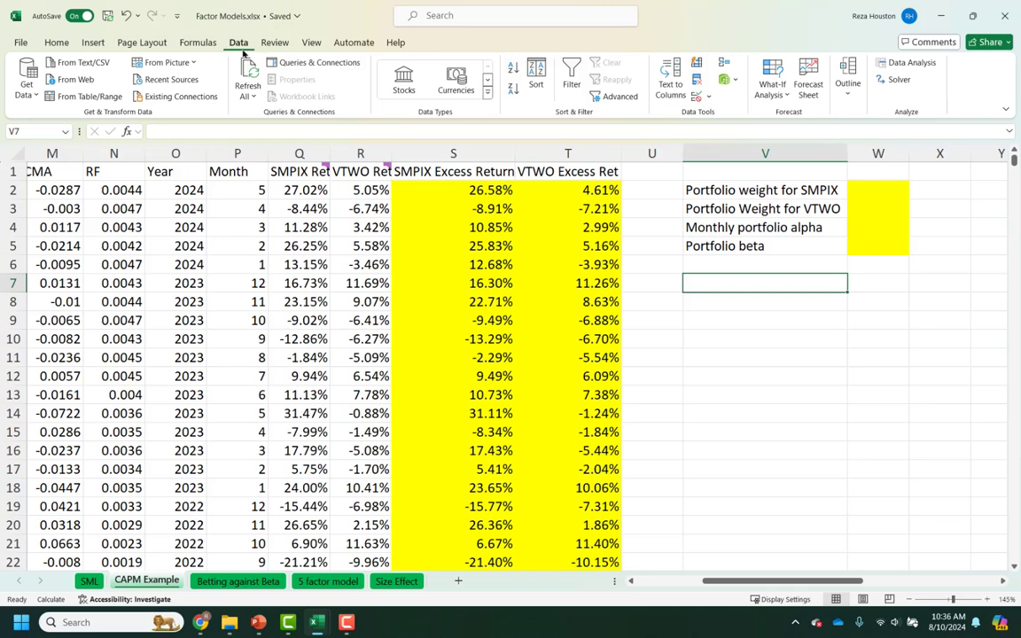
Start a Regression from the data analysis tools and set the SMPIX excess returns S1:S61 as the Y range.
click(887, 63)
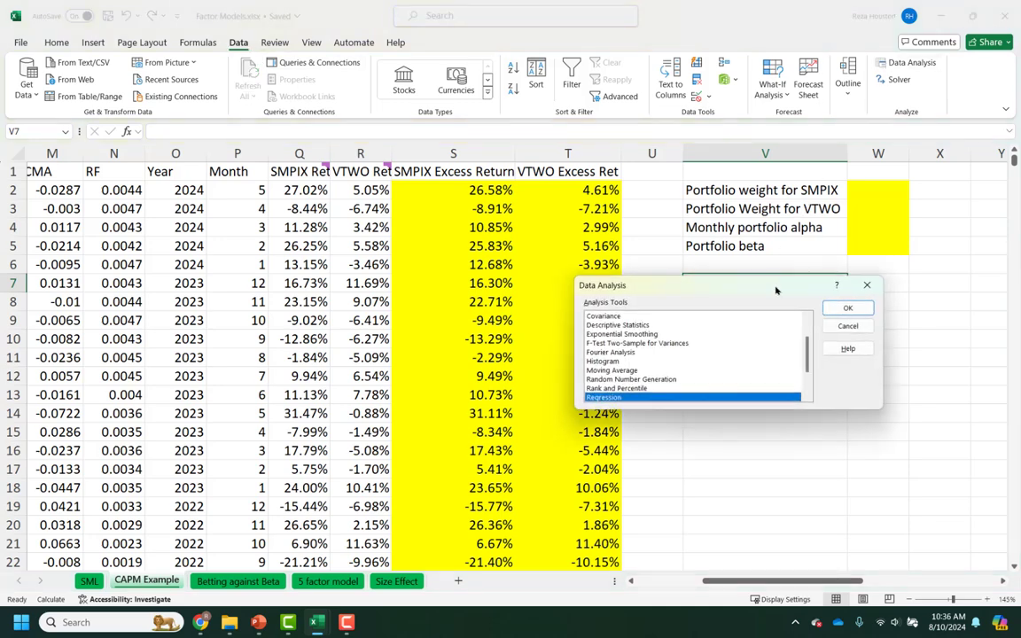
scroll(640, 364, down, 2)
scroll(643, 358, up, 3)
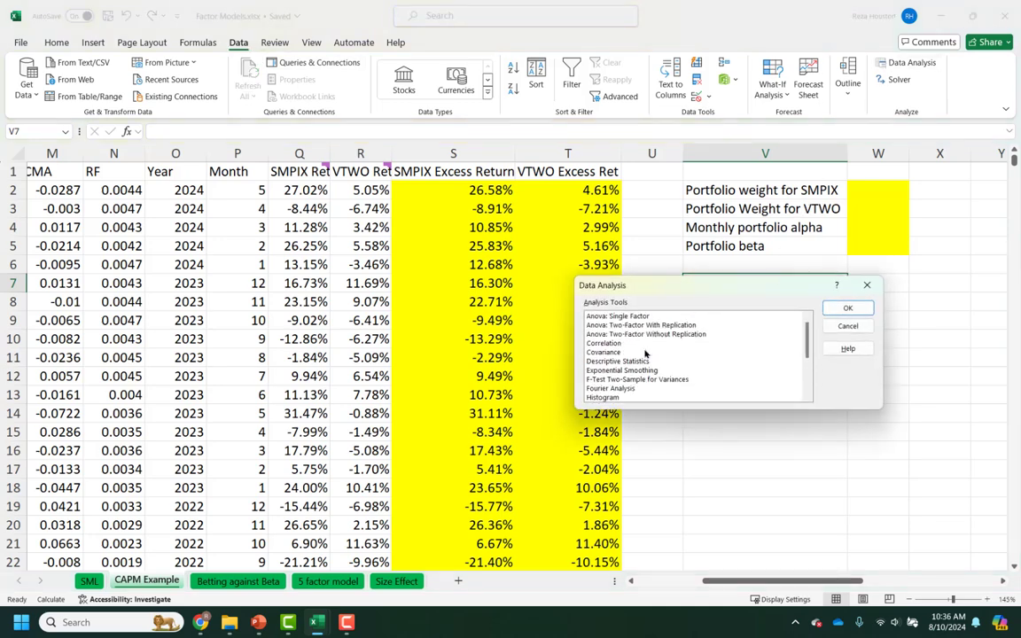
scroll(646, 353, down, 3)
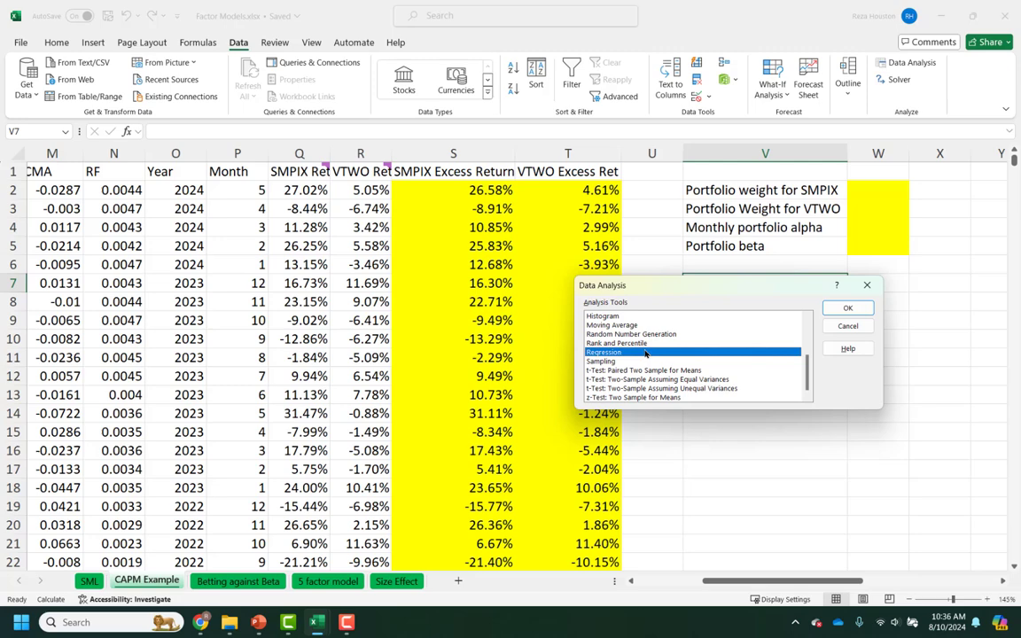
click(847, 308)
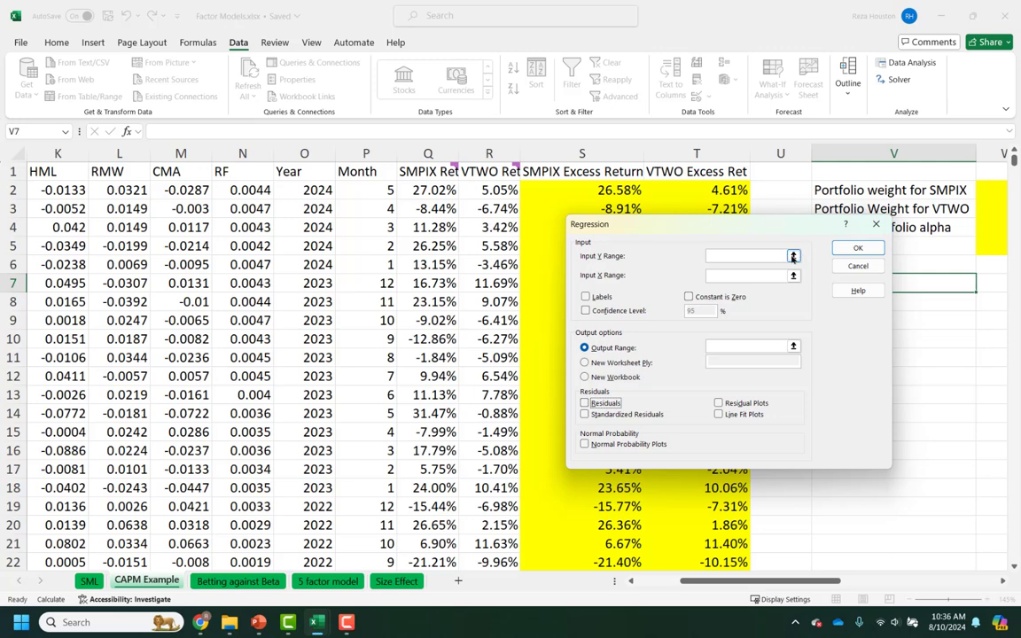
click(793, 256)
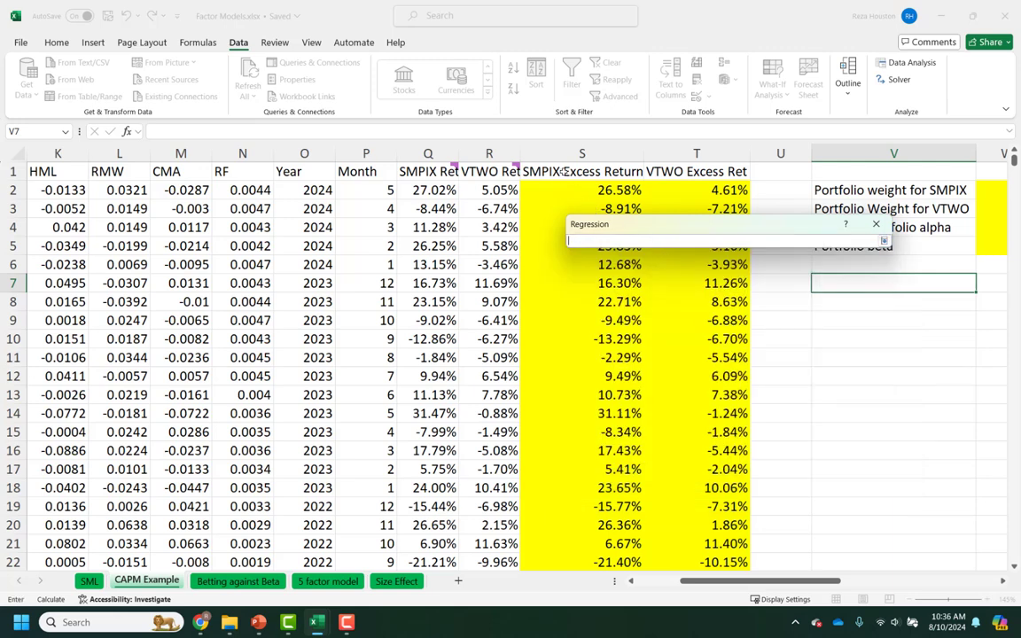
drag(564, 171, 592, 340)
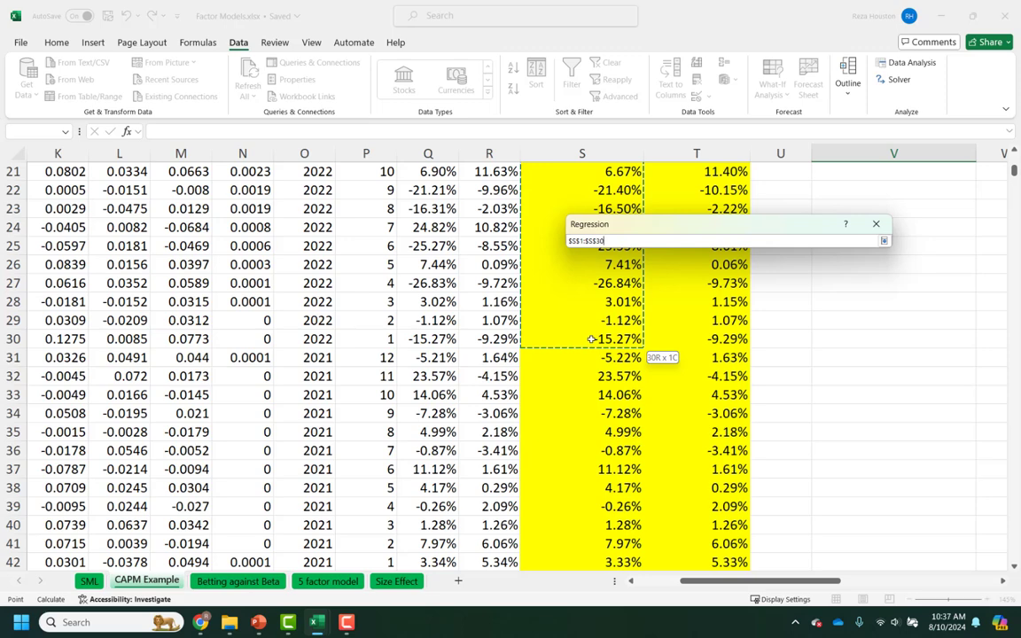
drag(591, 340, 582, 394)
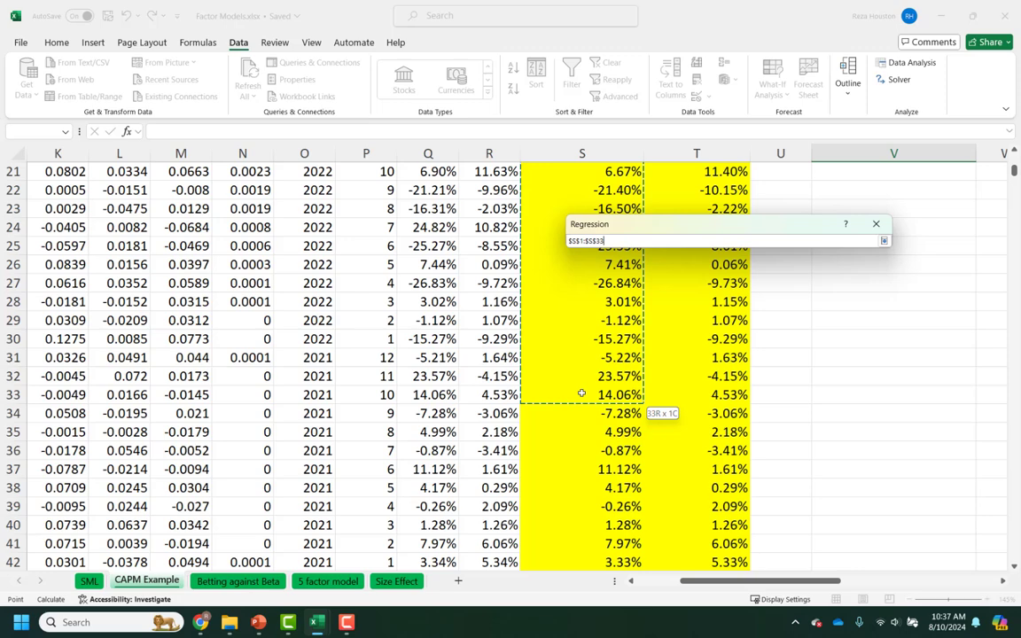
drag(582, 392, 615, 476)
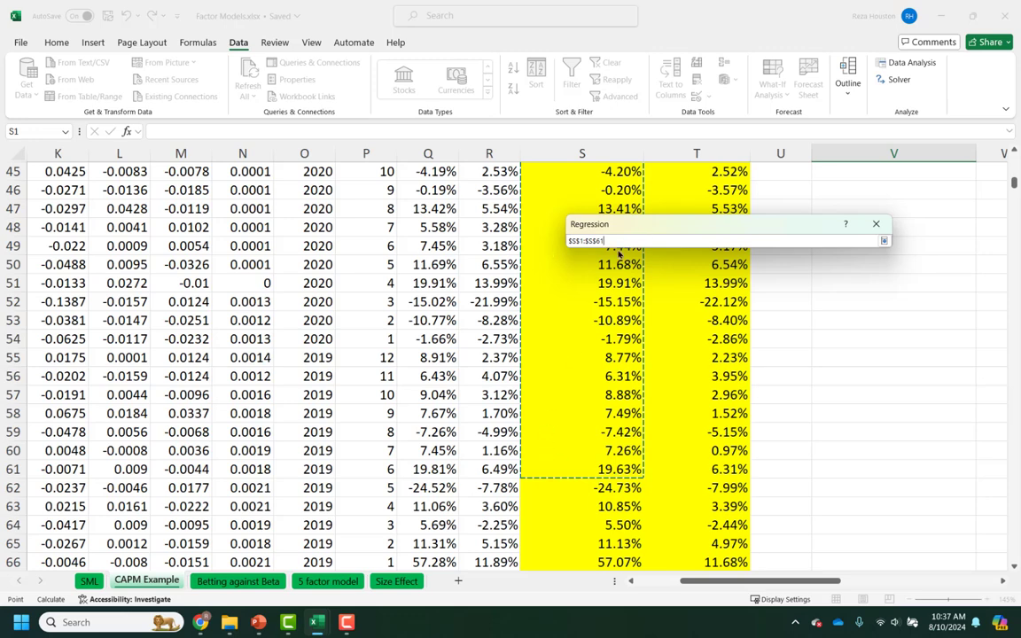
click(884, 242)
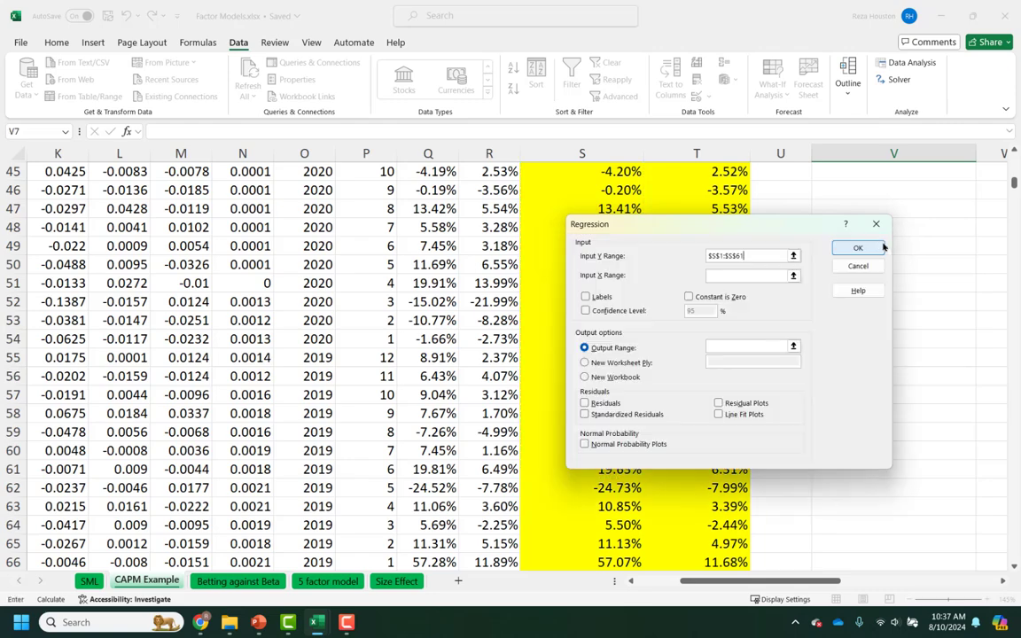
Check the header row of the regression's Y range and enable Labels.
click(793, 256)
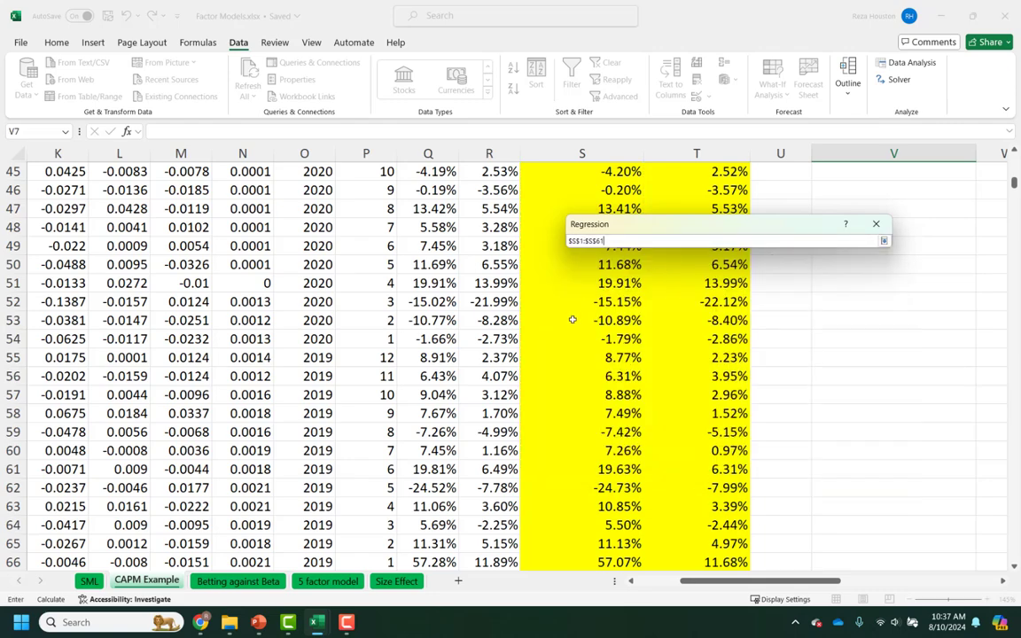
scroll(577, 293, up, 15)
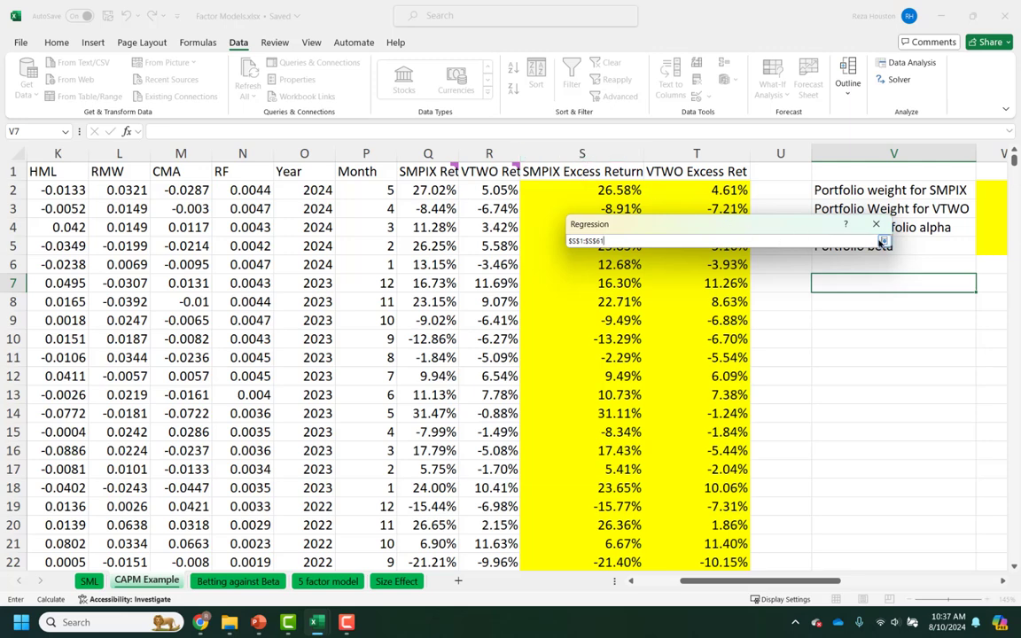
click(883, 241)
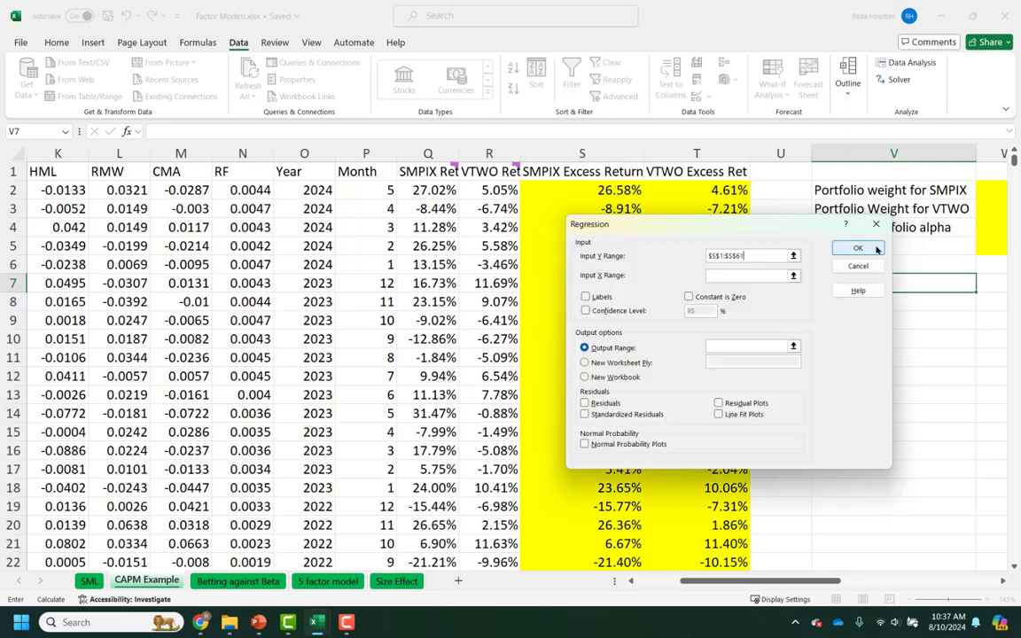
click(586, 297)
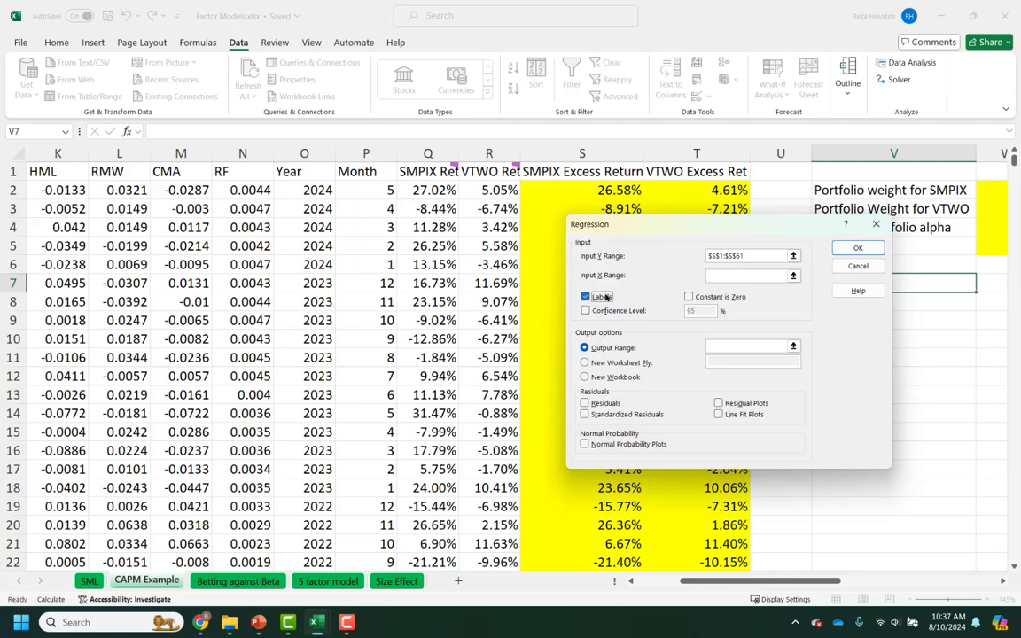
Set the regression's X range to the Mkt-RF values in I1:I61.
click(795, 275)
drag(399, 228, 53, 245)
drag(173, 171, 187, 431)
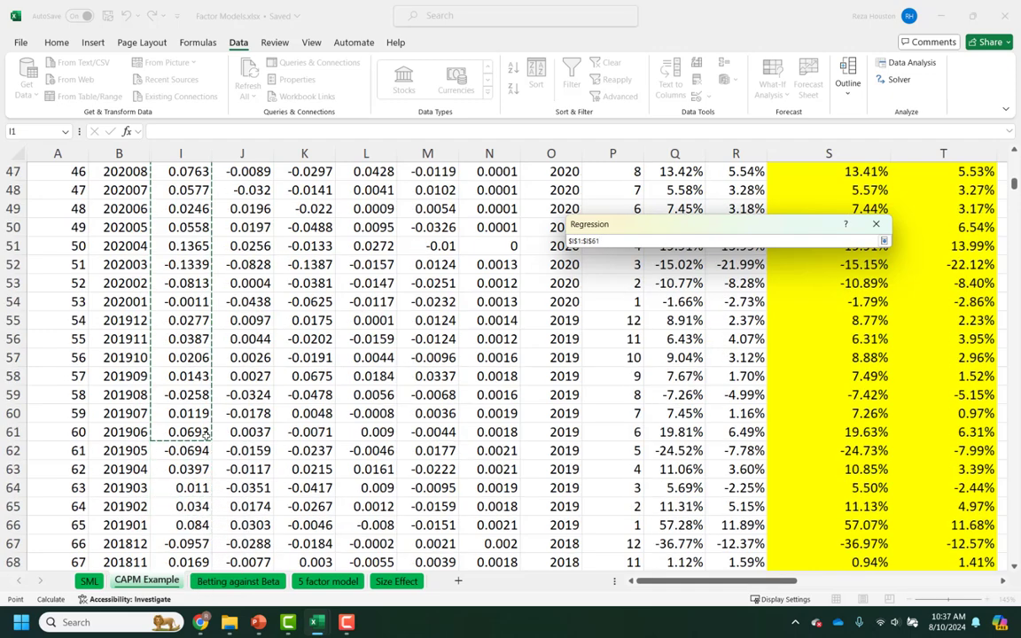
click(884, 241)
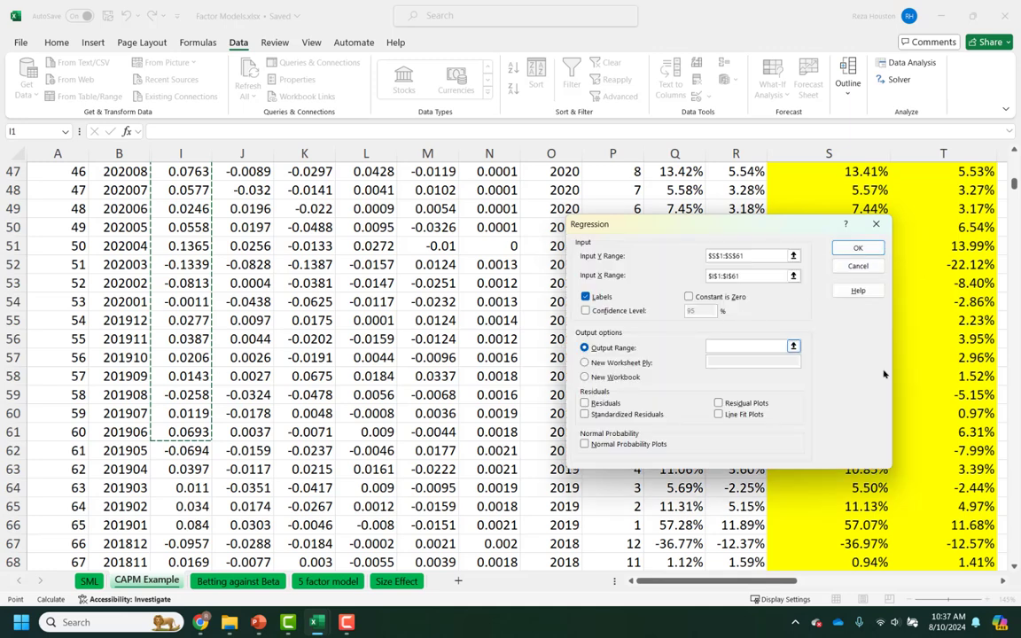
Set the regression's output range to cell V7, below the portfolio table.
click(796, 347)
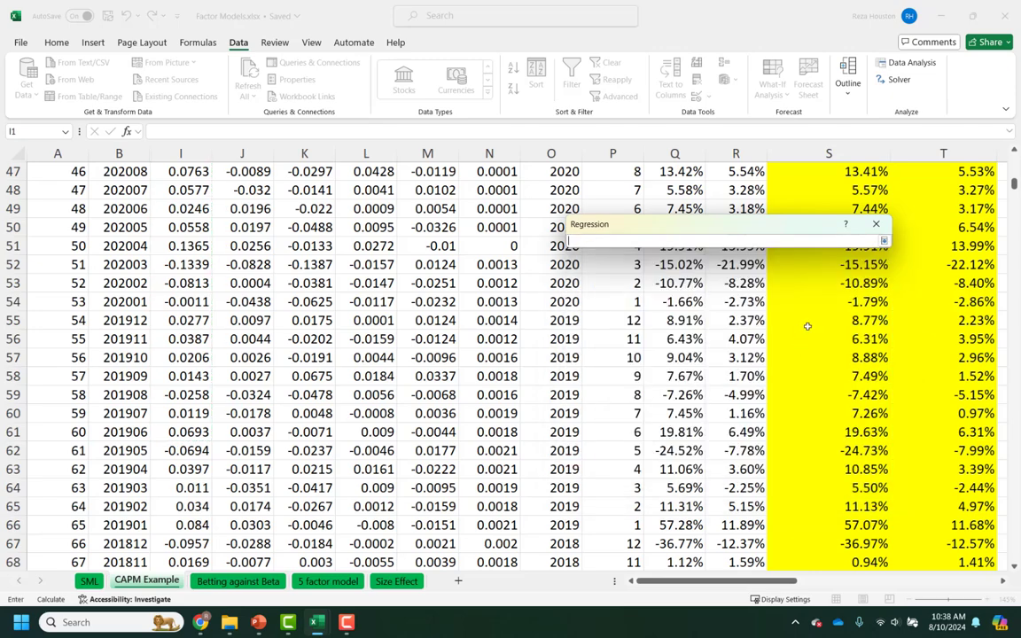
drag(907, 290, 889, 285)
scroll(799, 339, up, 11)
scroll(799, 339, up, 6)
click(816, 283)
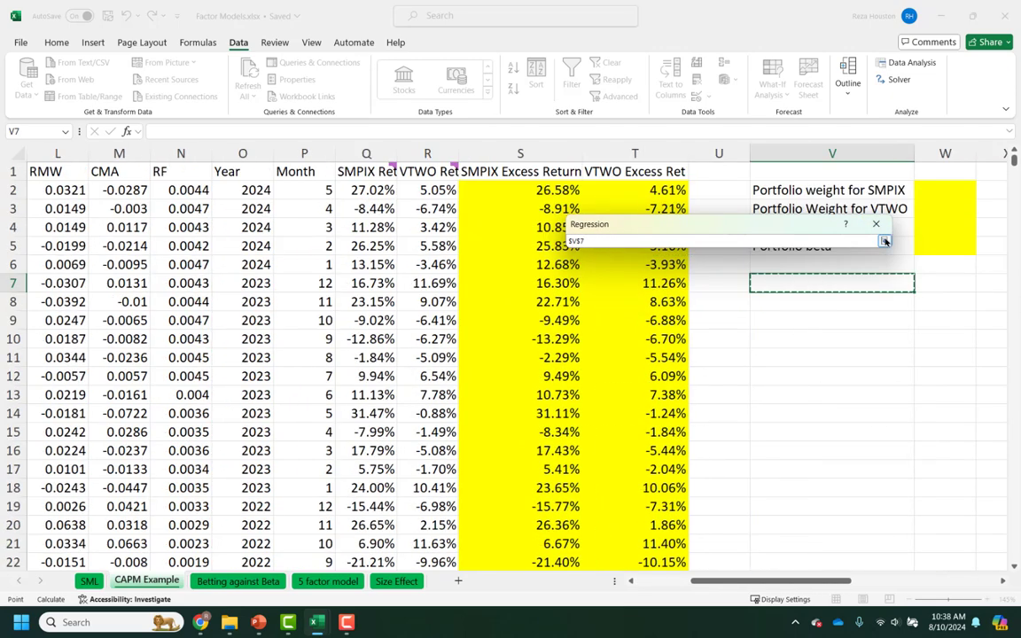
Include residuals in the regression output and run the SMPIX regression with its output at V7.
click(884, 241)
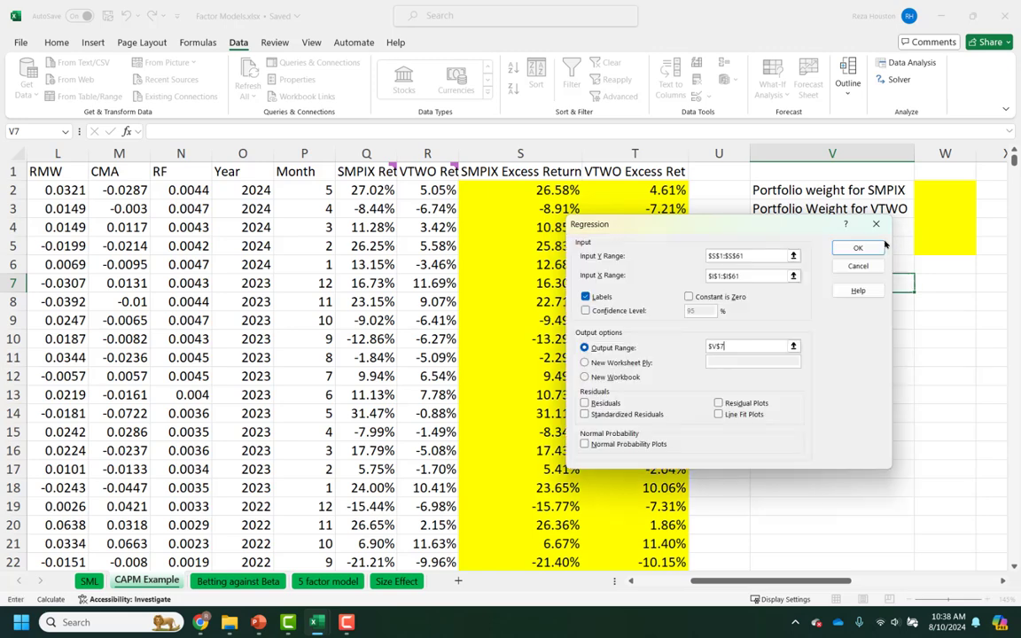
click(585, 404)
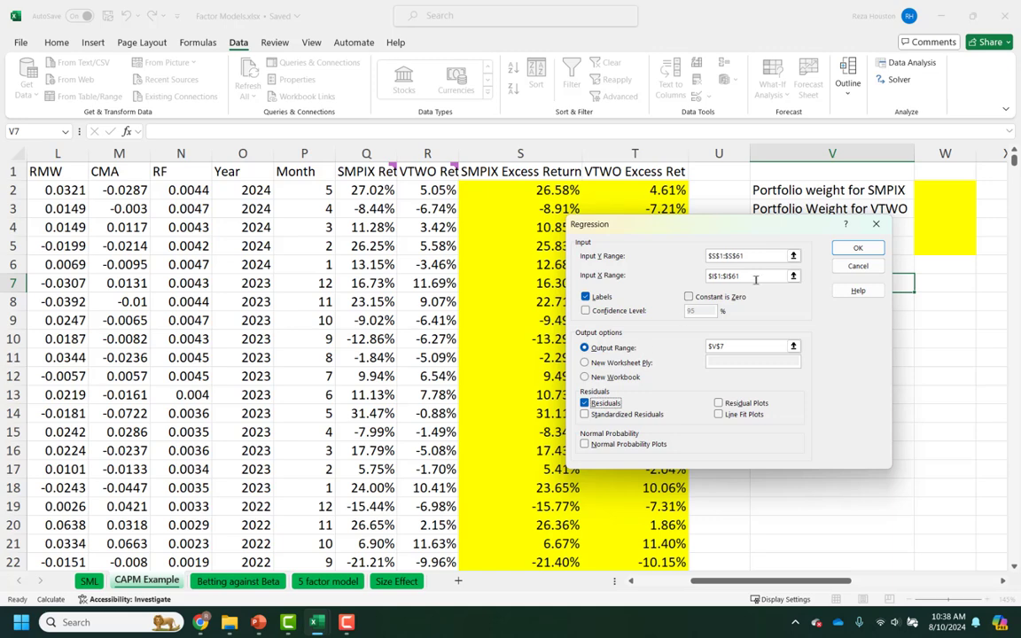
click(857, 249)
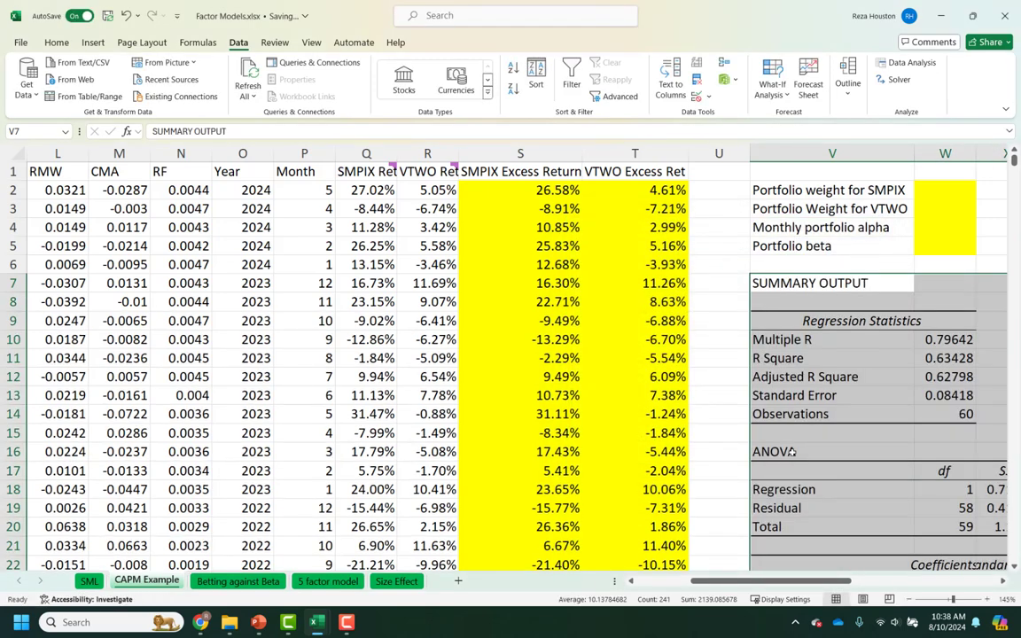
Look over the SMPIX regression output, from the regression statistics and ANOVA to the full coefficient table.
click(838, 449)
scroll(838, 432, right, 1)
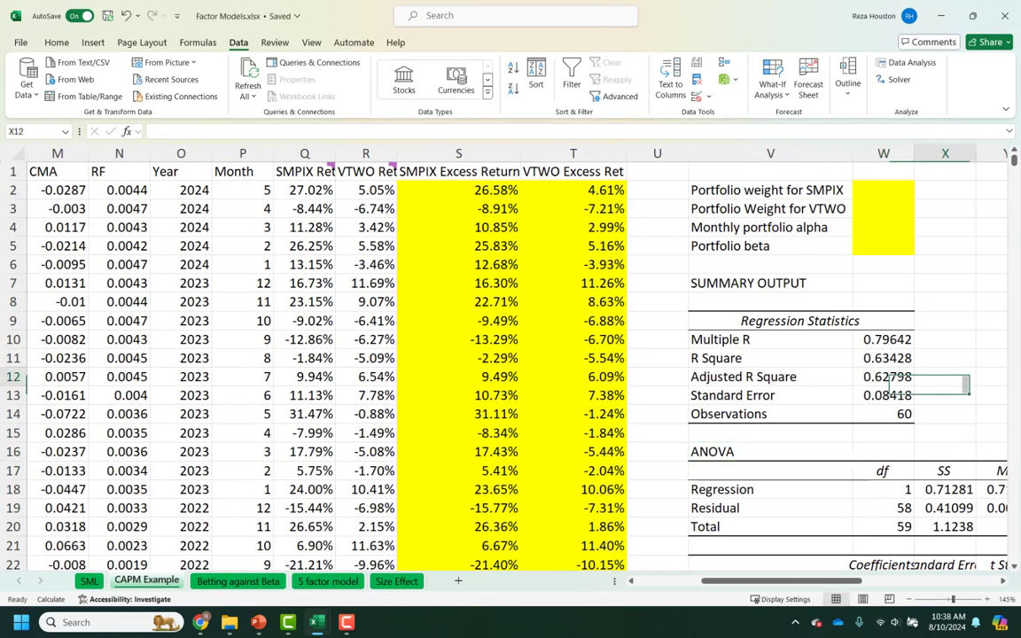
scroll(838, 432, right, 2)
drag(822, 377, 883, 358)
scroll(834, 417, right, 2)
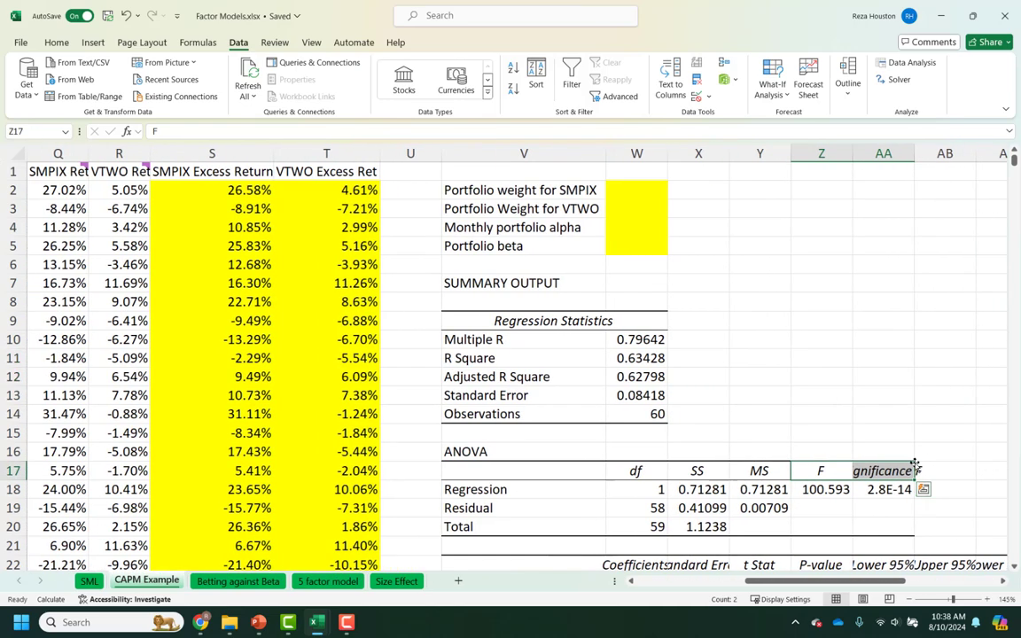
click(934, 552)
key(Down)
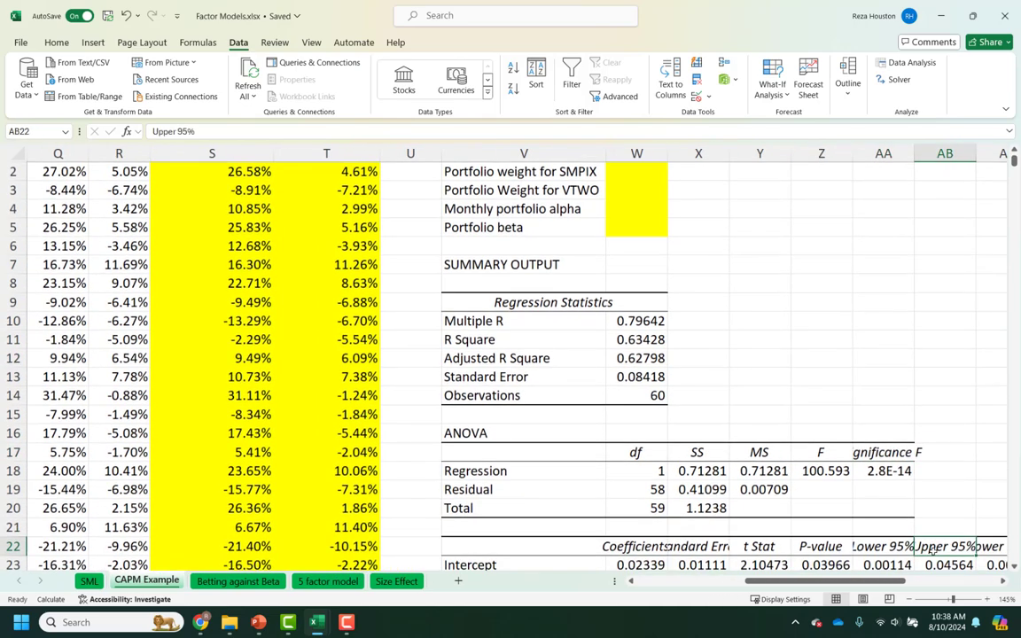
key(Right)
key(Right)
key(Right)
key(Down)
key(Down)
key(Down)
key(Down)
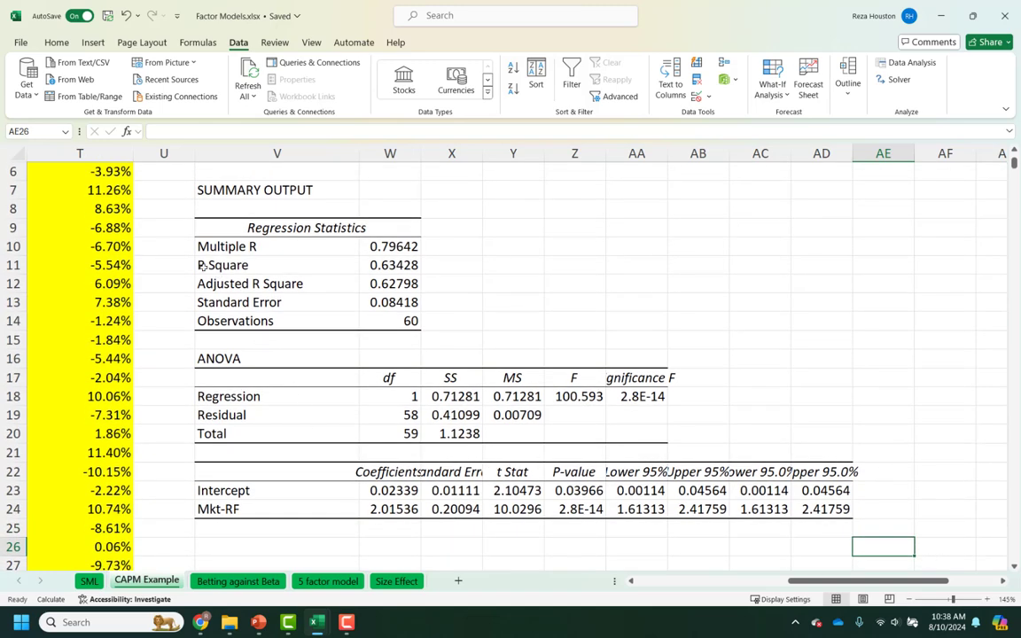
Highlight the R Square and Adjusted R Square rows, V11:W12, in yellow.
click(308, 280)
drag(266, 264, 381, 284)
click(56, 41)
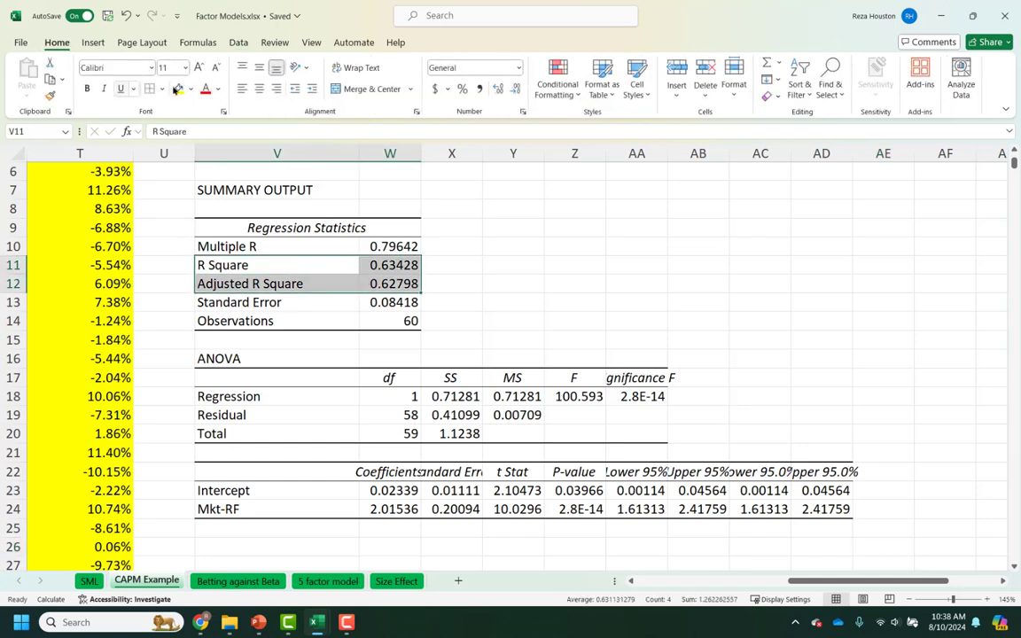
click(179, 89)
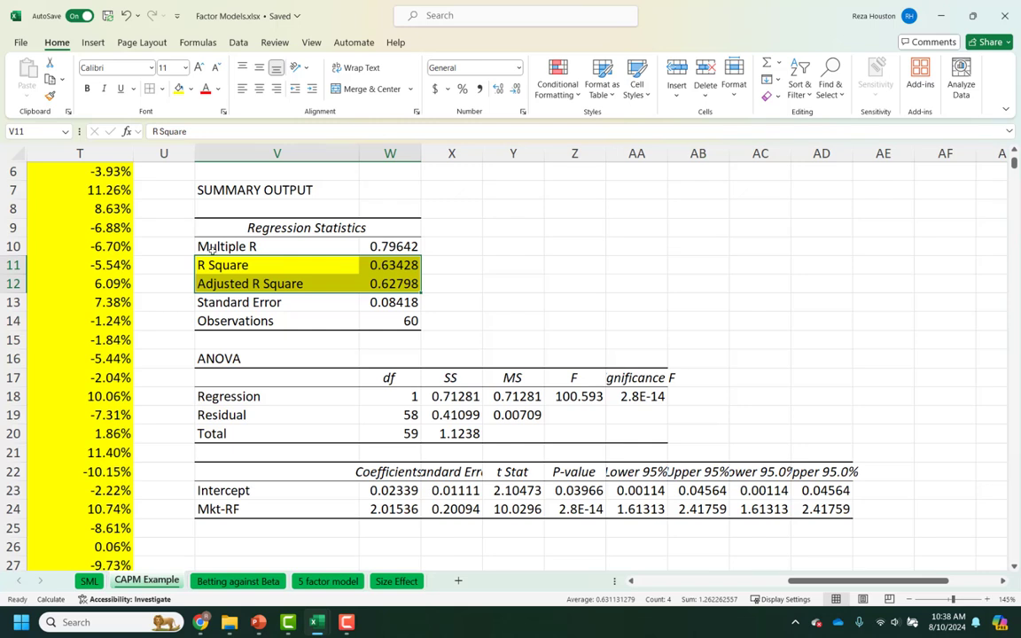
Review the R Square, the number of observations and the Intercept and Mkt-RF rows of the coefficient table.
click(378, 266)
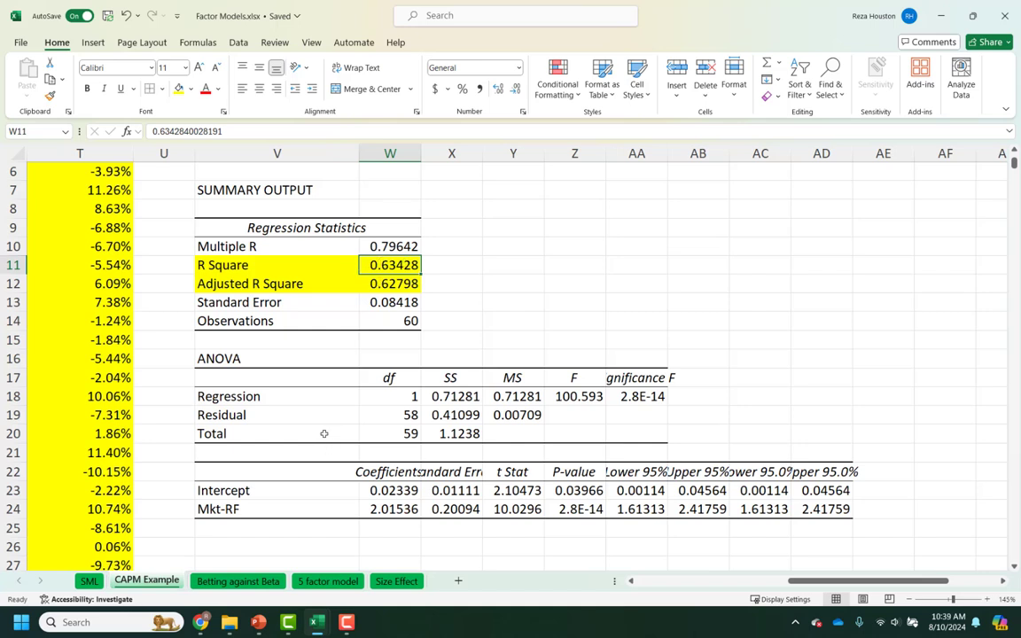
click(392, 324)
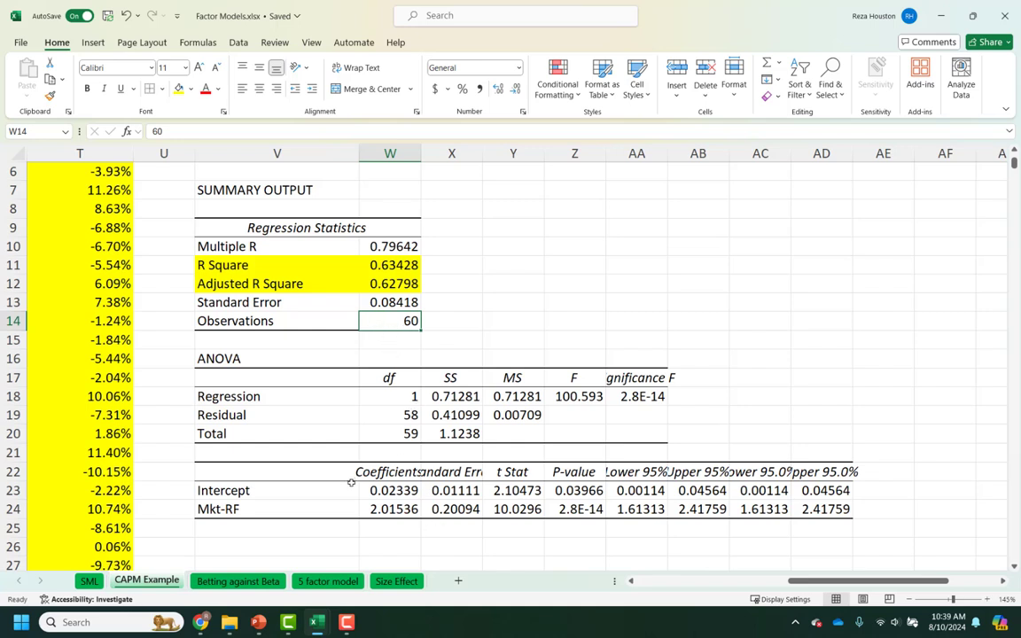
drag(337, 488, 578, 513)
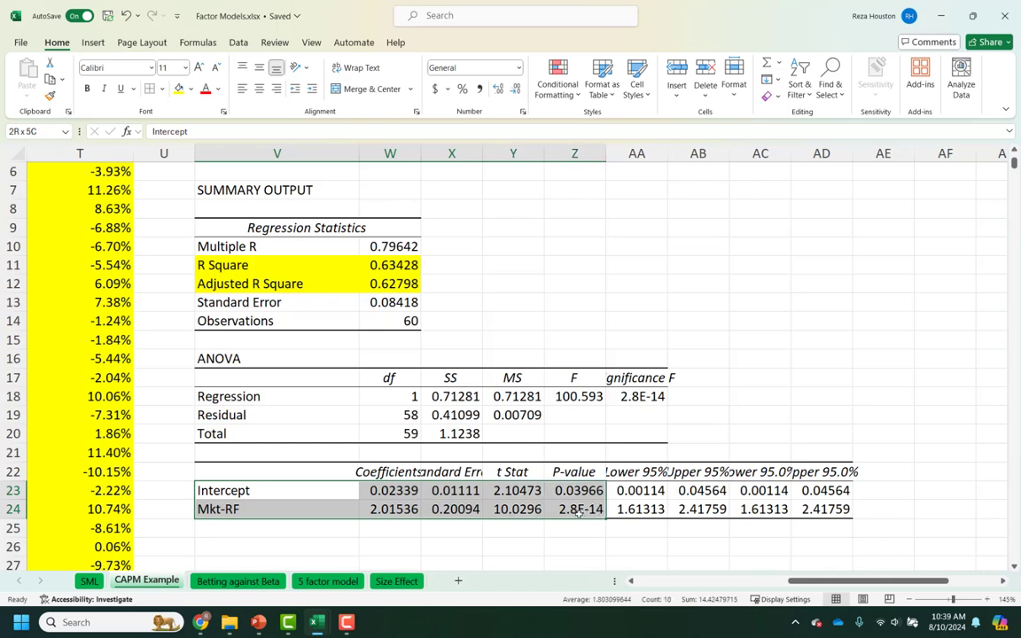
click(271, 490)
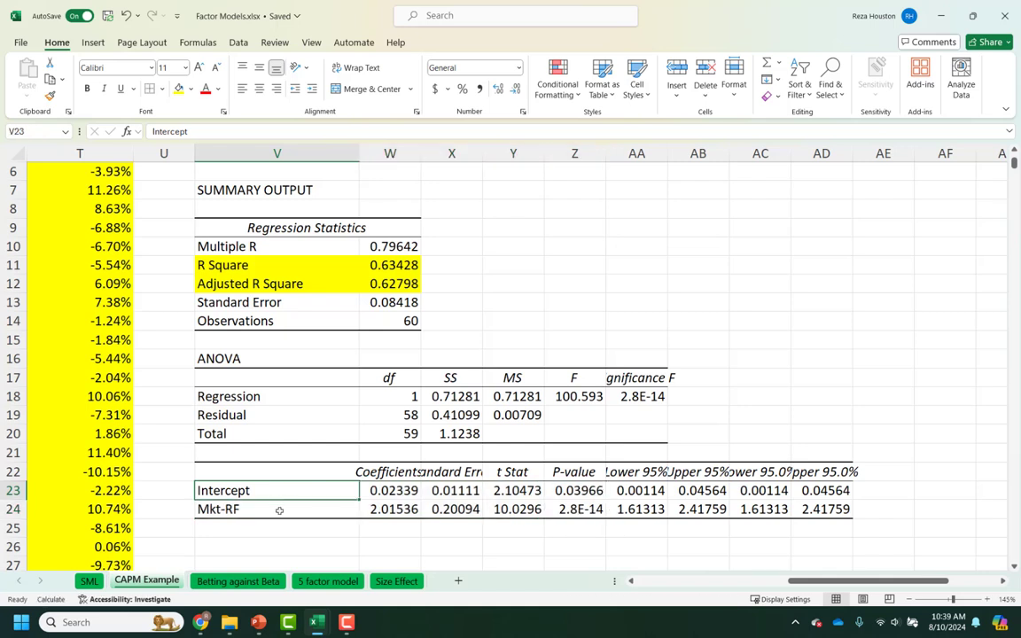
click(279, 511)
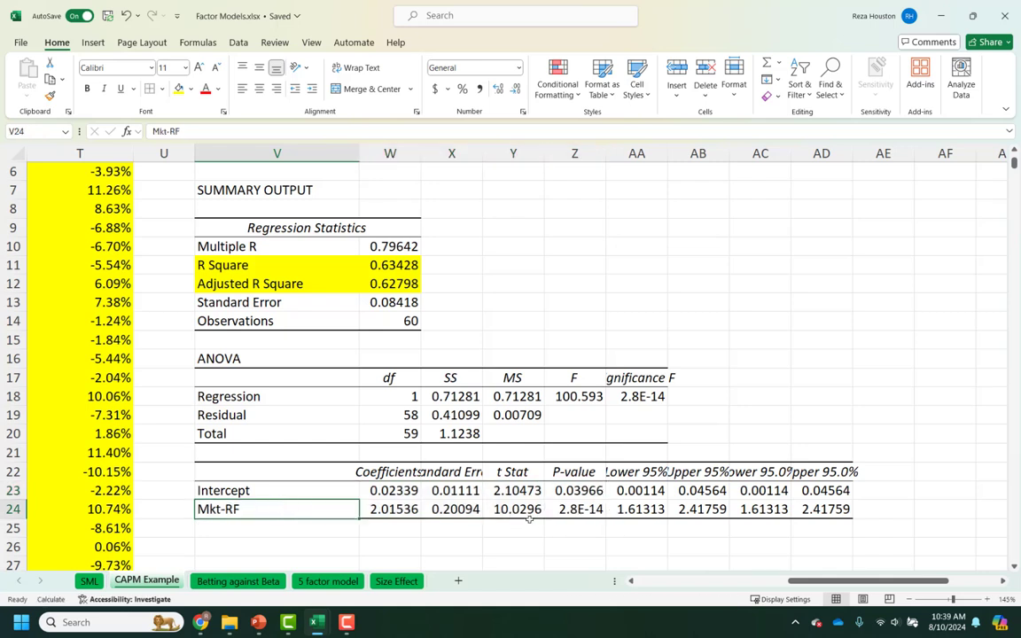
drag(390, 490, 398, 512)
Relabel the Intercept row in V23 as "Intercept (alpha)" and highlight its coefficient in yellow.
click(296, 489)
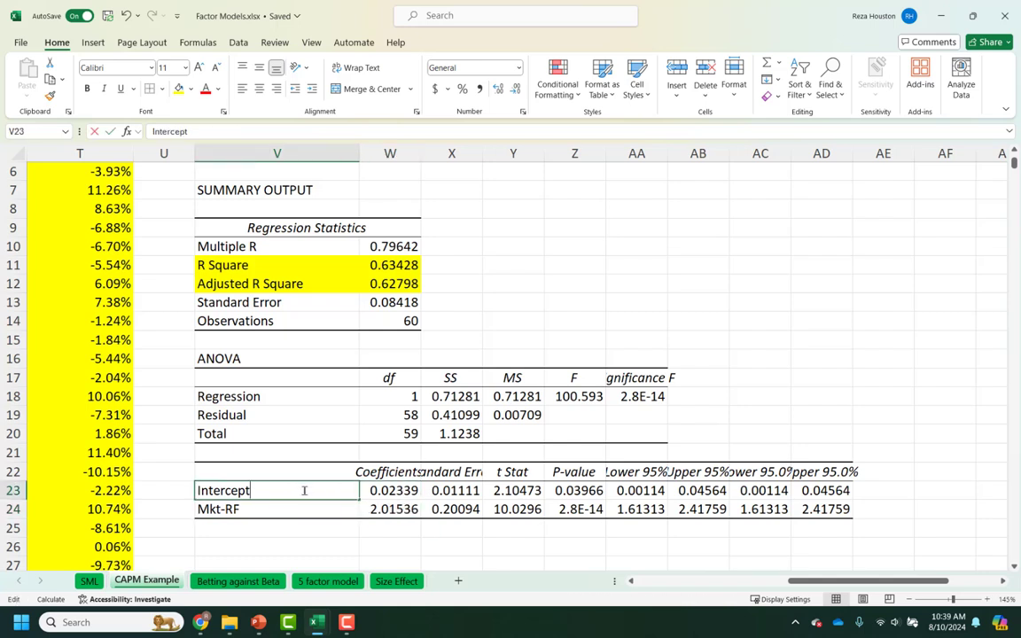
double_click(303, 490)
text((al)
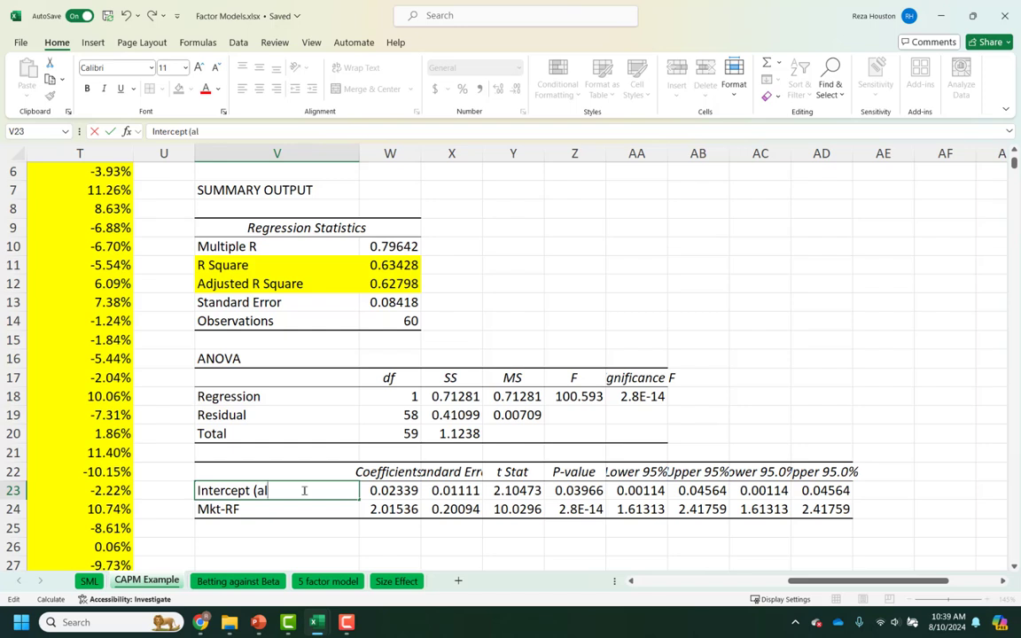
text(pha))
key(Return)
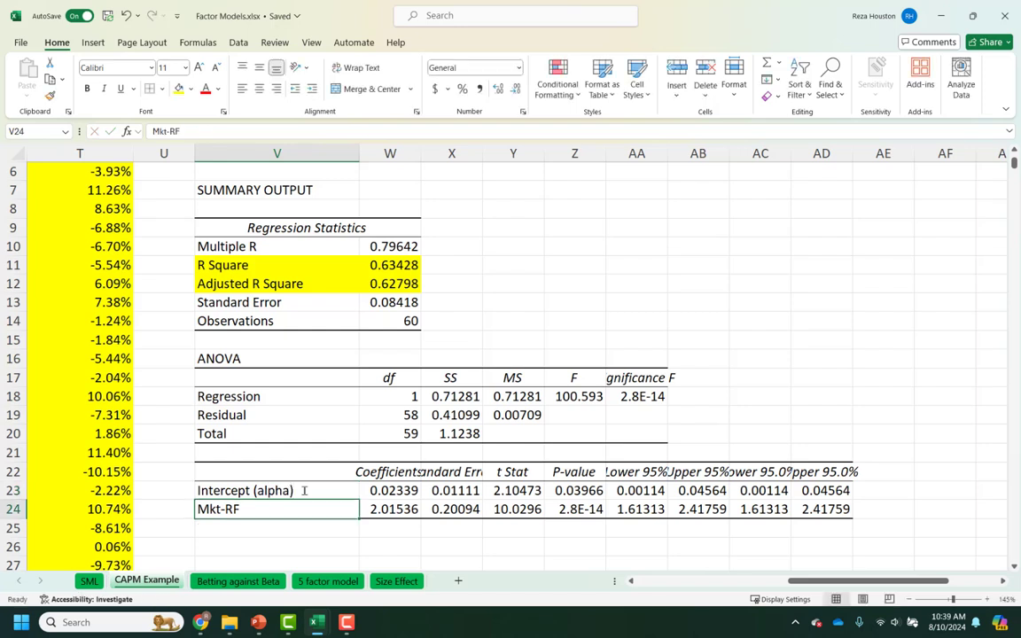
key(Up)
key(Right)
click(178, 88)
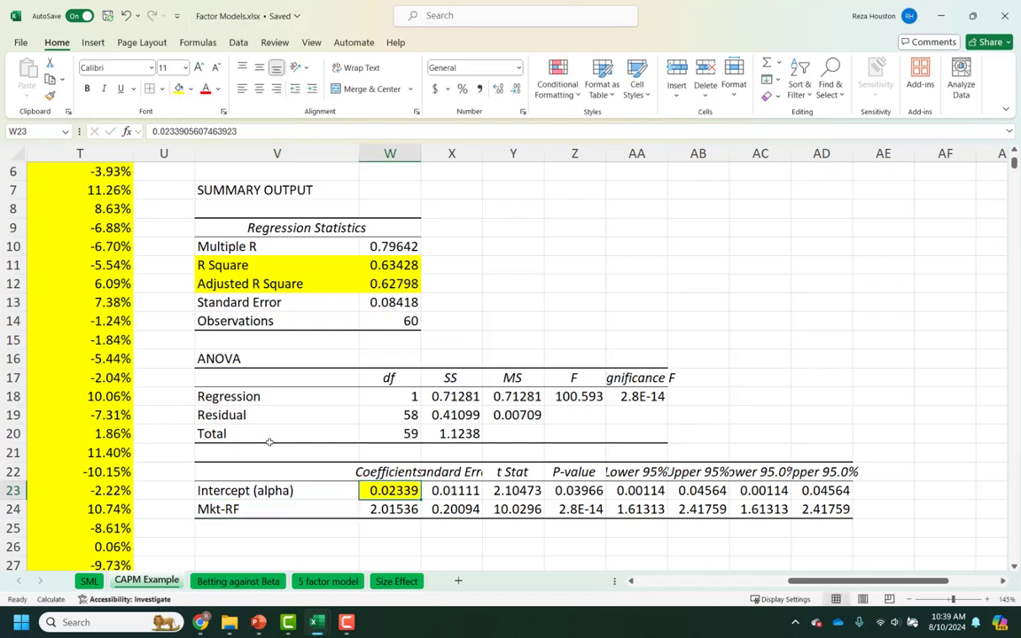
Relabel the Mkt-RF row in V24 as "Mkt-RF (beta)" and highlight its coefficient in yellow.
click(294, 508)
double_click(295, 508)
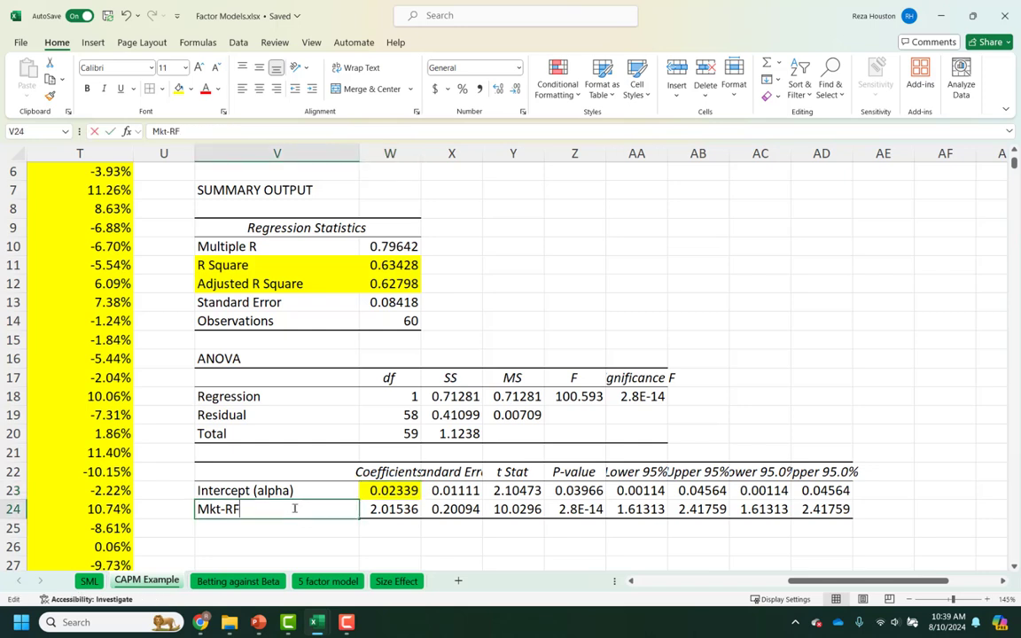
text((beta))
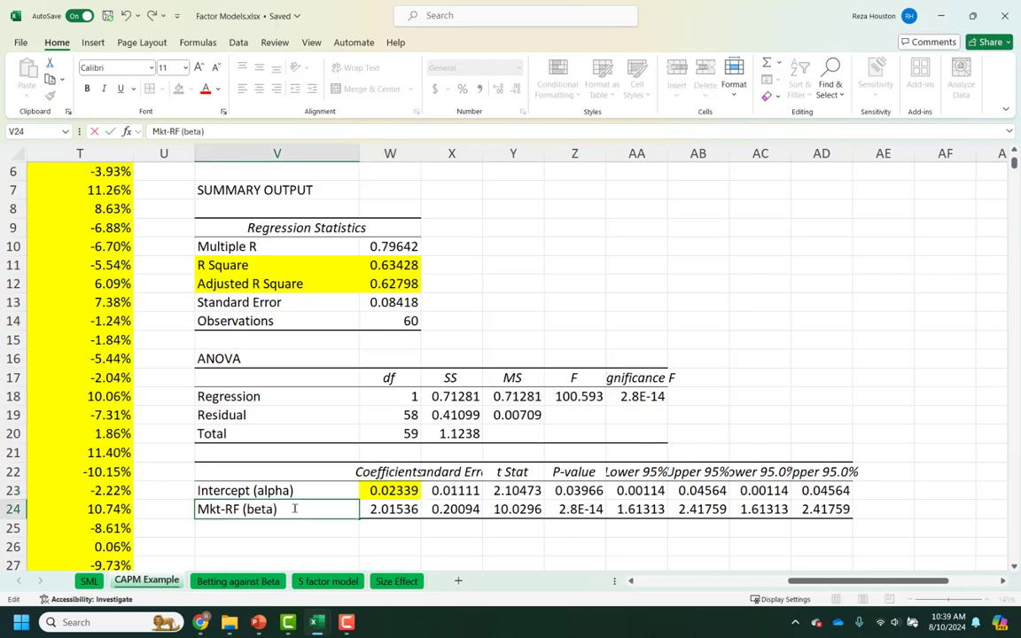
key(Return)
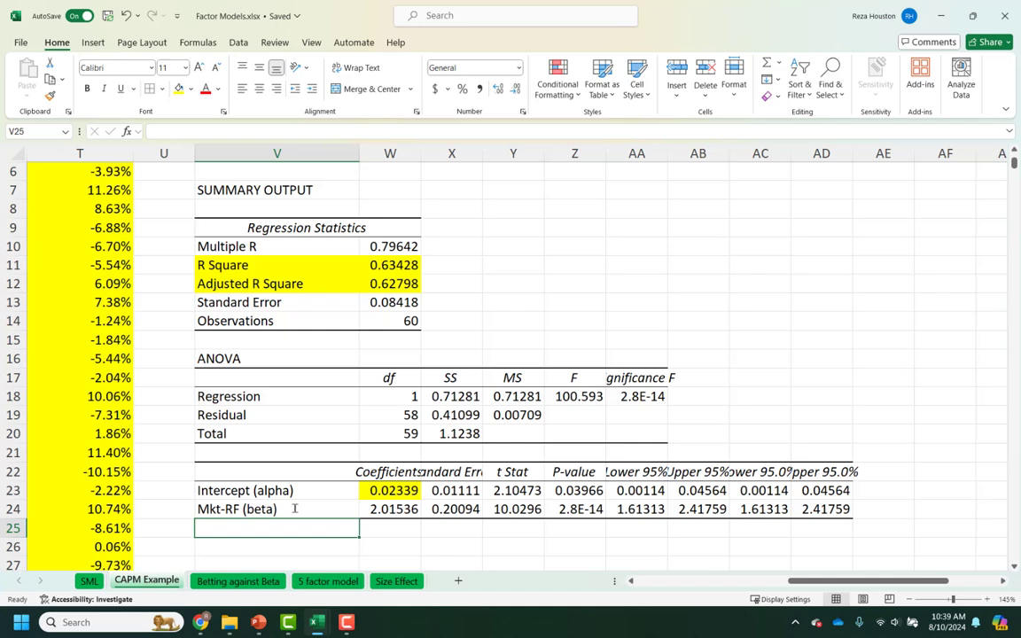
click(394, 509)
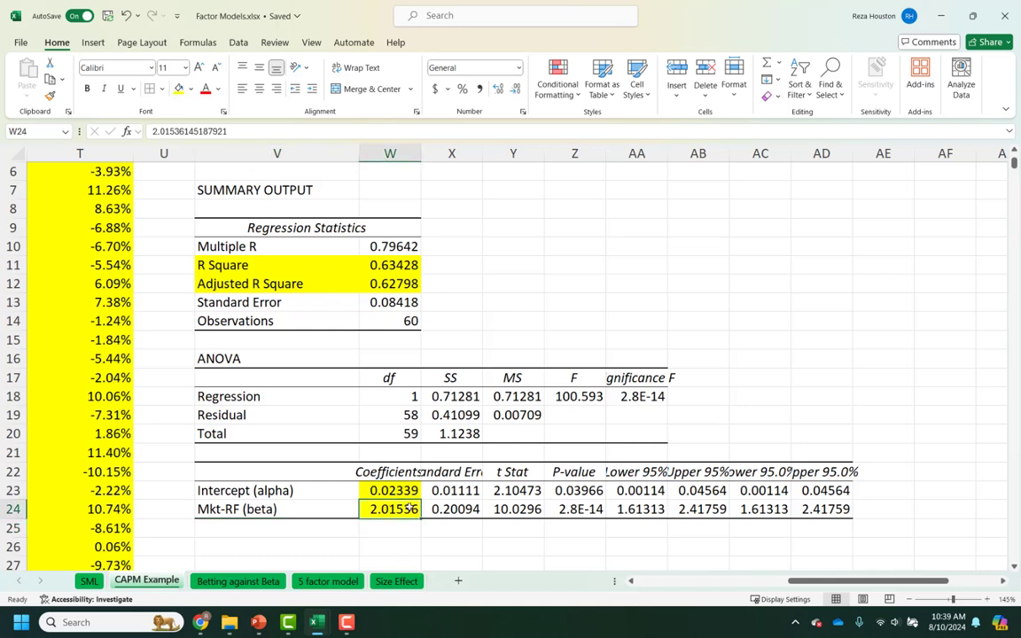
Examine the alpha and beta coefficients in W23 and W24 of the SMPIX regression.
drag(378, 490, 390, 508)
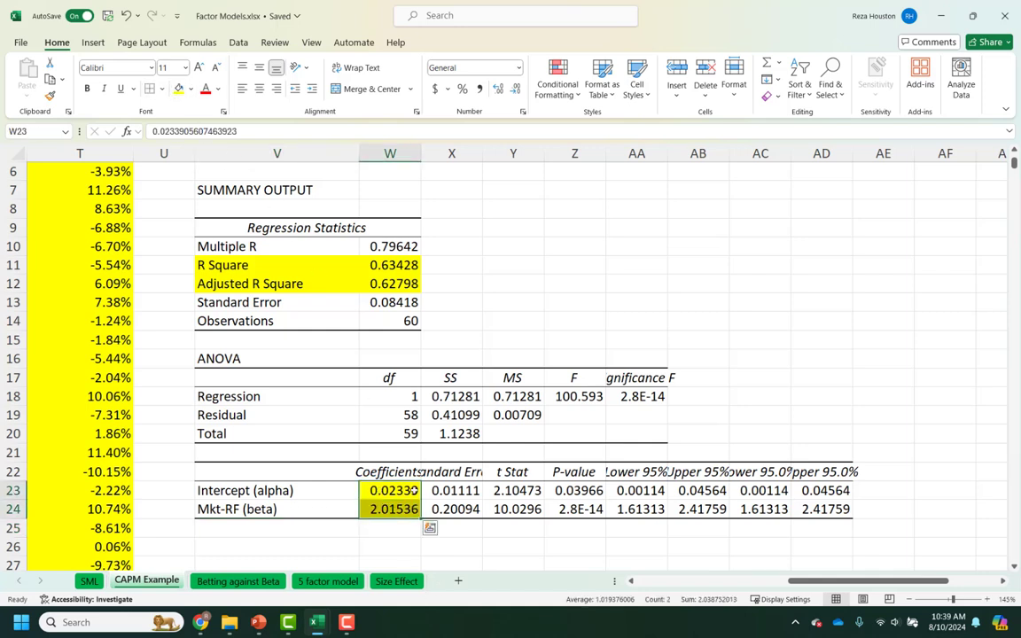
click(401, 511)
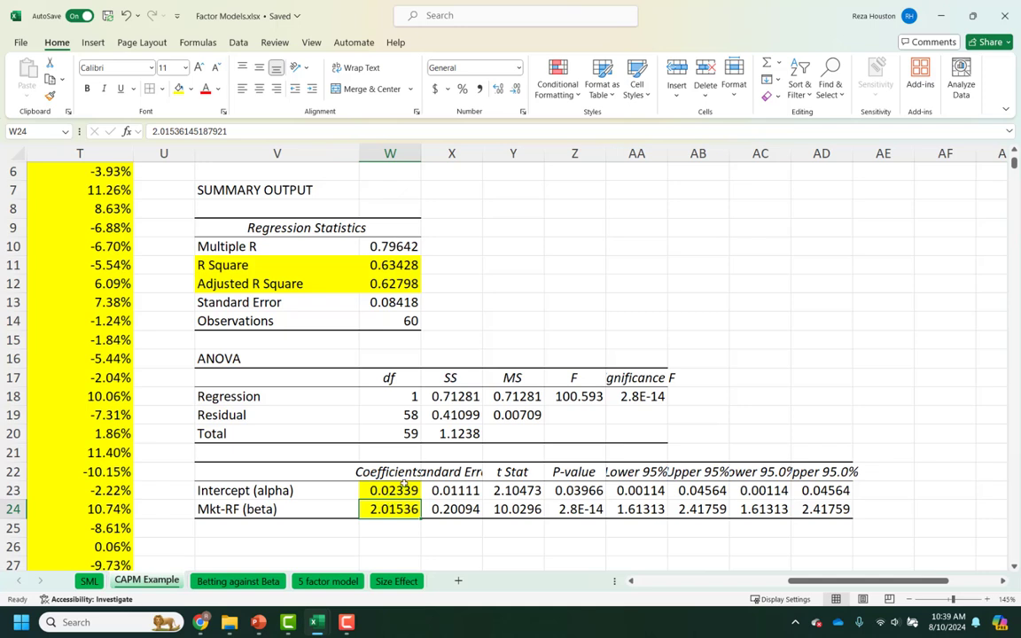
click(403, 492)
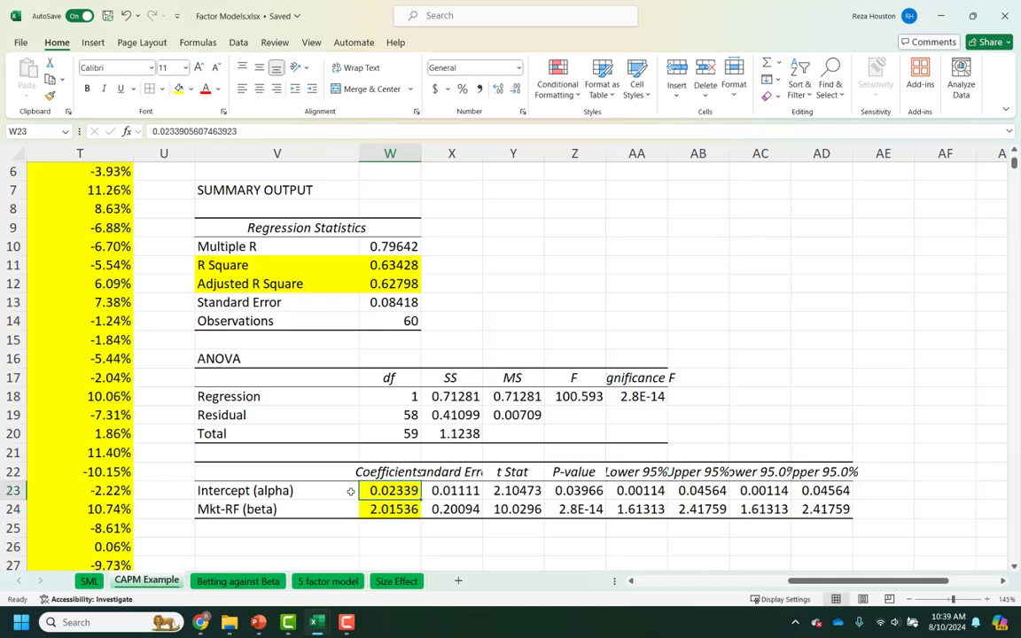
drag(292, 490, 359, 490)
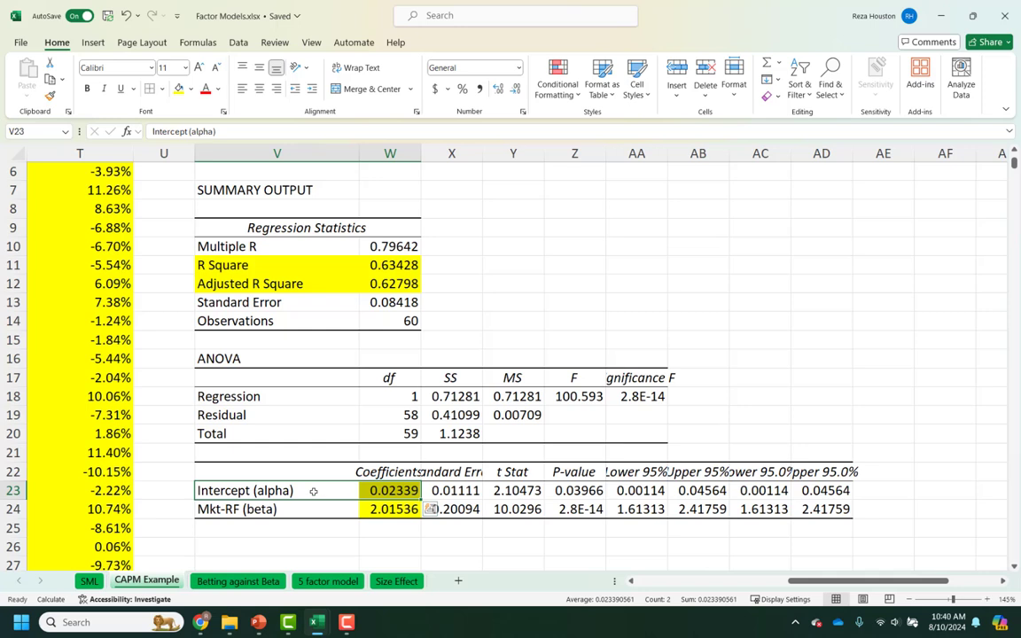
click(378, 490)
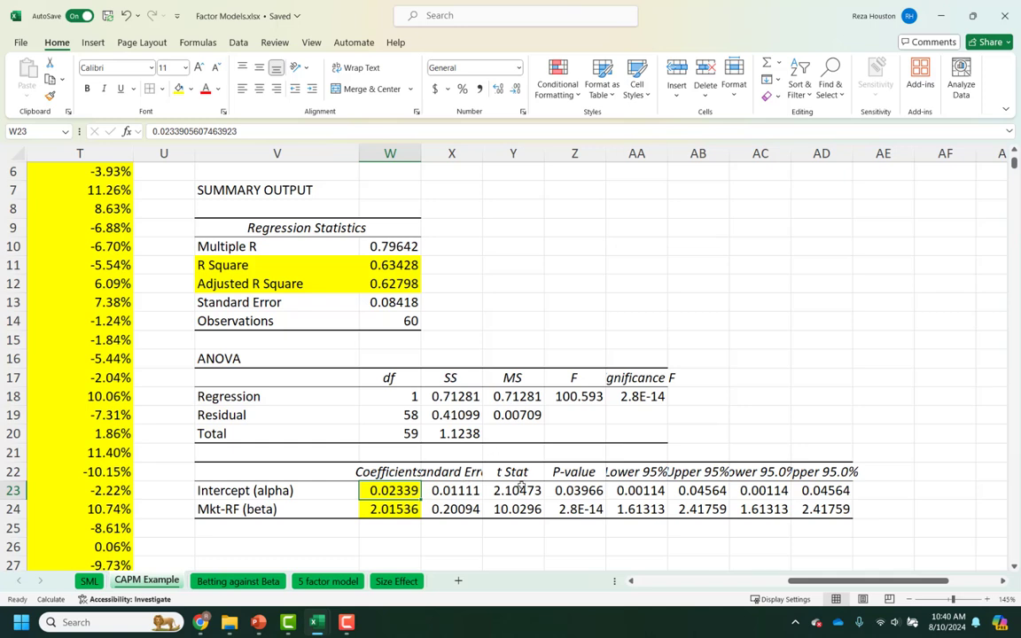
click(248, 509)
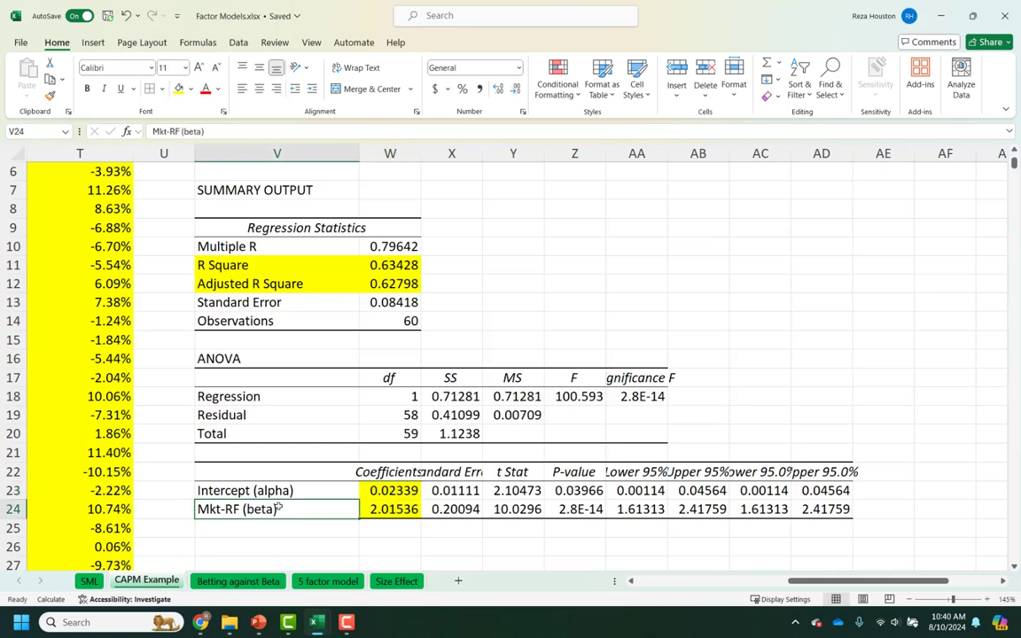
click(364, 509)
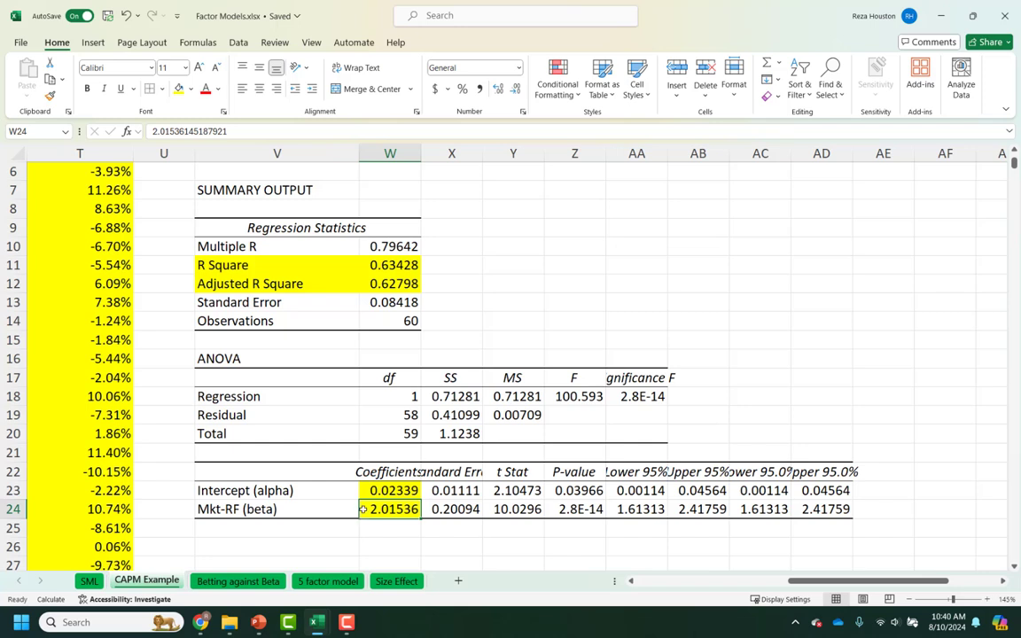
Highlight the beta's P-value in Z24 and its t Stat in Y24 in yellow.
click(552, 509)
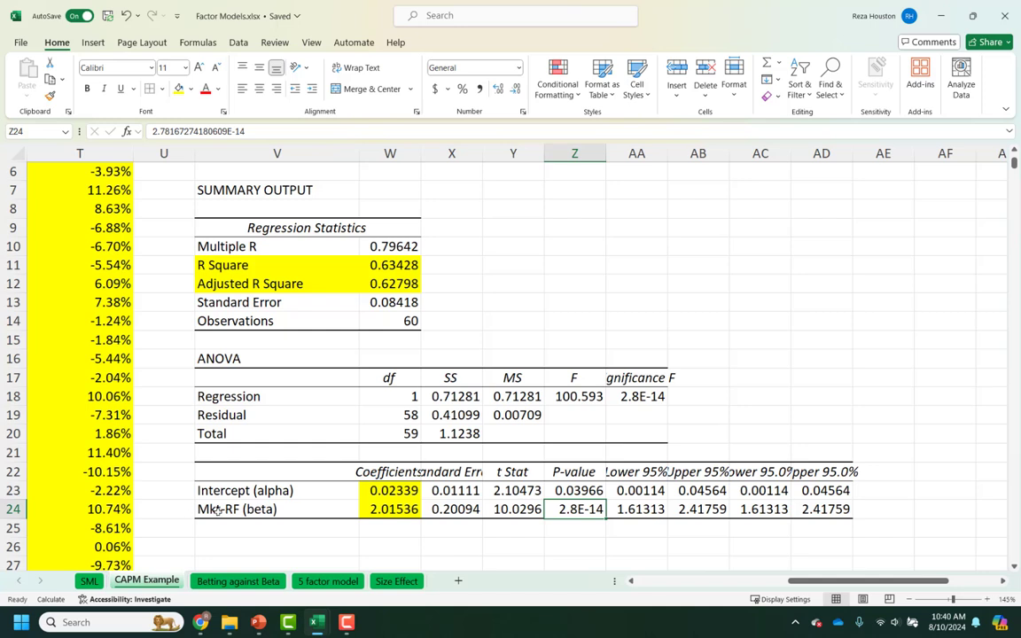
click(178, 89)
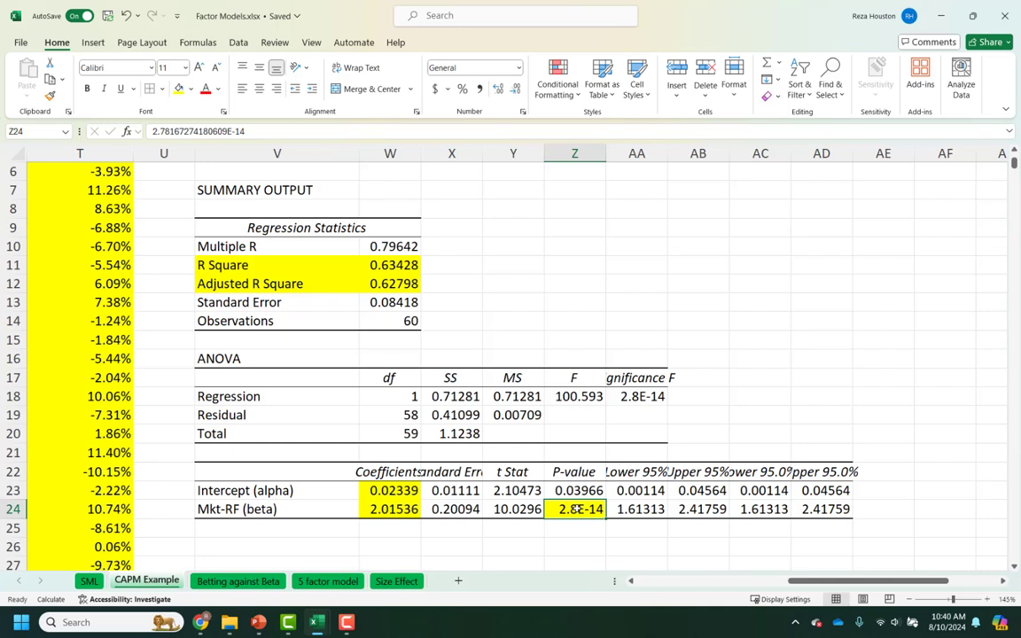
click(536, 509)
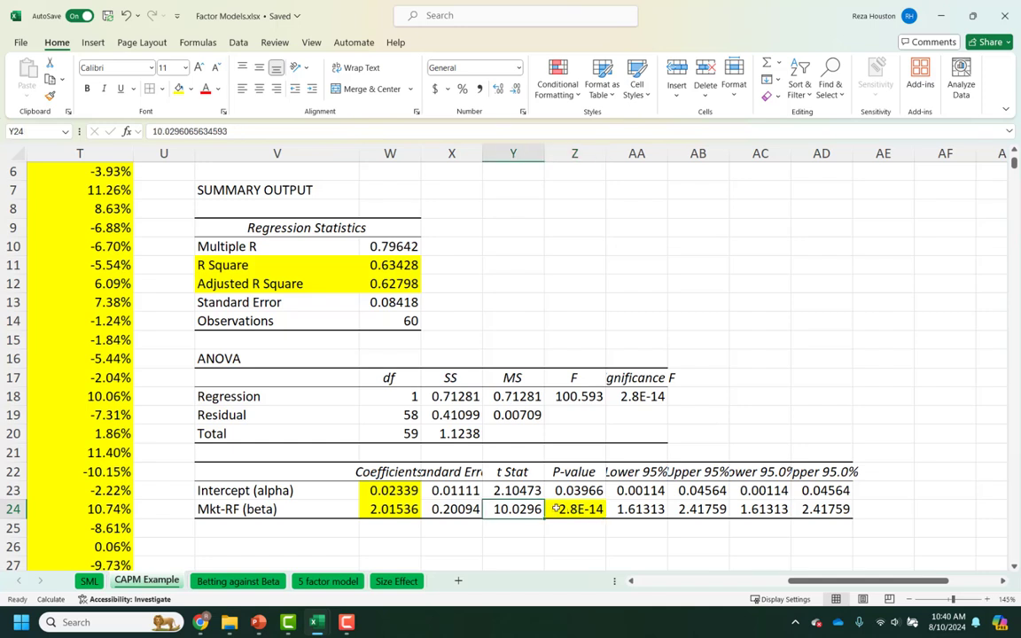
click(556, 509)
click(535, 509)
click(179, 89)
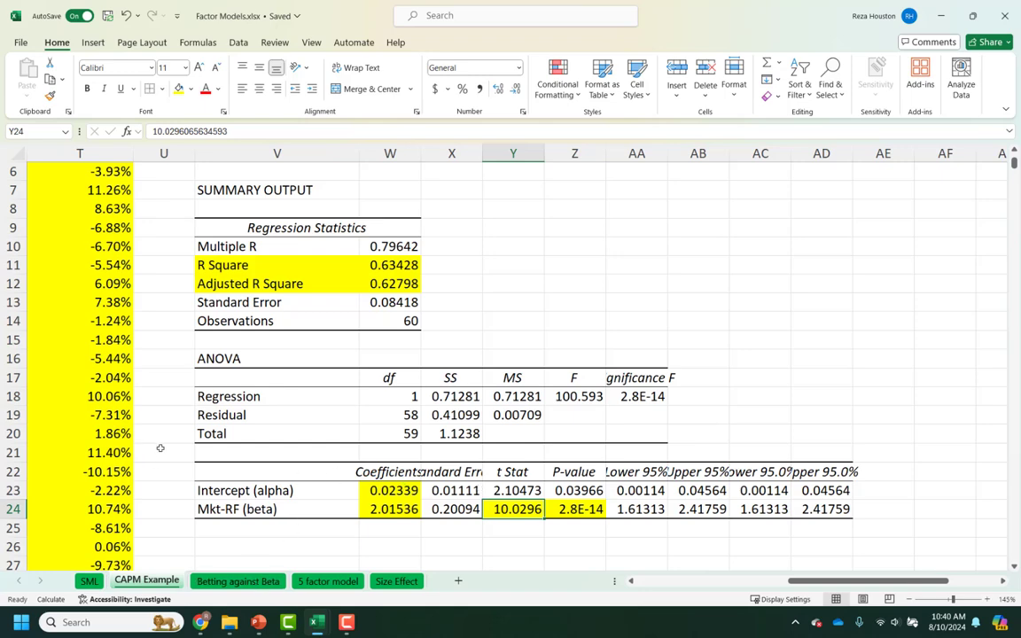
Go back to the top of the data and select the VTWO Excess Ret header in T1.
drag(164, 246, 119, 227)
scroll(393, 171, up, 2)
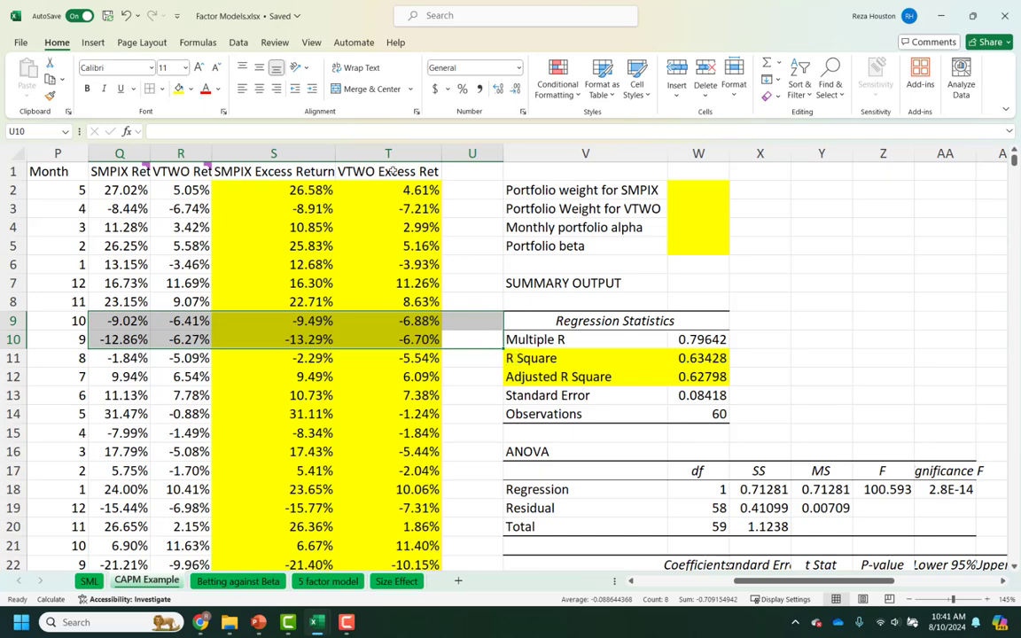
click(381, 177)
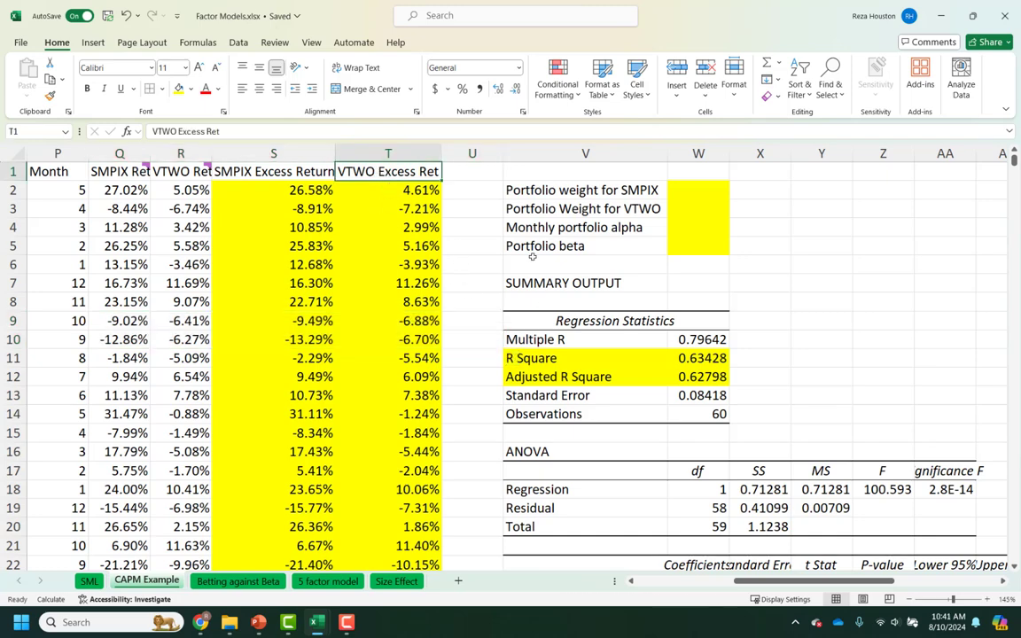
Regress the VTWO excess returns in T1:T61 on I1:I61 with labels and residuals, placing the output at AF9.
click(239, 43)
click(911, 63)
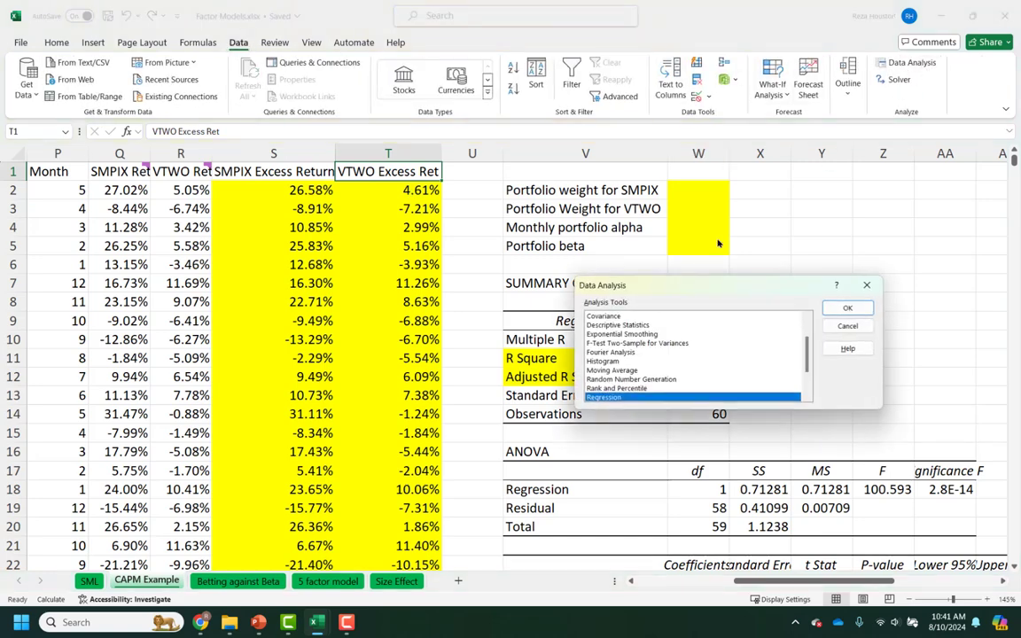
click(848, 308)
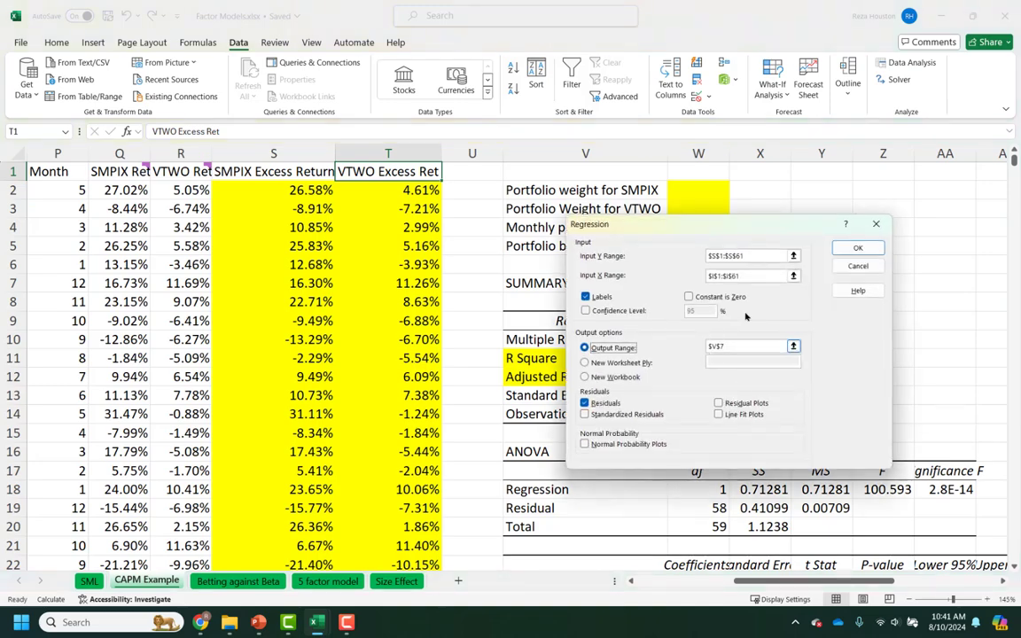
click(369, 204)
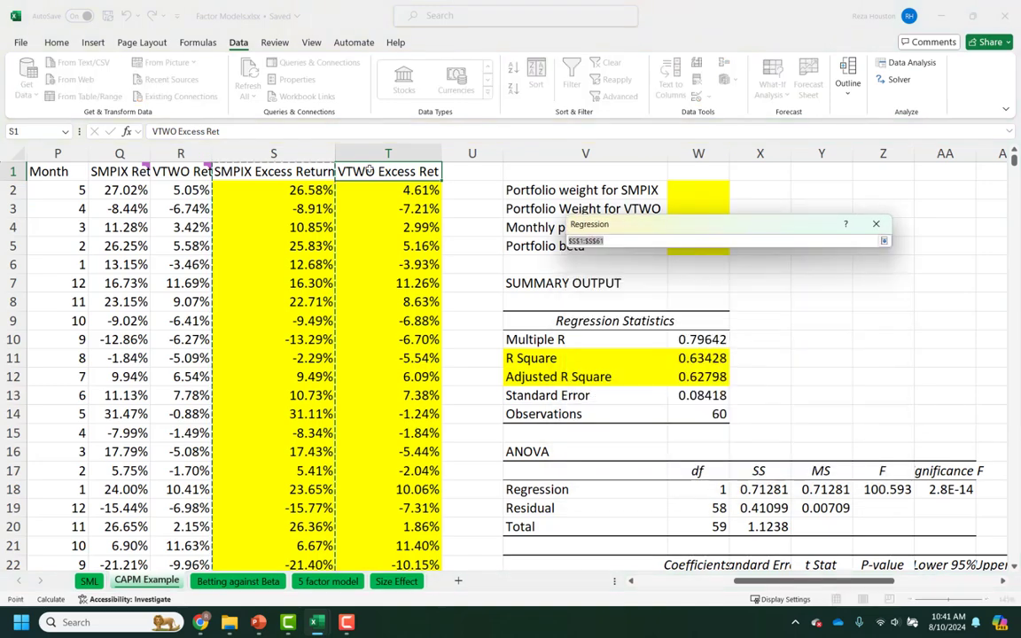
click(369, 171)
drag(369, 172, 386, 271)
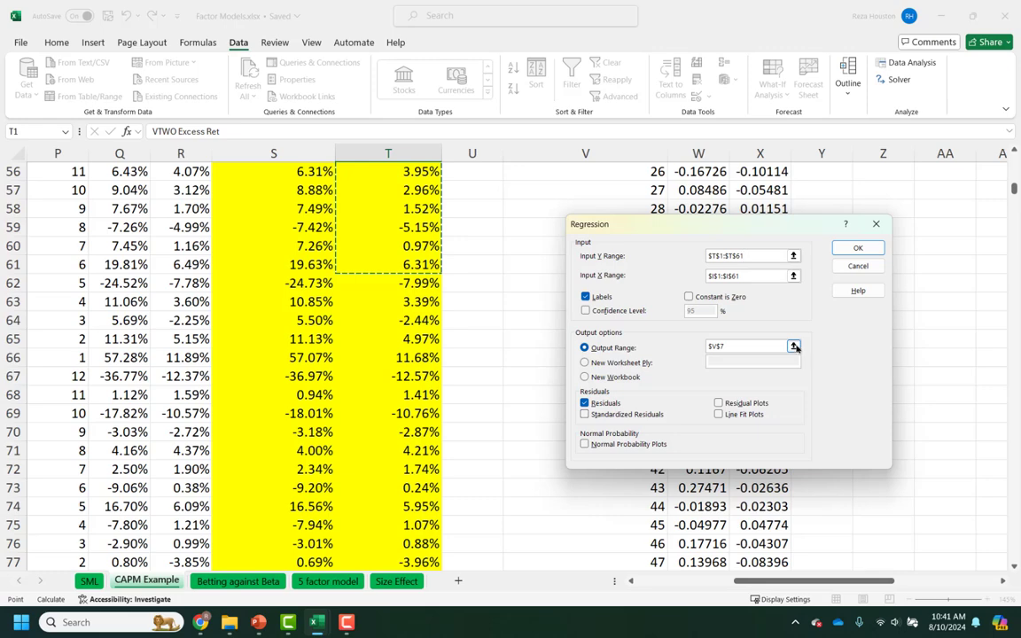
click(795, 347)
drag(851, 311, 798, 319)
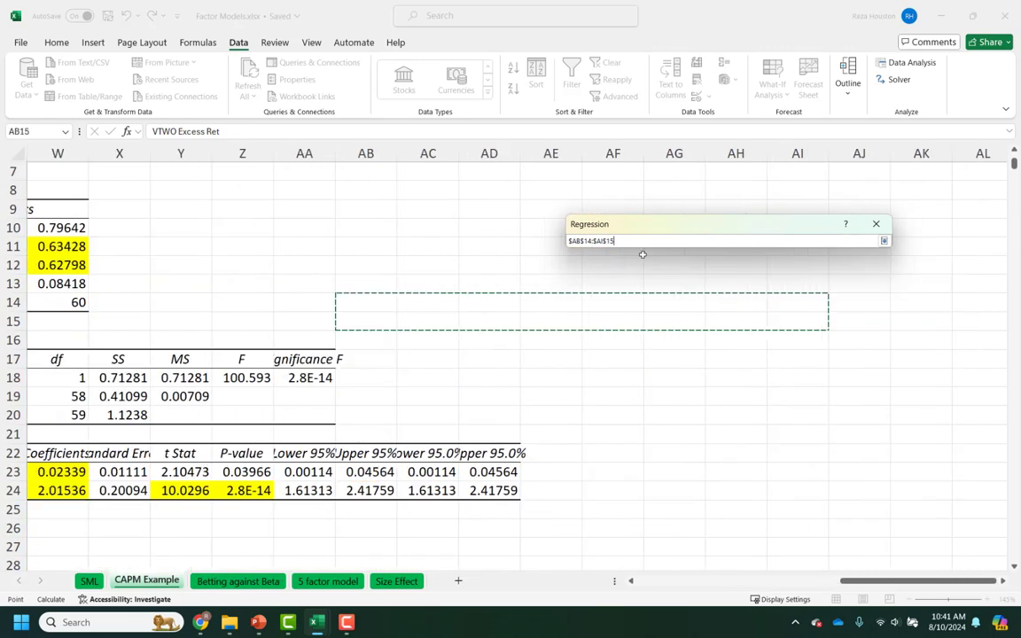
click(602, 204)
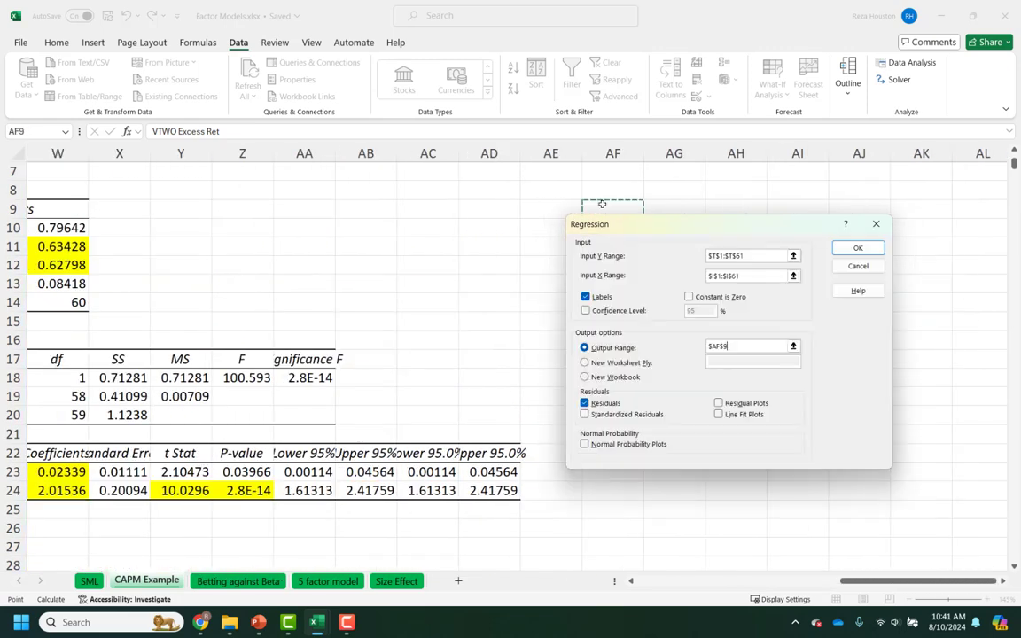
click(858, 248)
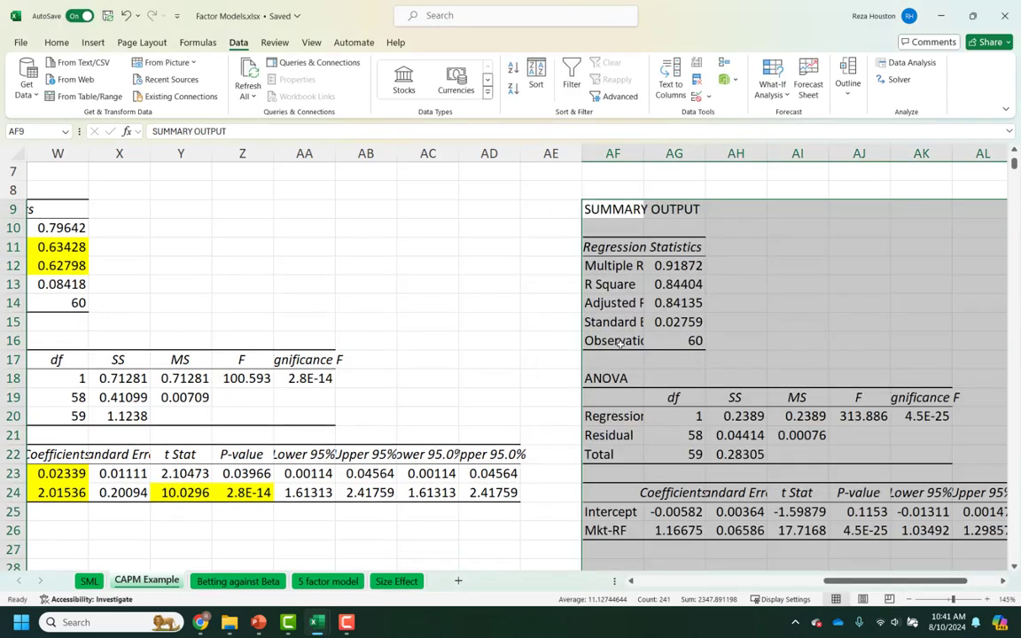
Widen column AF and relabel the VTWO regression's coefficient rows as "Intercept (alpha)" in AF25 and "Mkt-RF (beta)" in AF26.
drag(645, 154, 736, 153)
double_click(672, 514)
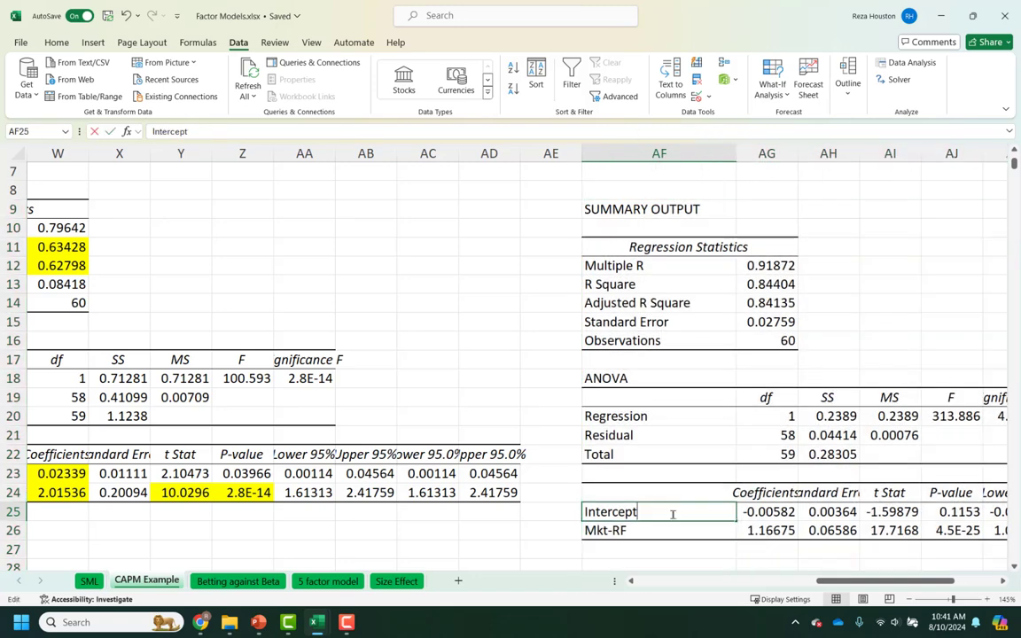
text((alpha))
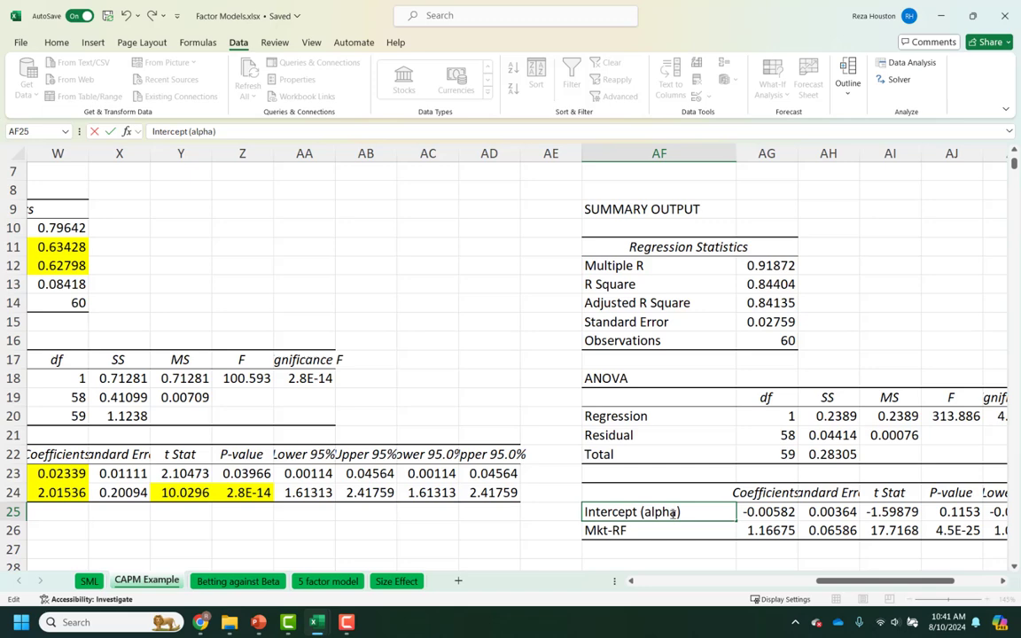
key(Return)
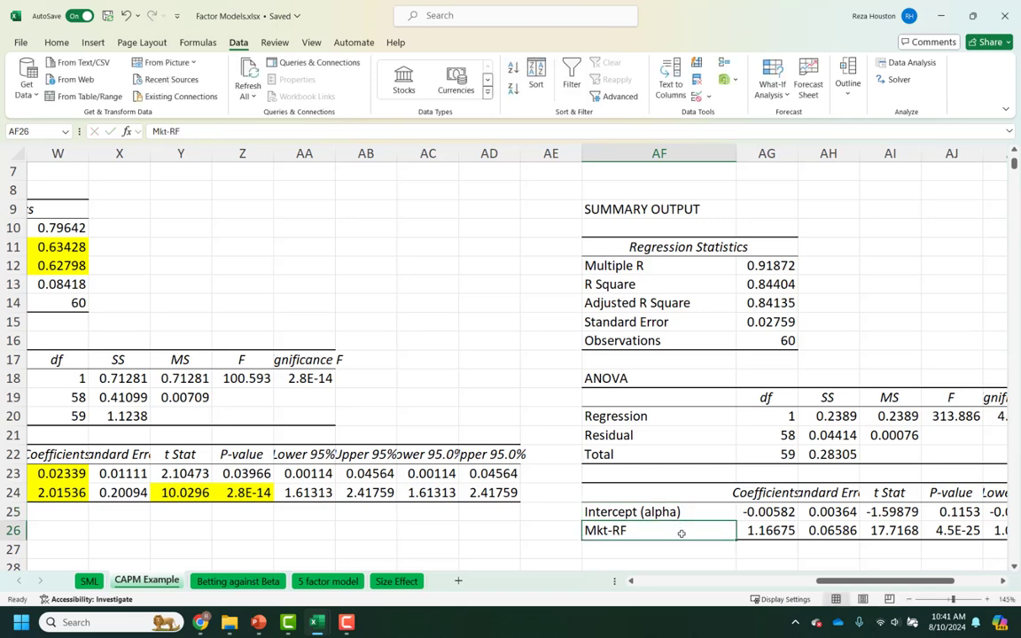
double_click(680, 533)
text((beta)
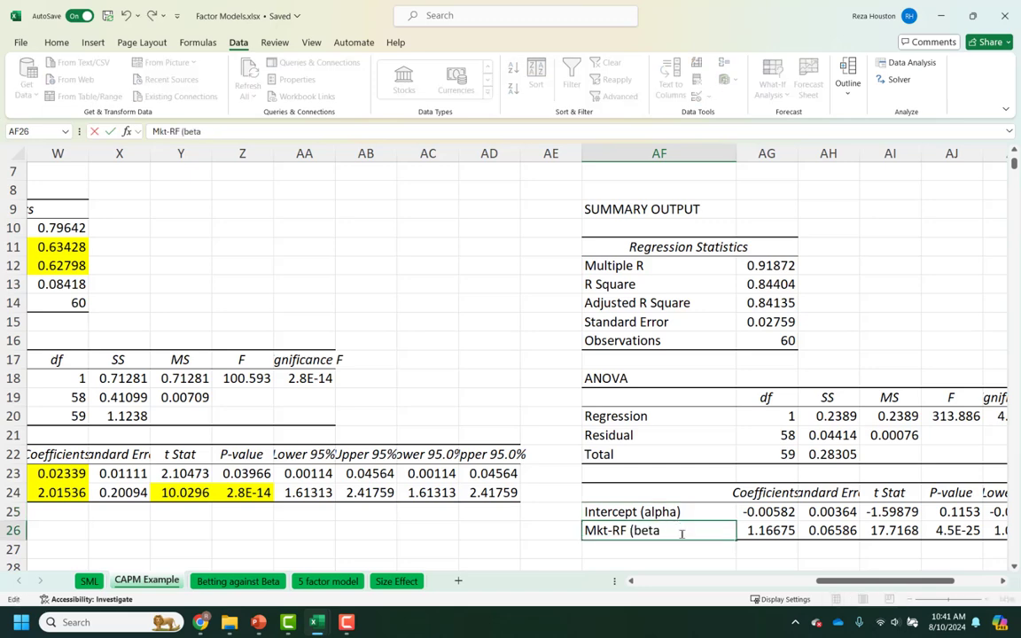
text())
key(Return)
Highlight the VTWO alpha and beta coefficients in AG25:AG26 in yellow.
click(747, 519)
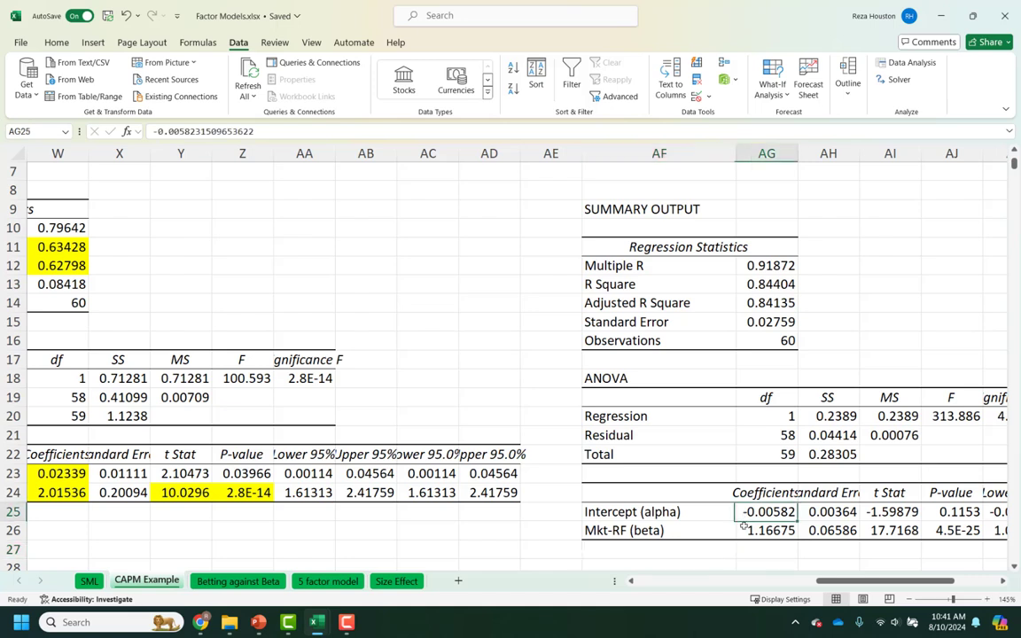
drag(745, 525, 752, 532)
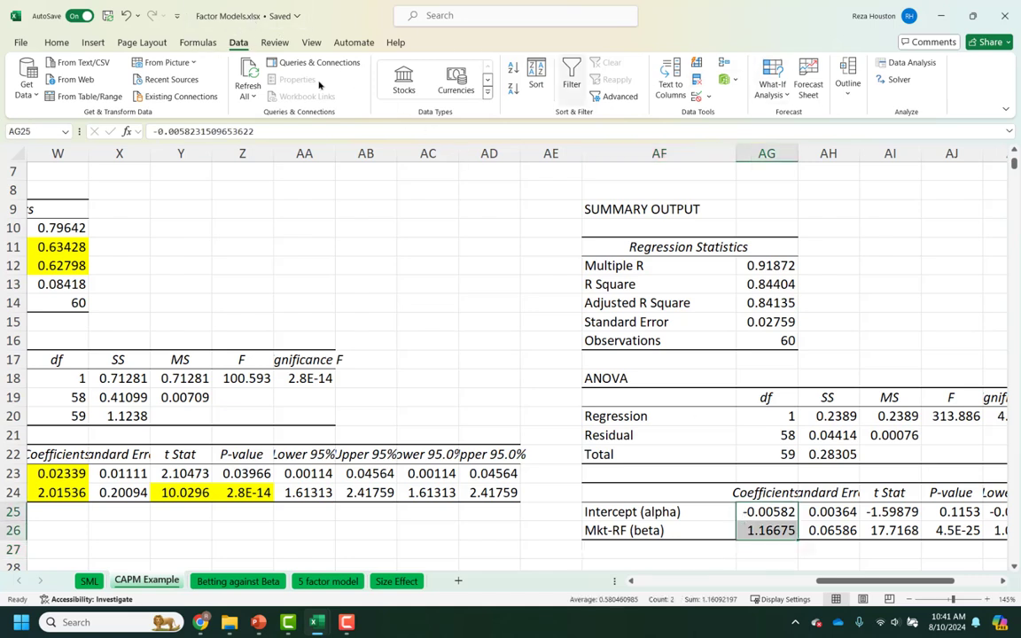
click(57, 43)
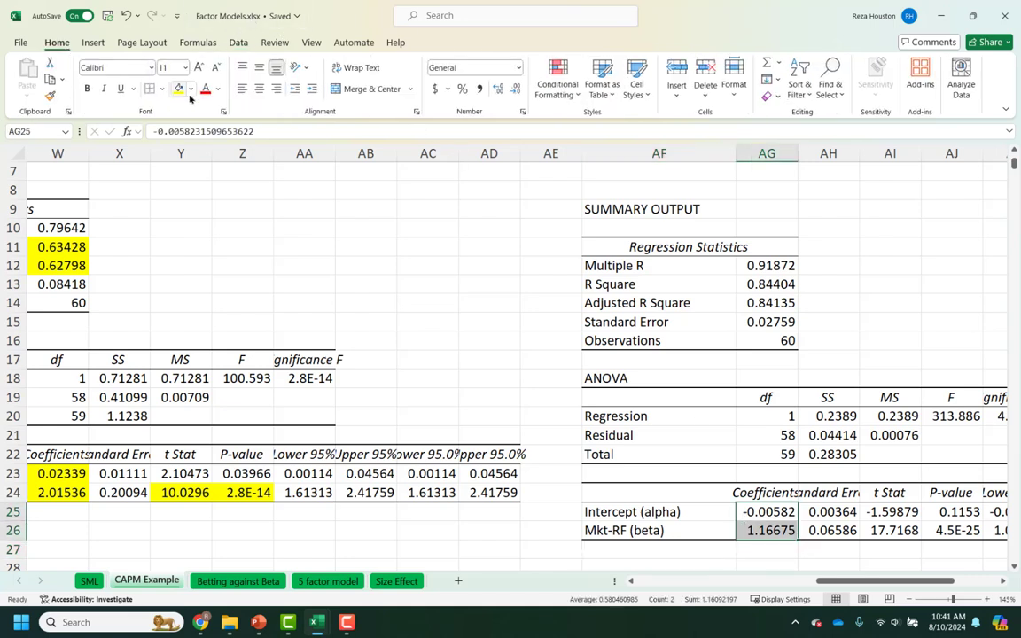
click(177, 89)
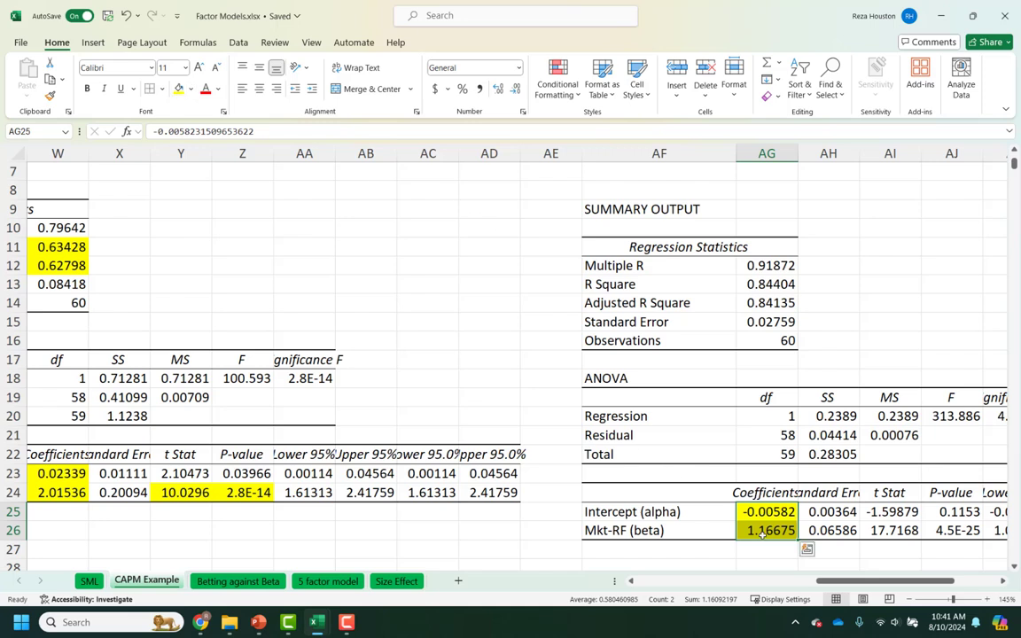
click(758, 511)
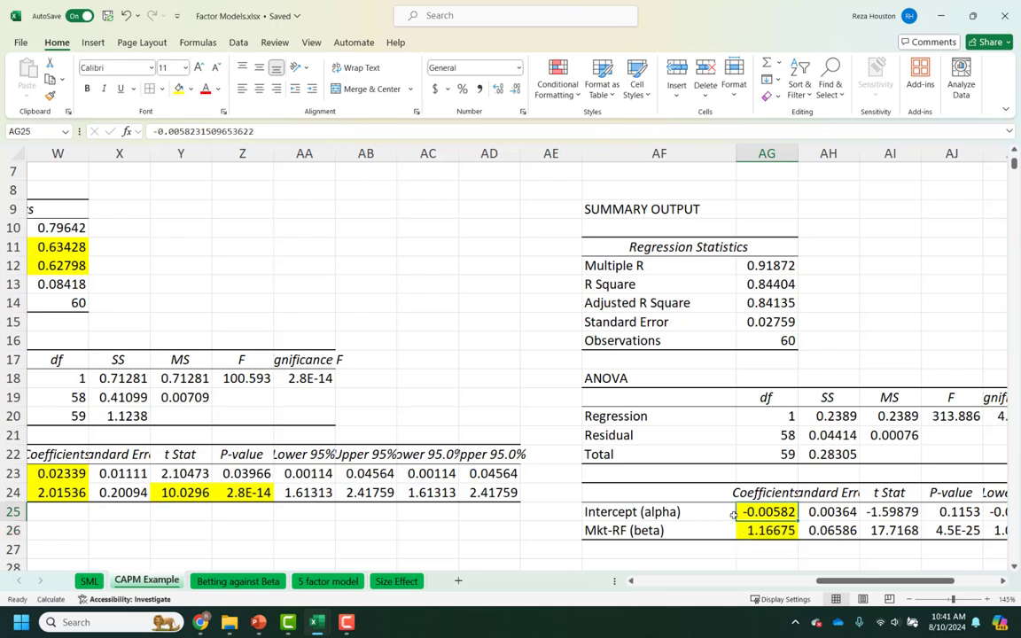
Enter portfolio weights of 75% for SMPIX in W2 and 25% for VTWO in W3.
drag(887, 583, 907, 586)
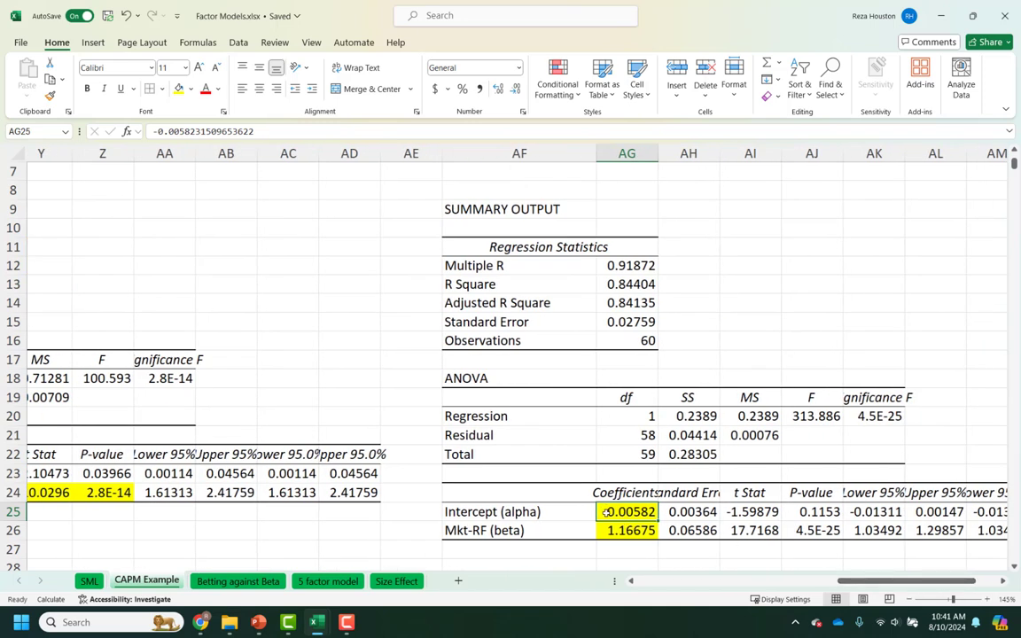
key(ctrl+c)
drag(288, 330, 30, 317)
scroll(601, 261, up, 2)
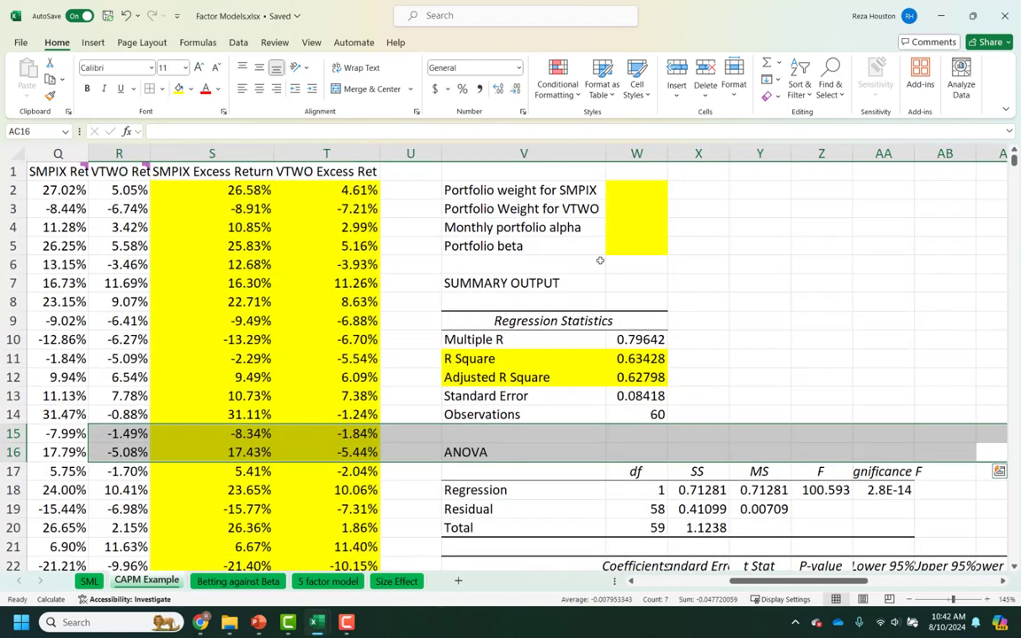
click(634, 187)
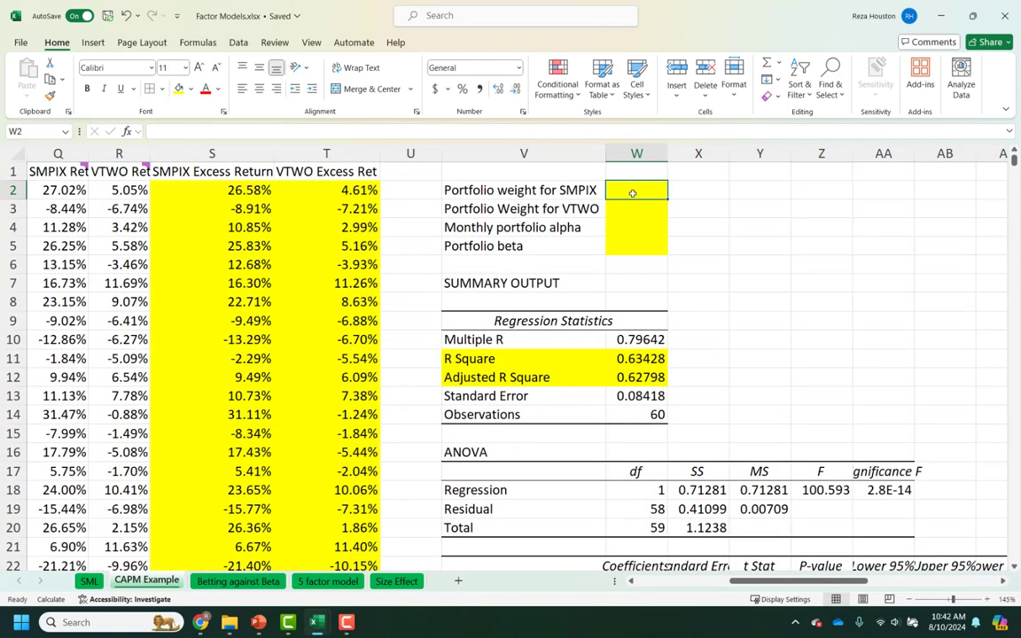
drag(523, 190, 540, 246)
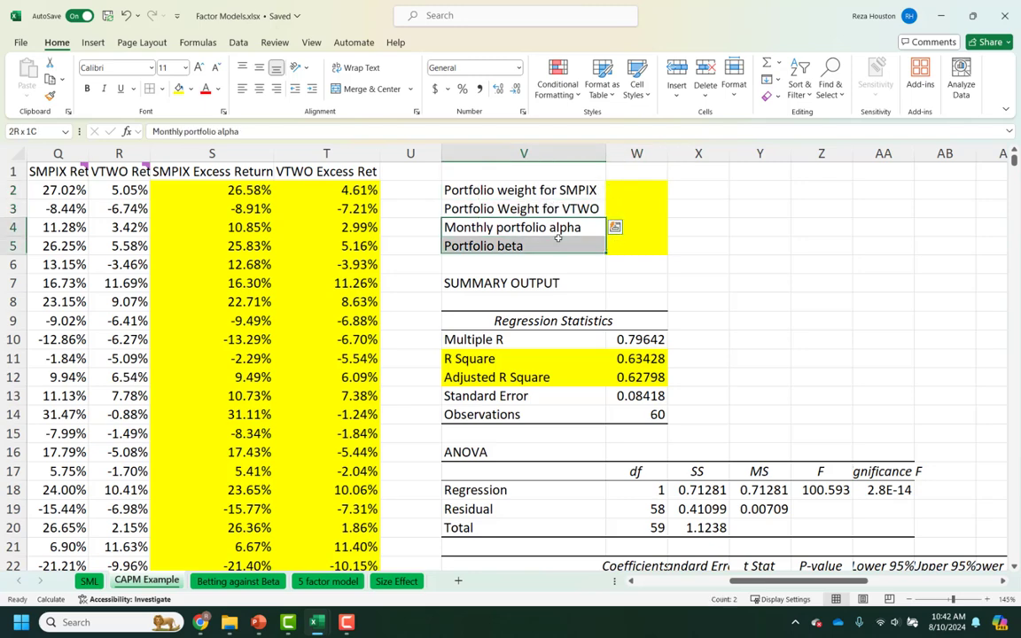
click(645, 193)
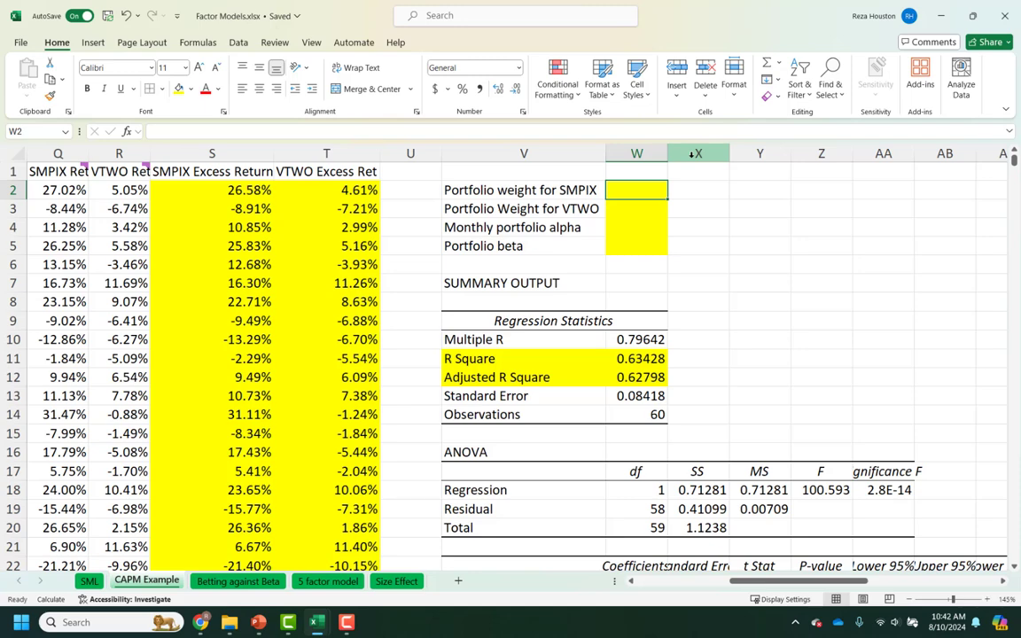
text(75%)
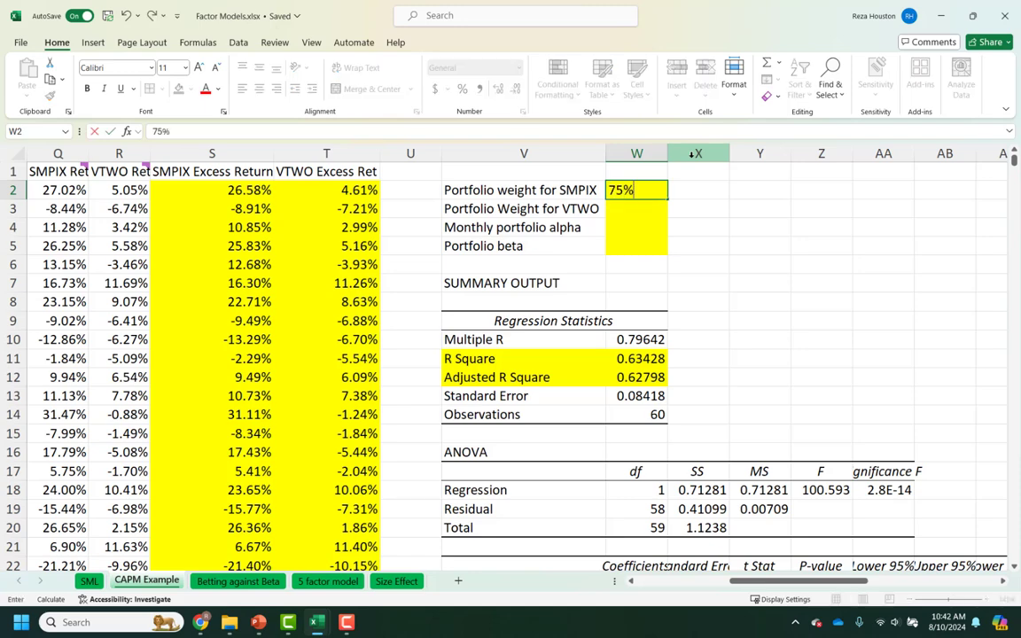
key(Return)
text(25%)
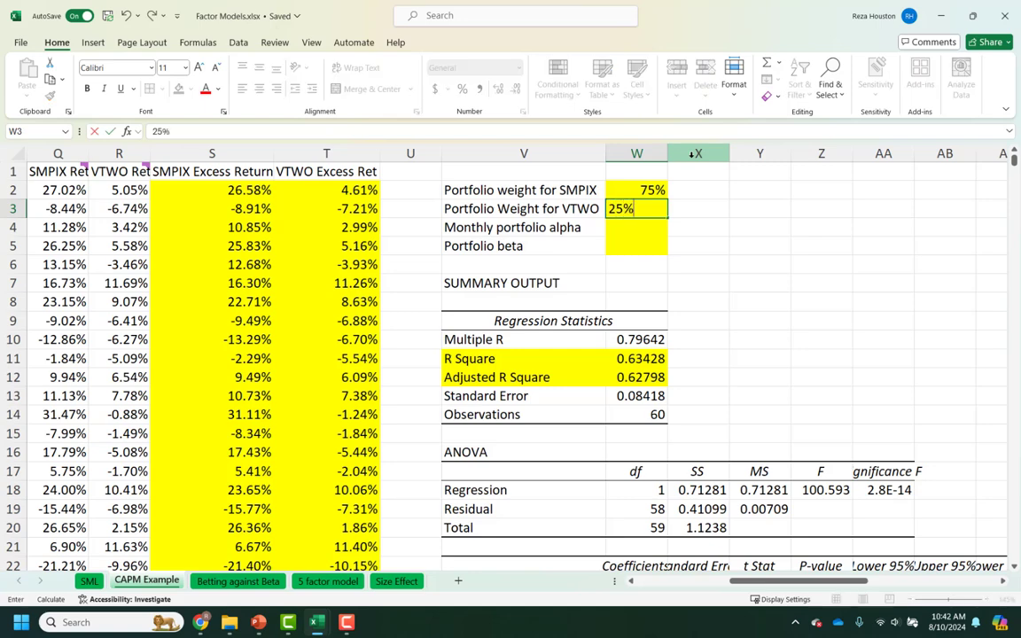
key(Return)
Calculate the monthly portfolio alpha in W4 as the weighted sum of both fund alphas, =(W2*W23)+(W3*AG25).
text(=()
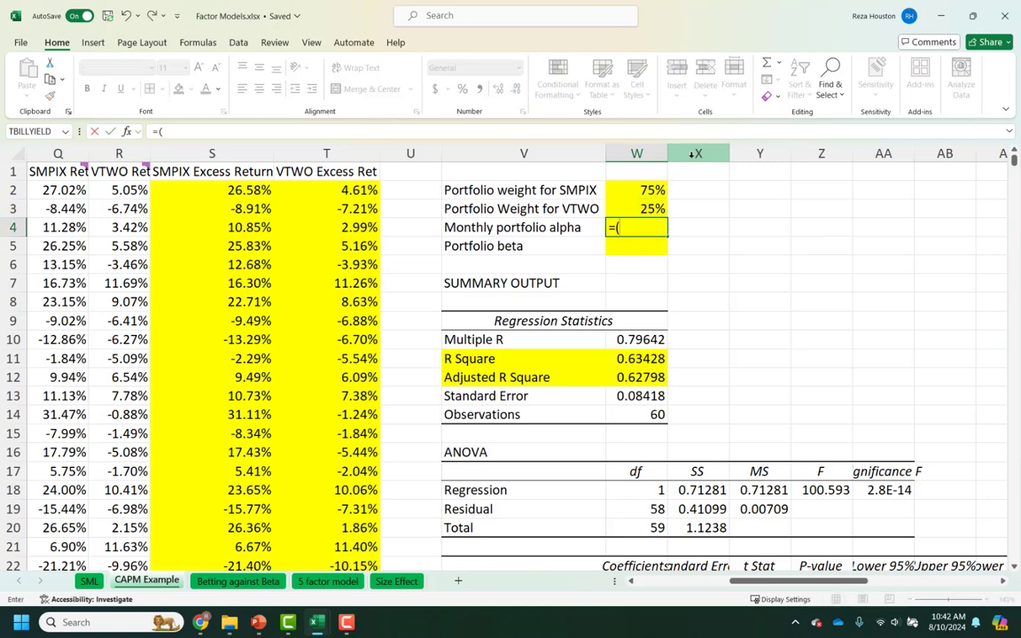
click(634, 190)
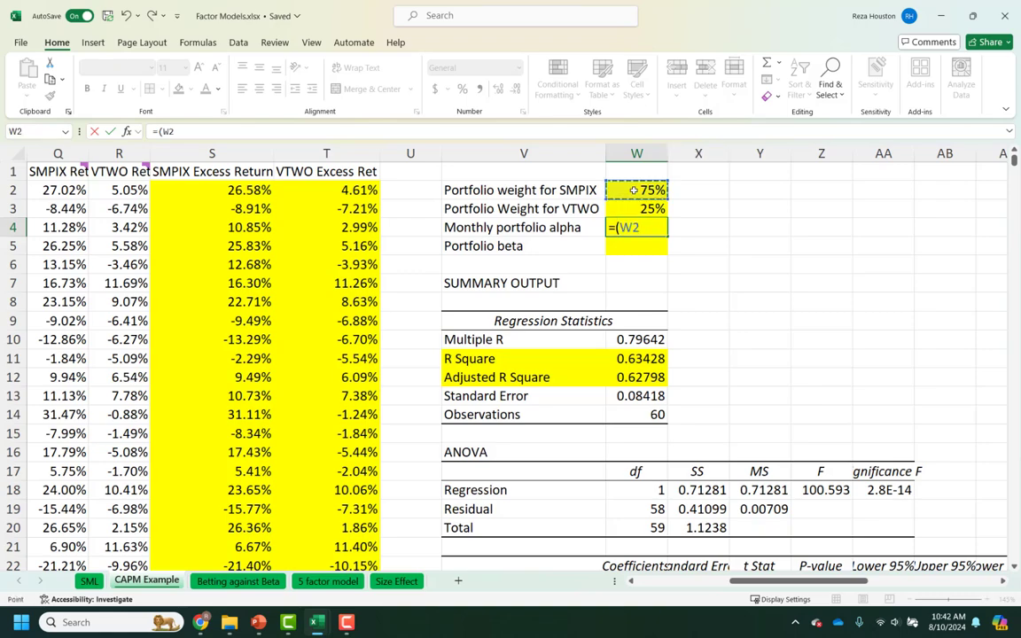
text(*)
scroll(585, 239, down, 7)
scroll(621, 310, up, 2)
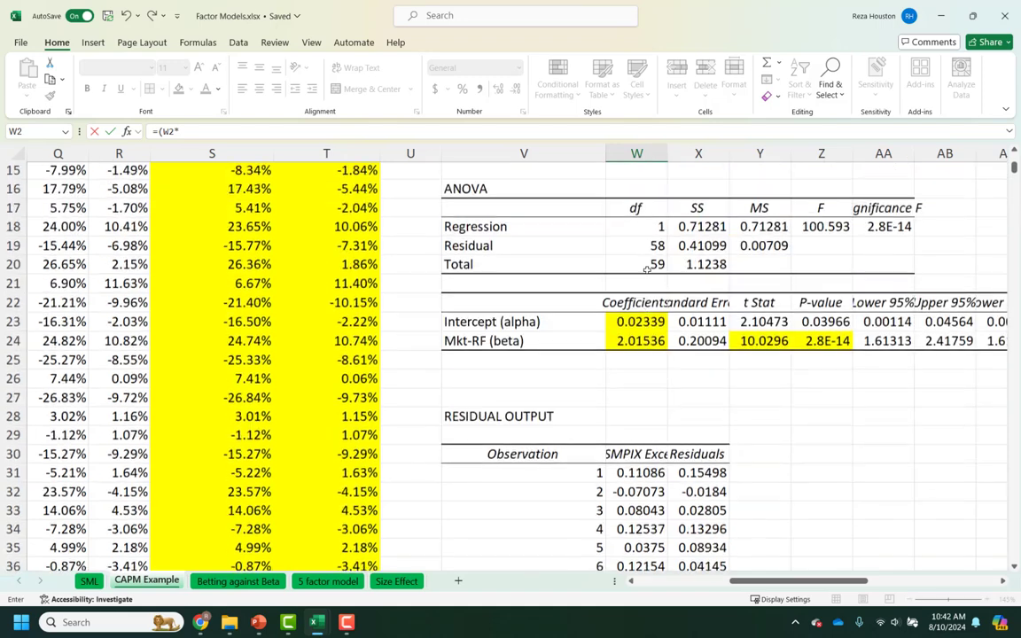
click(645, 326)
text()+()
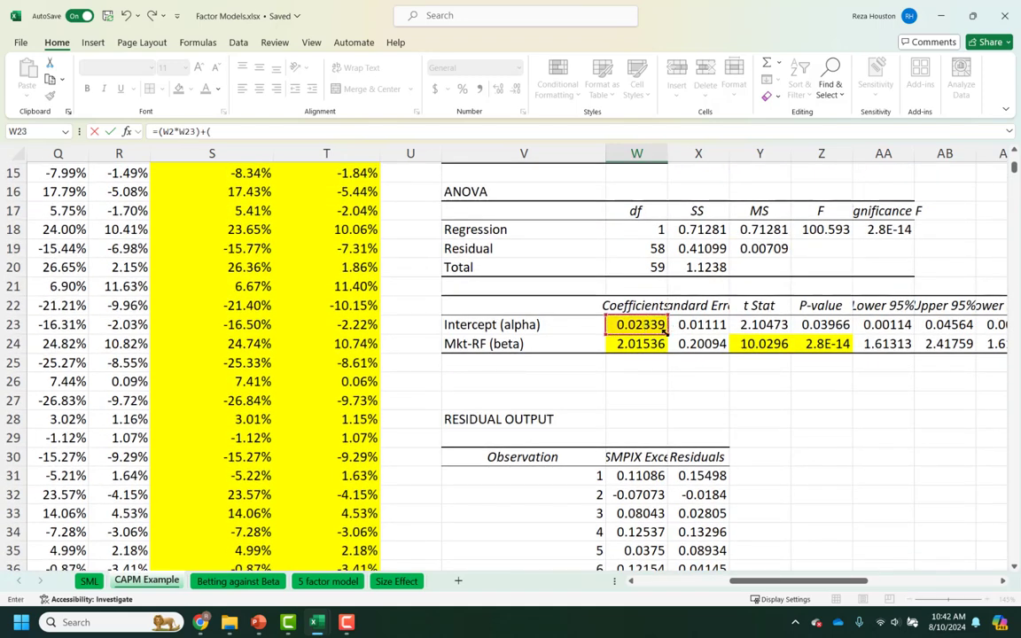
scroll(660, 293, up, 5)
click(636, 209)
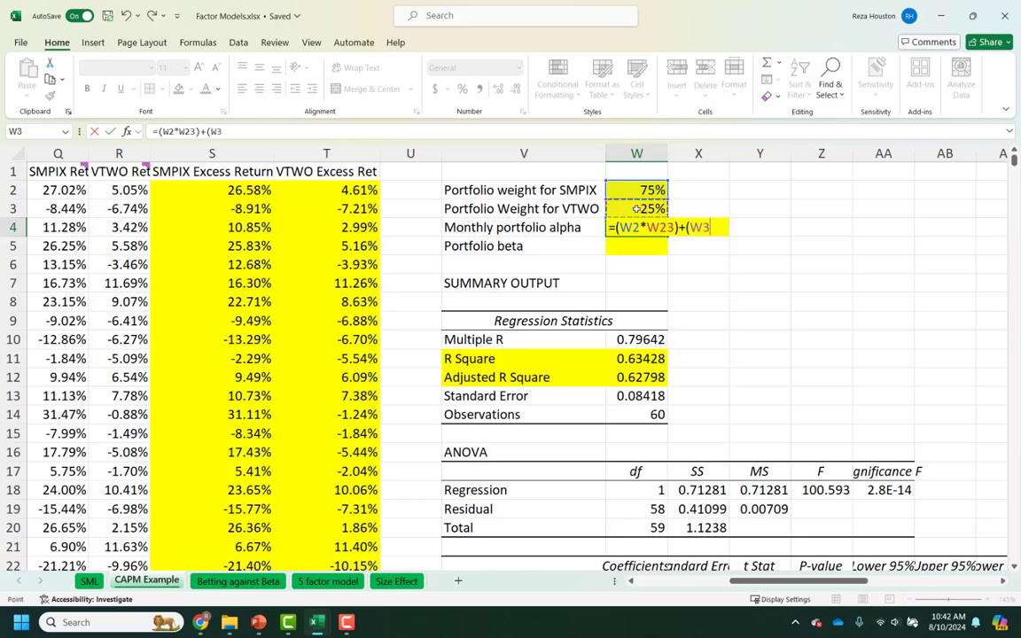
text(*)
drag(883, 509, 829, 509)
scroll(625, 337, down, 9)
scroll(687, 320, up, 5)
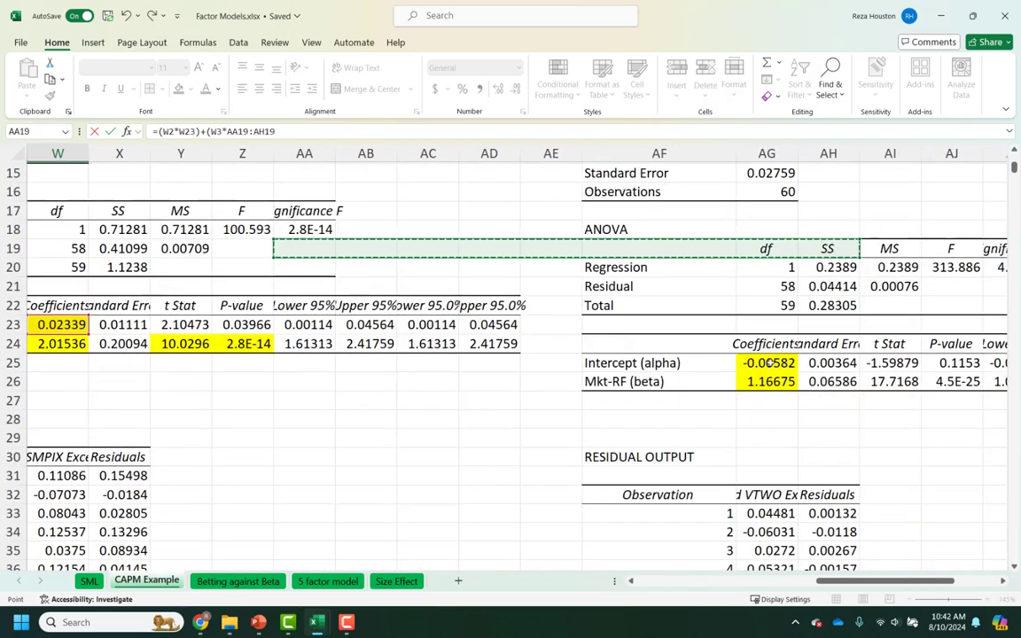
click(770, 364)
text())
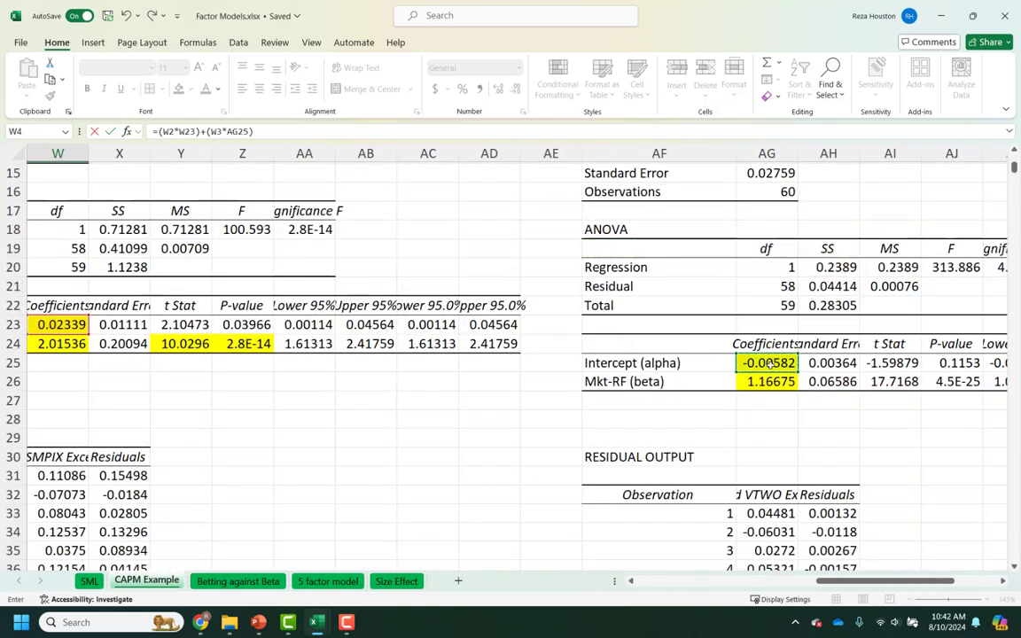
key(Return)
Format the monthly portfolio alpha in W4 as a percentage with two decimal places.
drag(390, 249, 171, 190)
scroll(369, 314, up, 1)
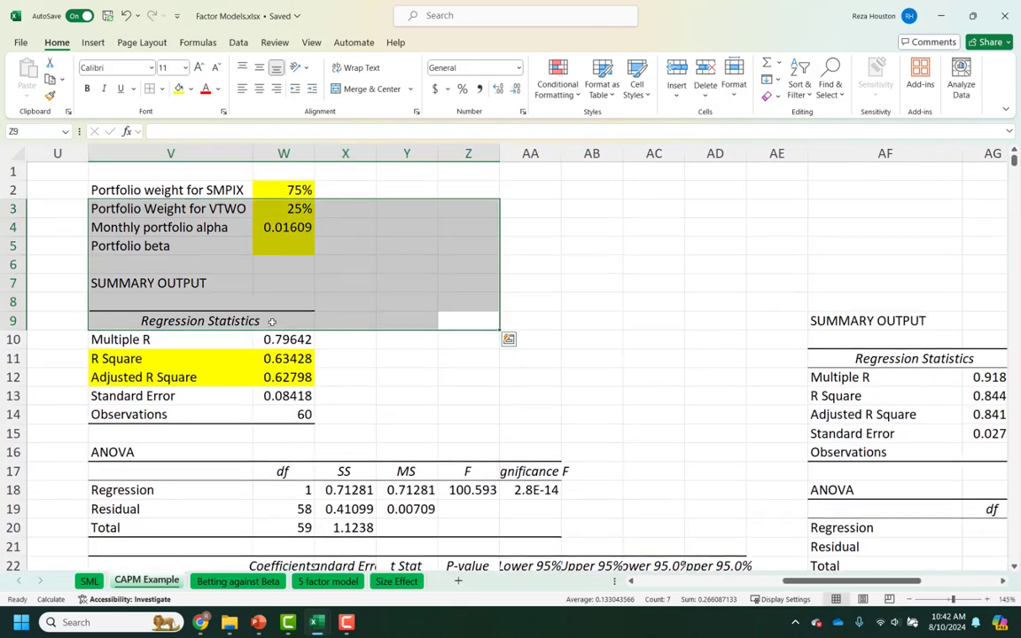
click(284, 227)
click(462, 88)
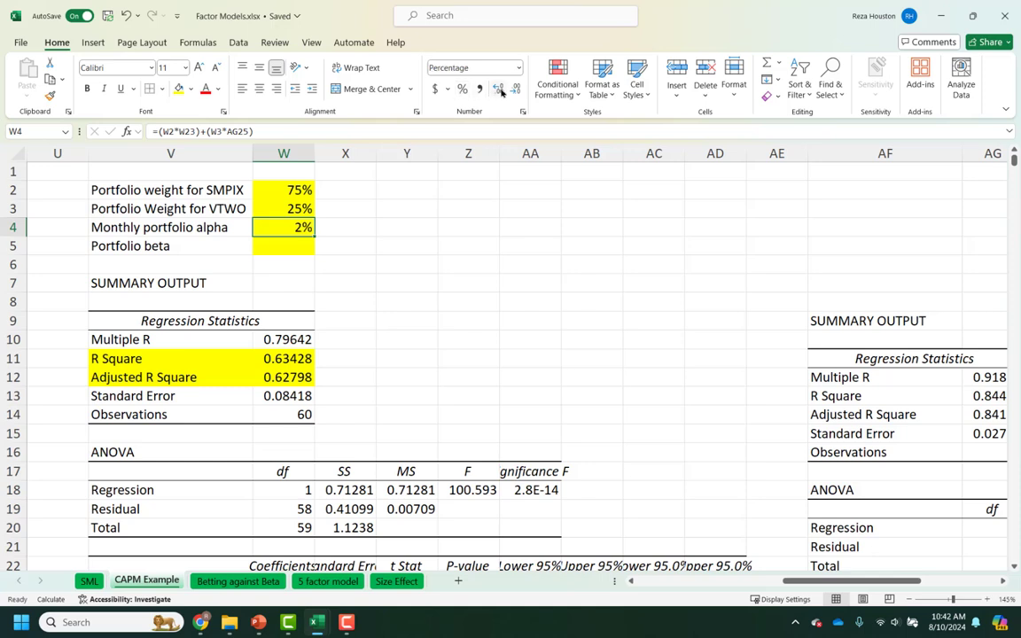
click(498, 89)
click(498, 90)
Calculate the portfolio beta in W5 as the weighted sum of both fund betas, =(W2*W24)+(W3*AG26).
click(289, 244)
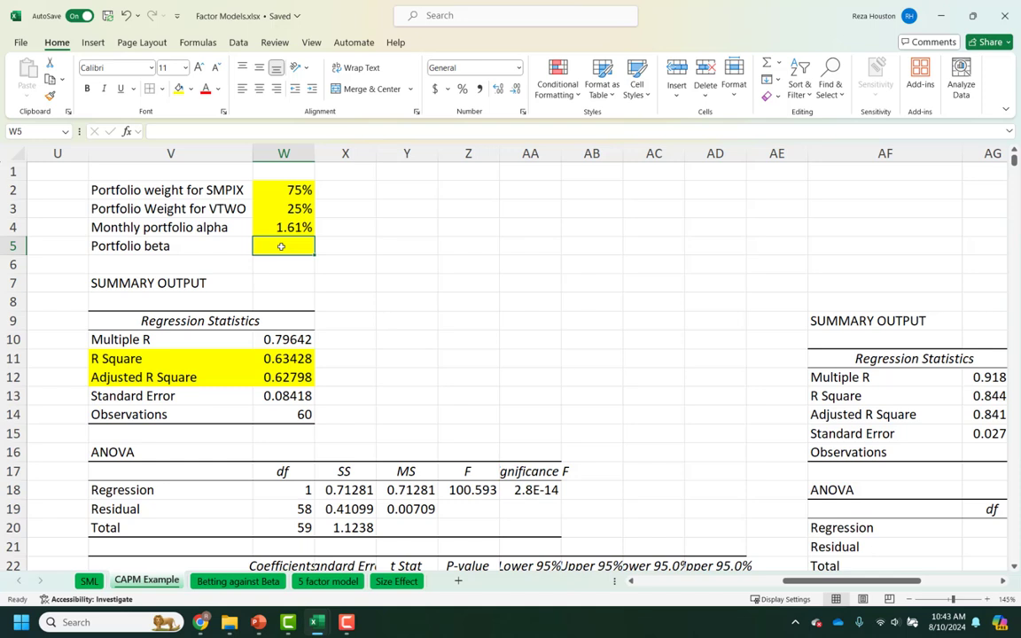
text(=()
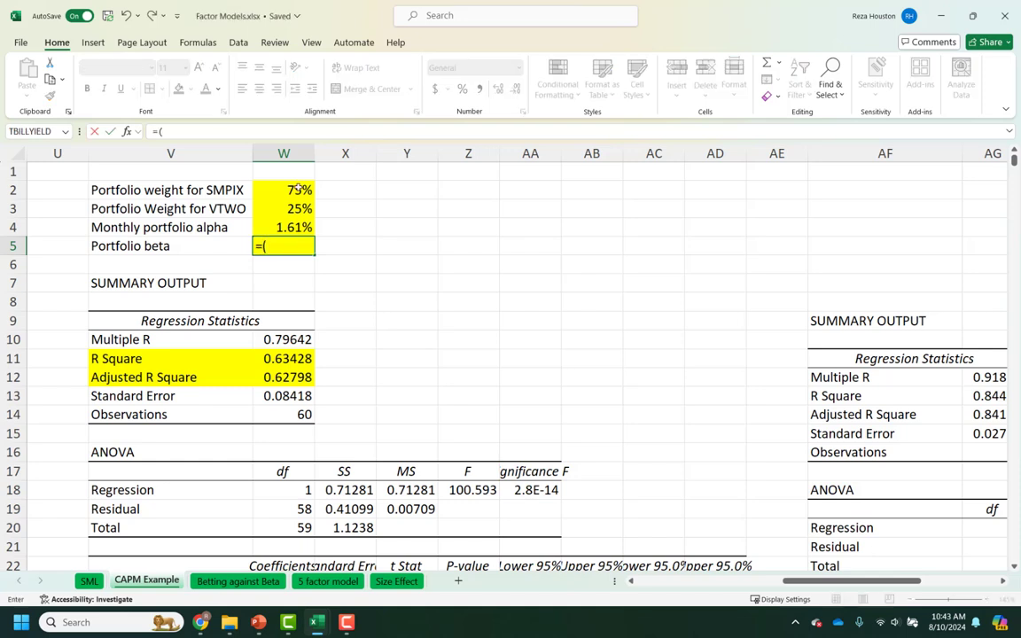
click(298, 188)
text(*)
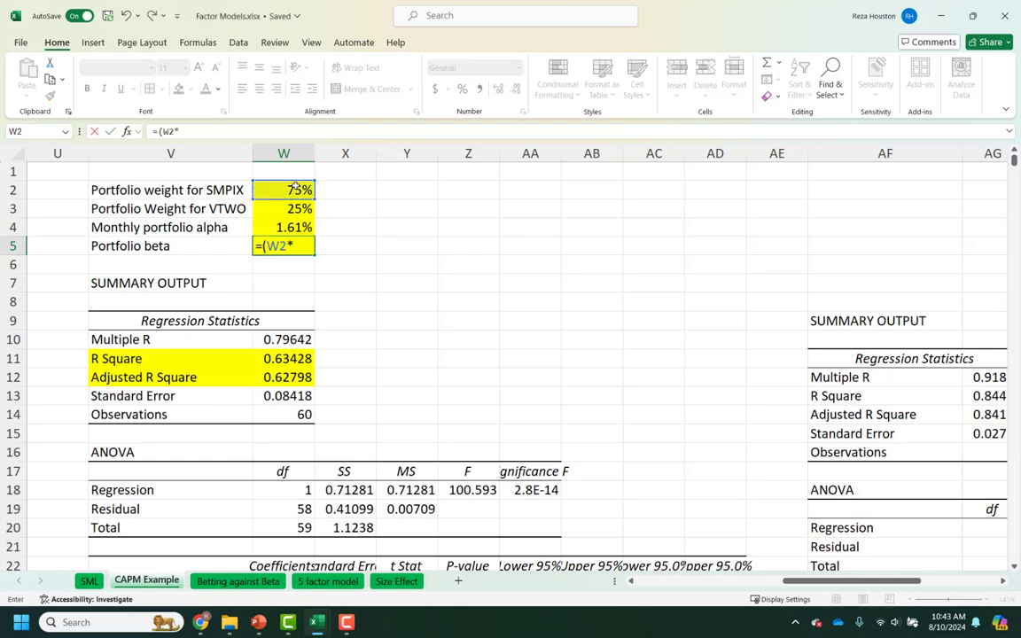
scroll(346, 412, down, 7)
click(263, 217)
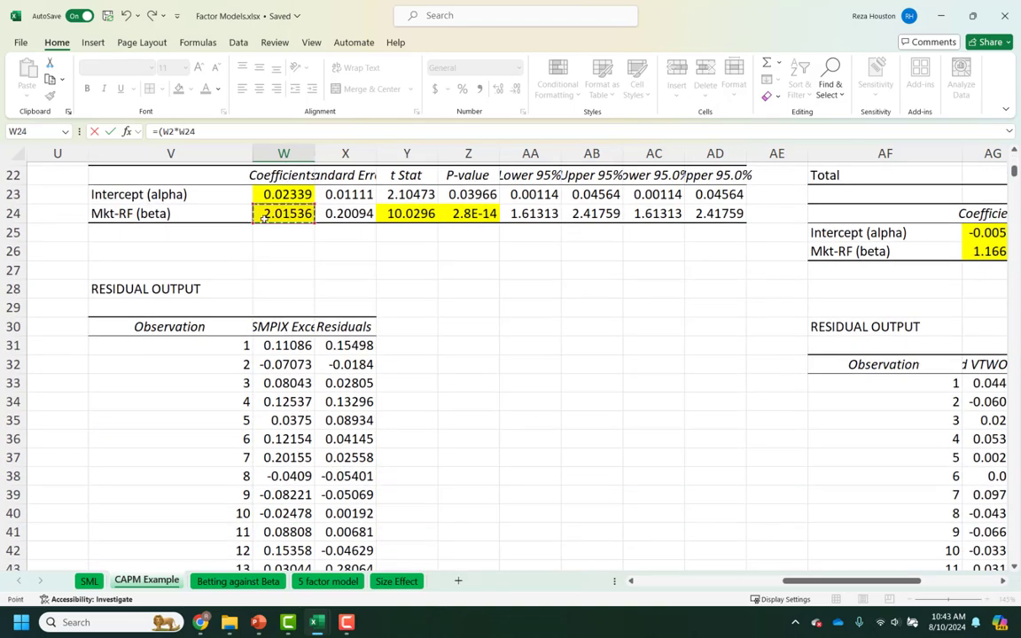
text()+()
scroll(264, 217, up, 7)
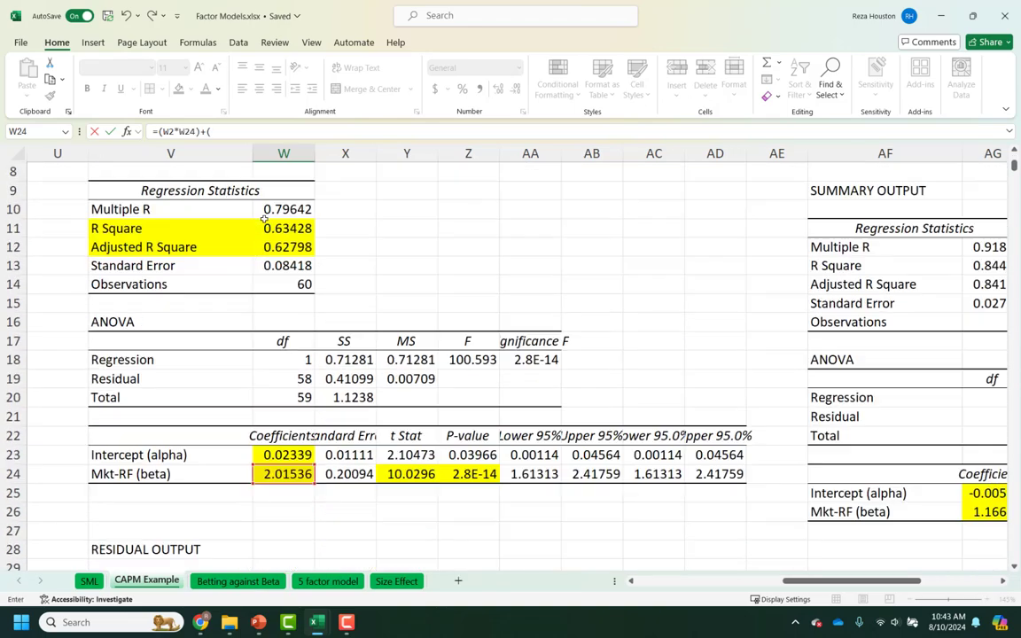
click(284, 210)
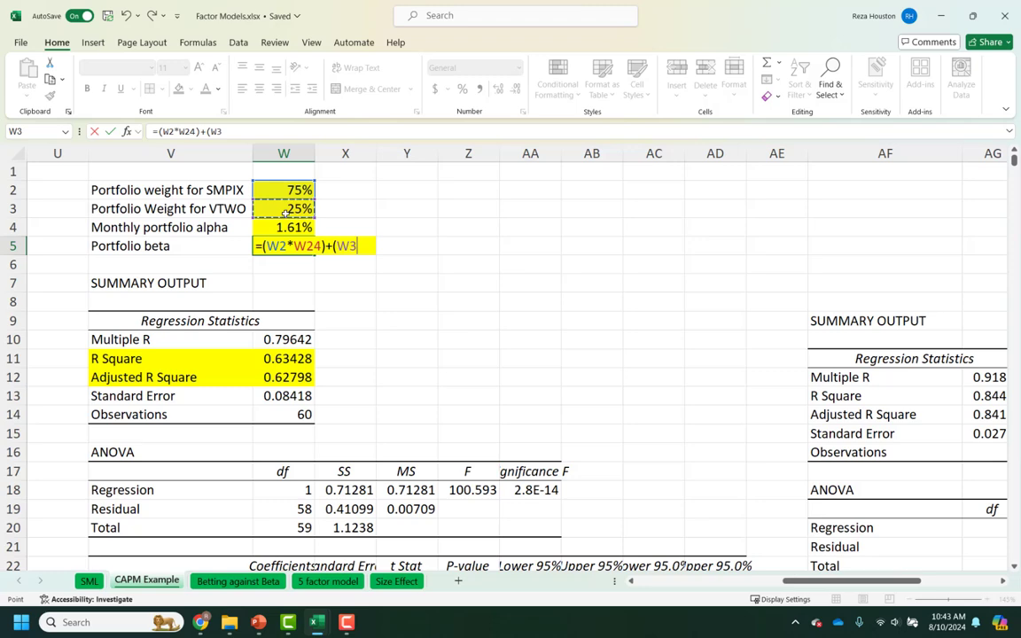
text(*)
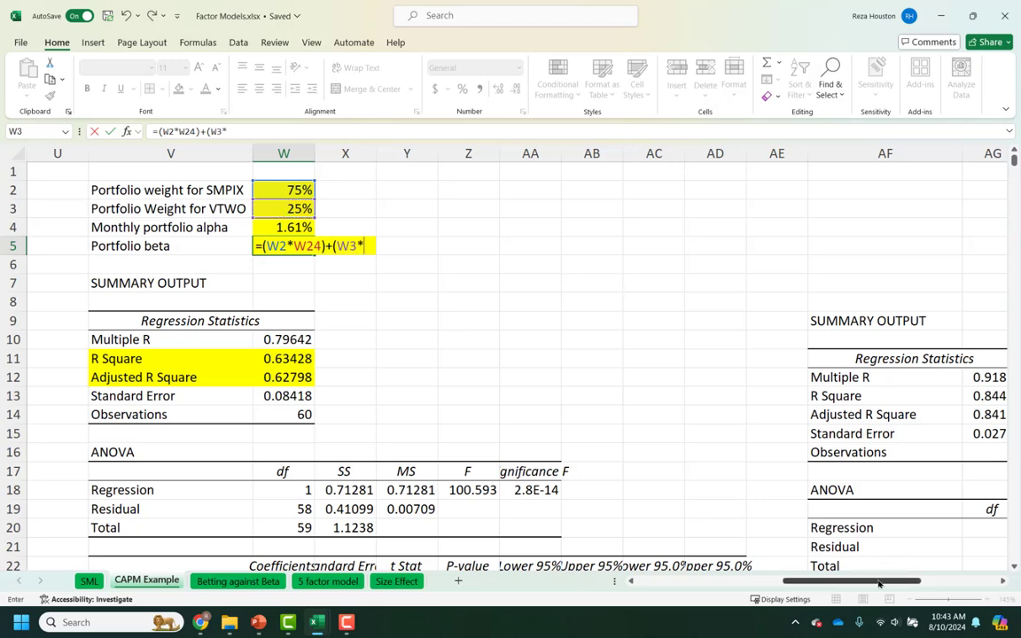
scroll(798, 497, right, 3)
scroll(816, 456, down, 7)
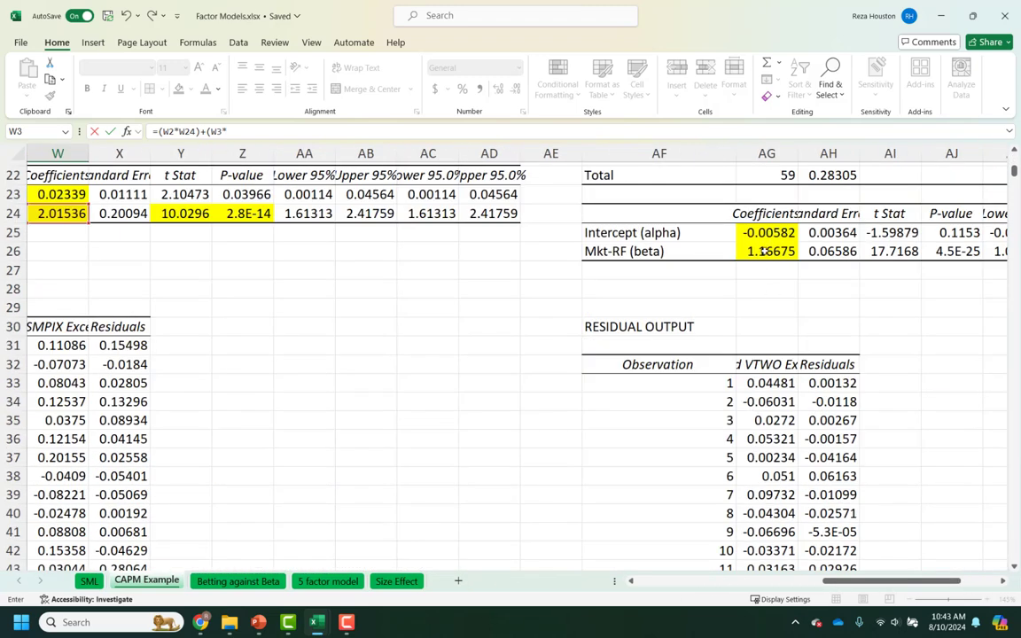
click(764, 252)
key(Return)
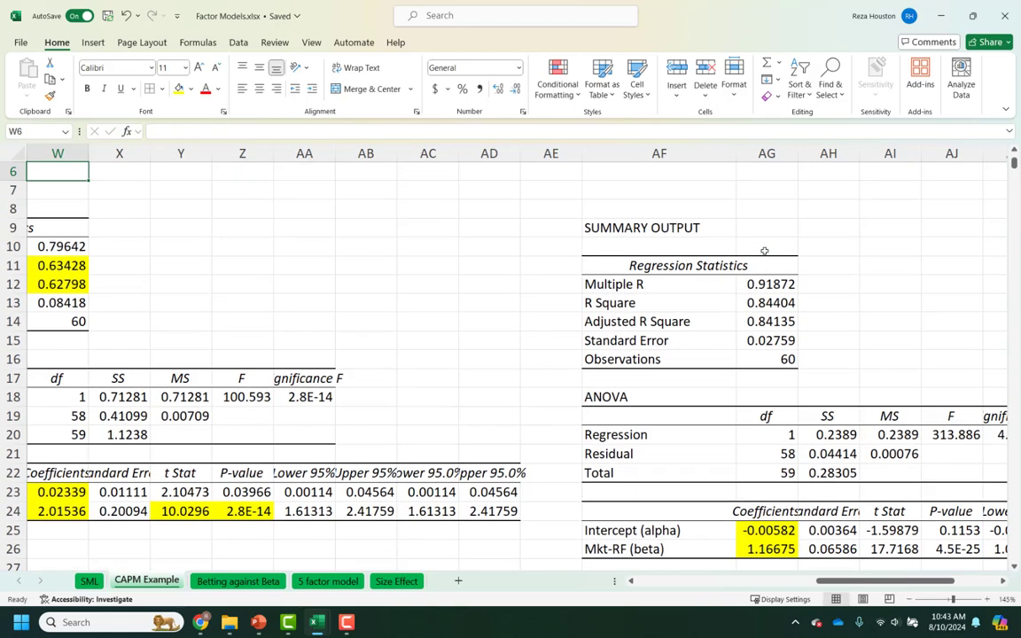
Review the monthly portfolio alpha in W4 and the portfolio beta in W5.
drag(167, 307, 66, 26)
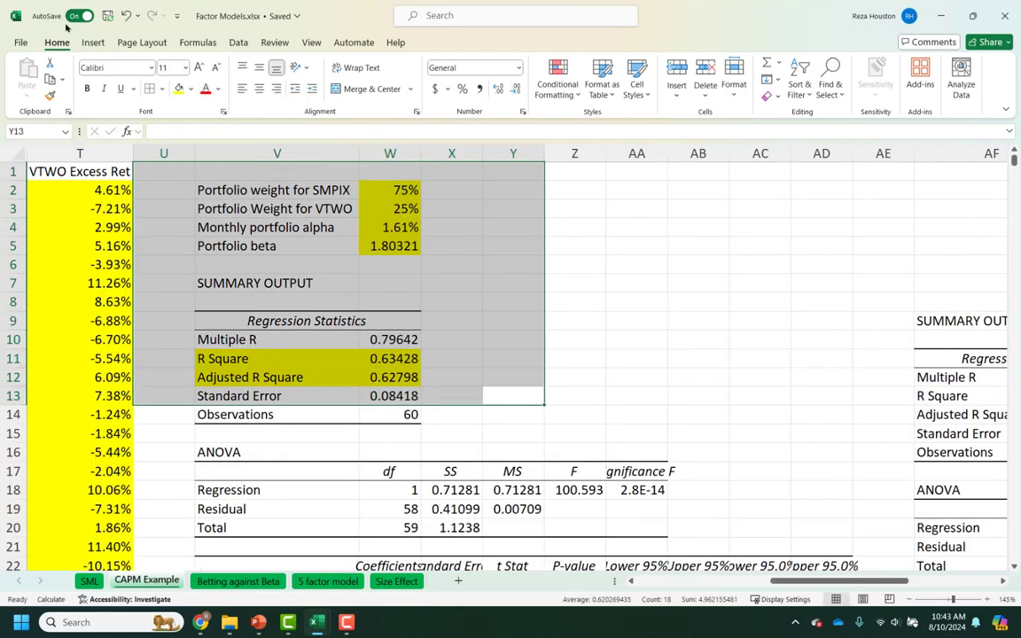
click(393, 249)
click(402, 227)
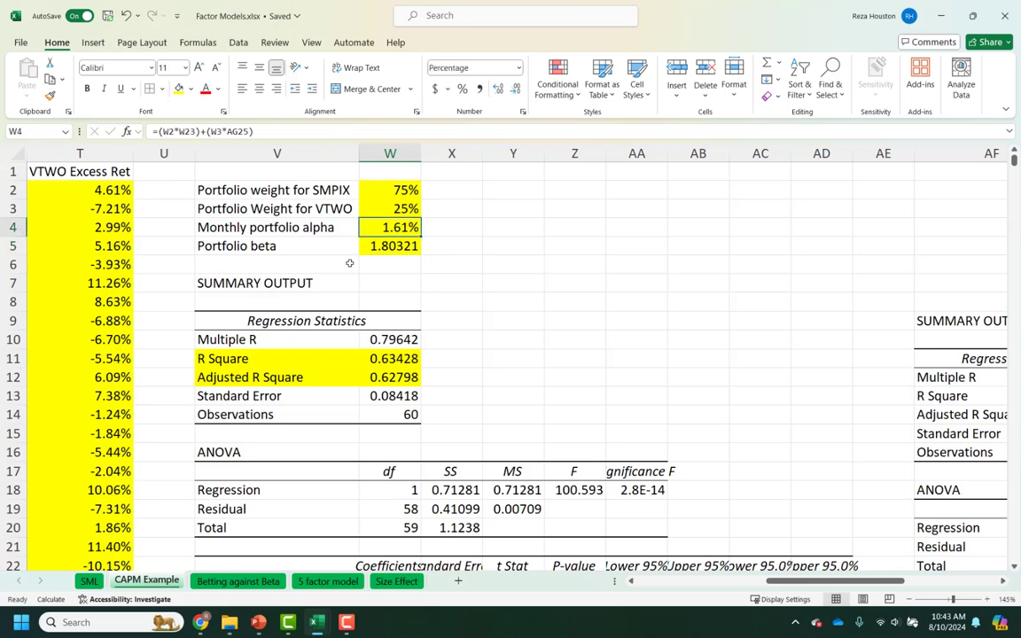
drag(257, 277, 288, 125)
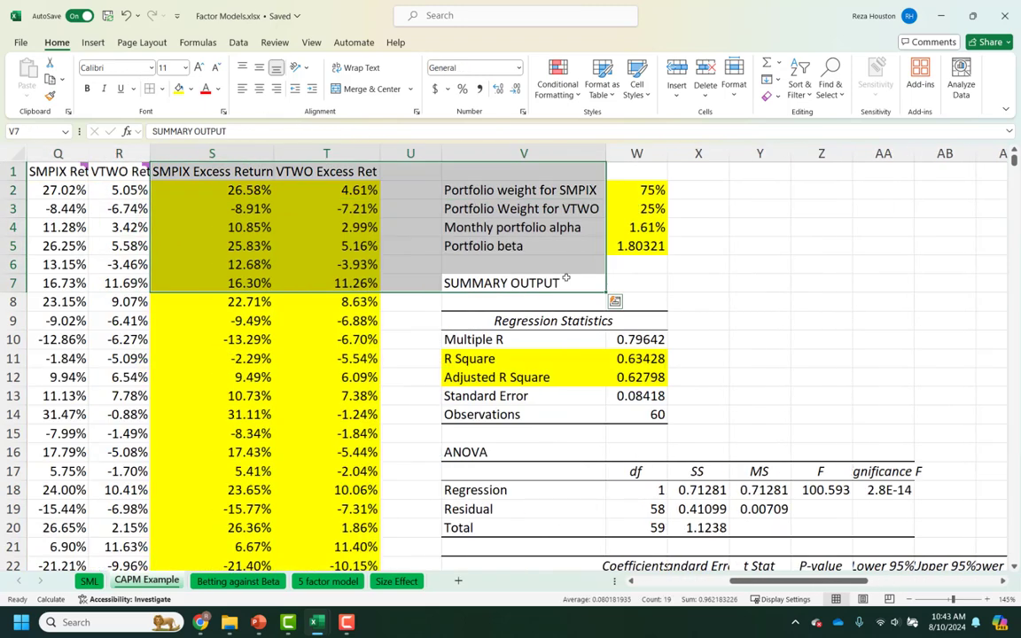
click(616, 228)
click(615, 246)
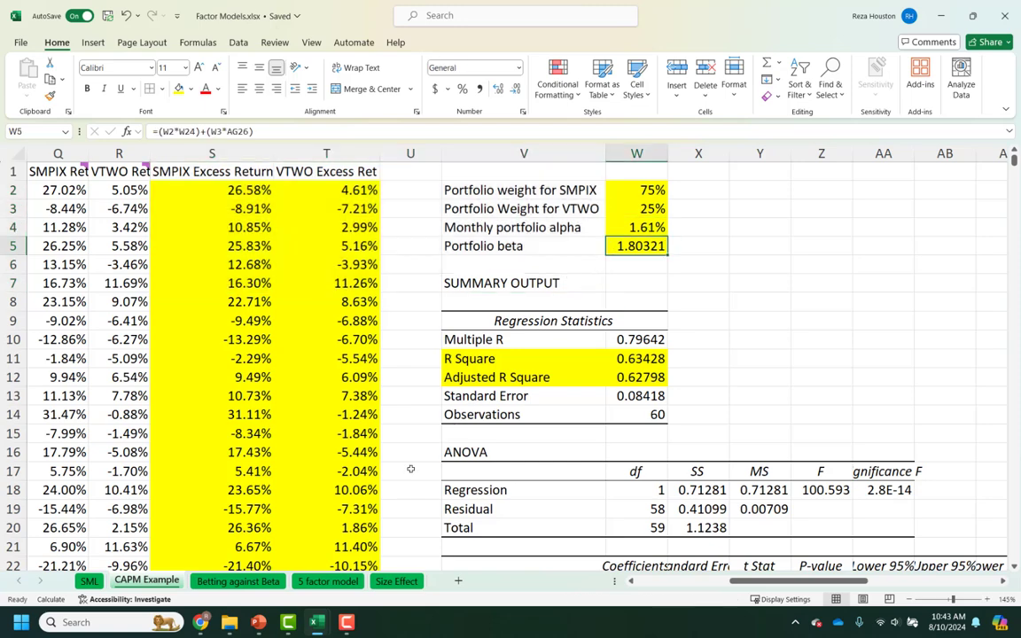